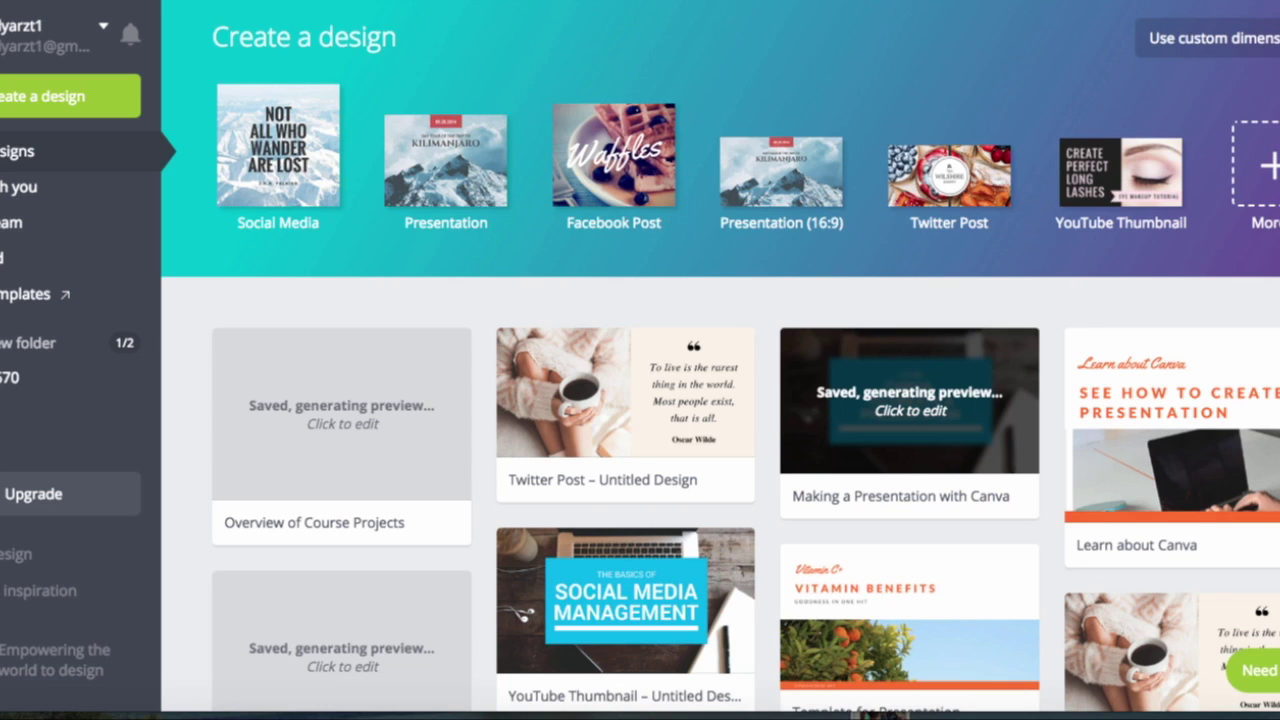
# Step: Scroll through the design suggestions on the Canva home page
pyautogui.scroll(-4, 905, 82)
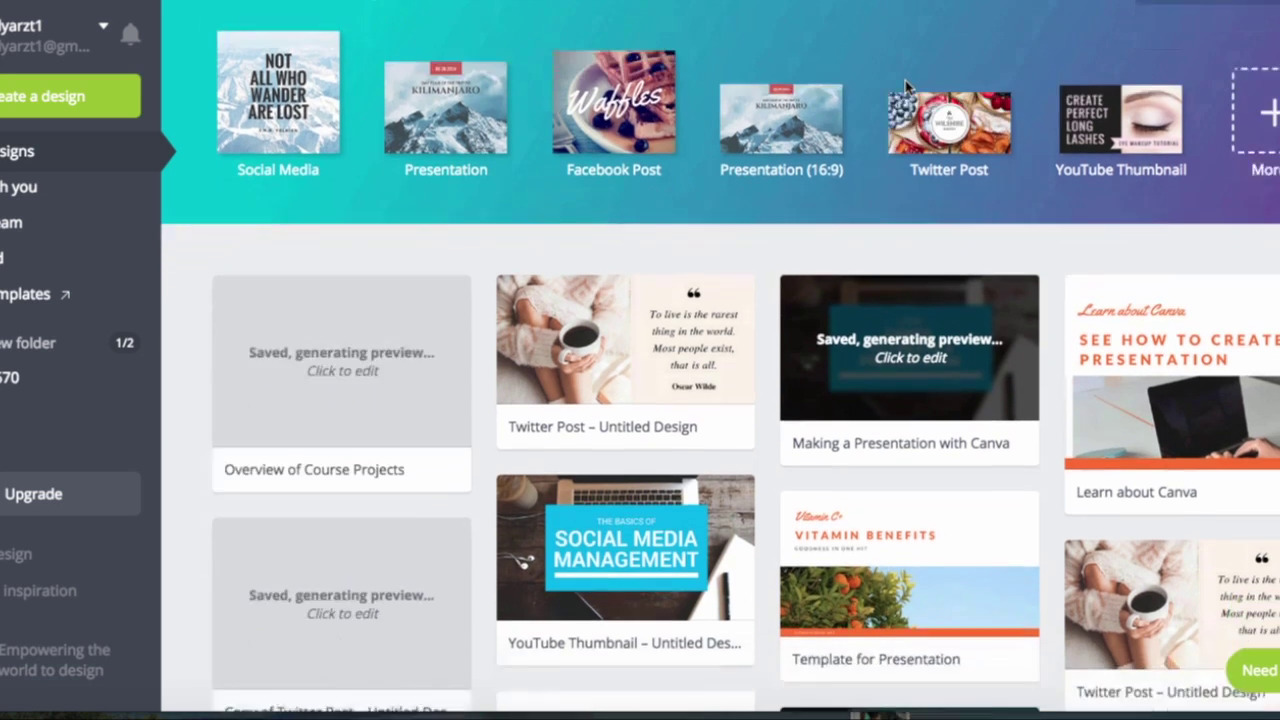
pyautogui.scroll(4, 901, 86)
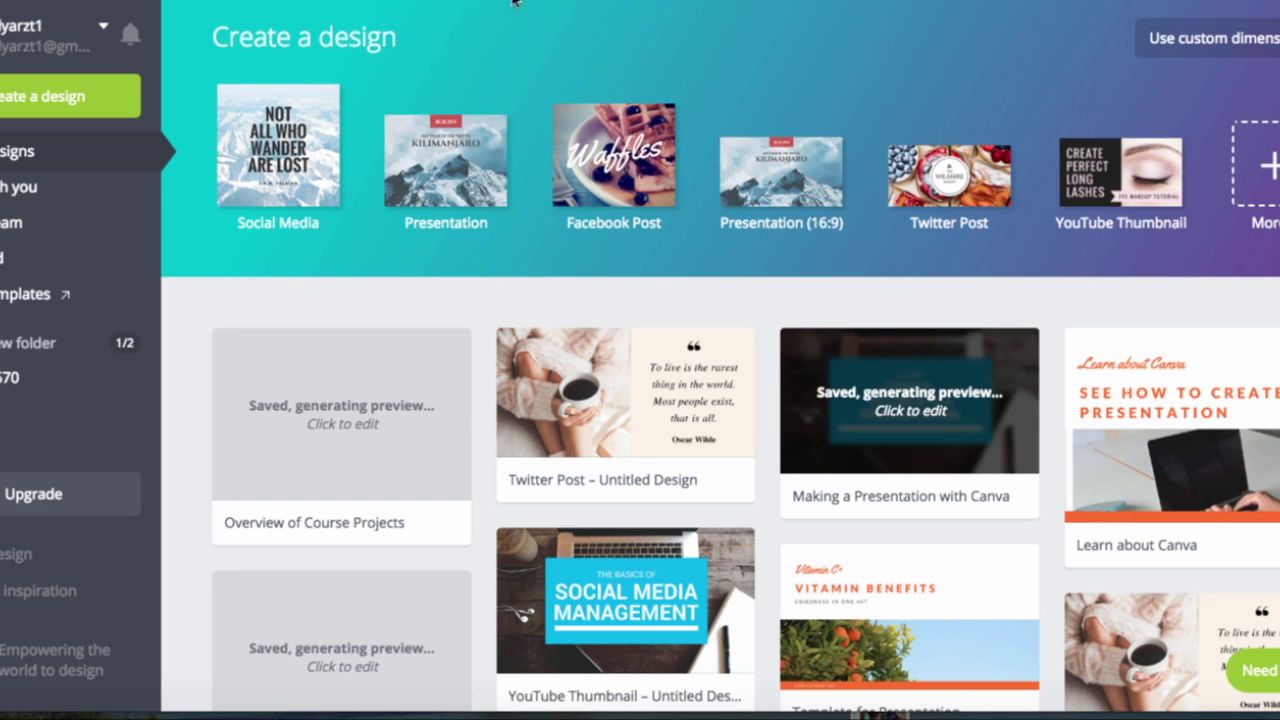
pyautogui.scroll(-2, 660, 140)
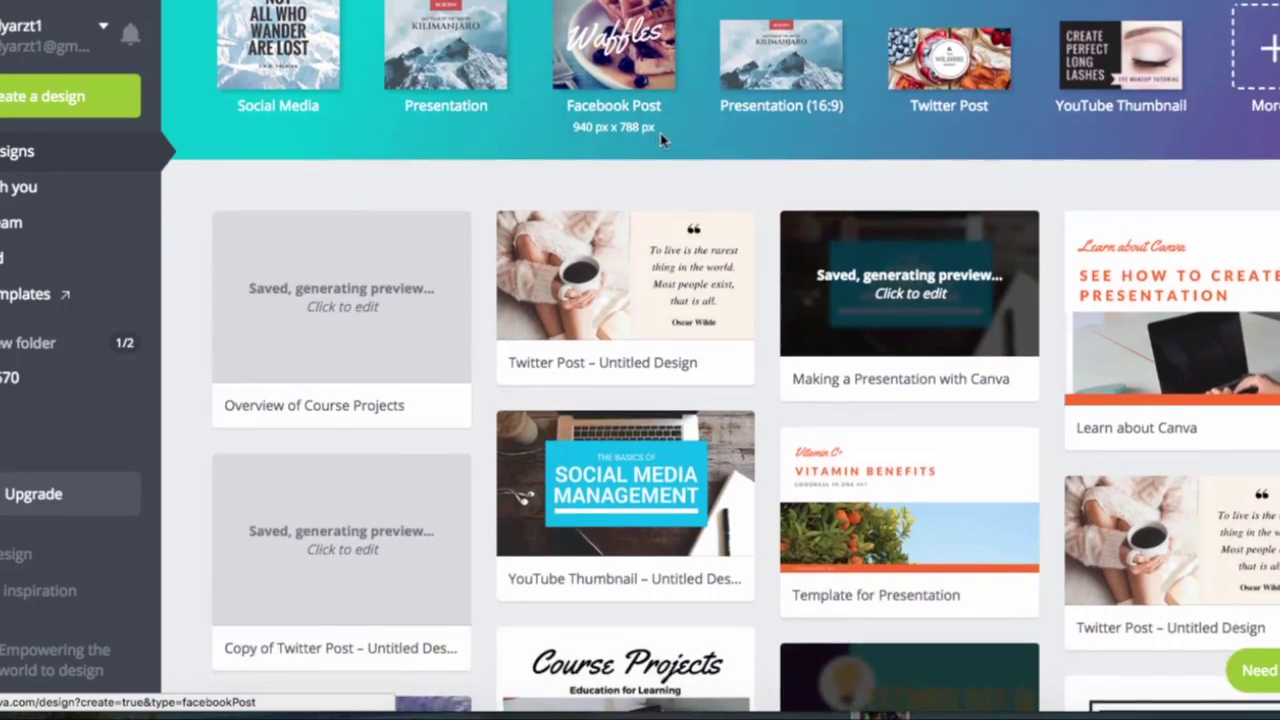
pyautogui.scroll(-10, 660, 140)
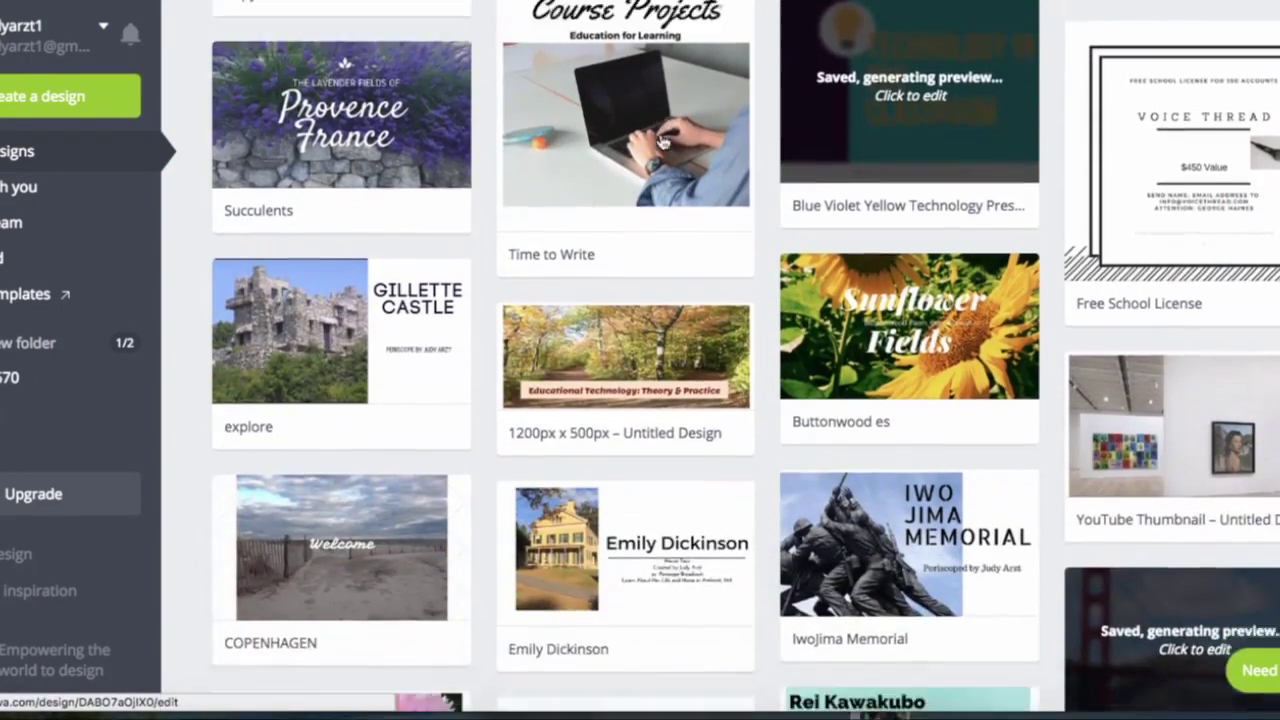
pyautogui.scroll(-9, 660, 140)
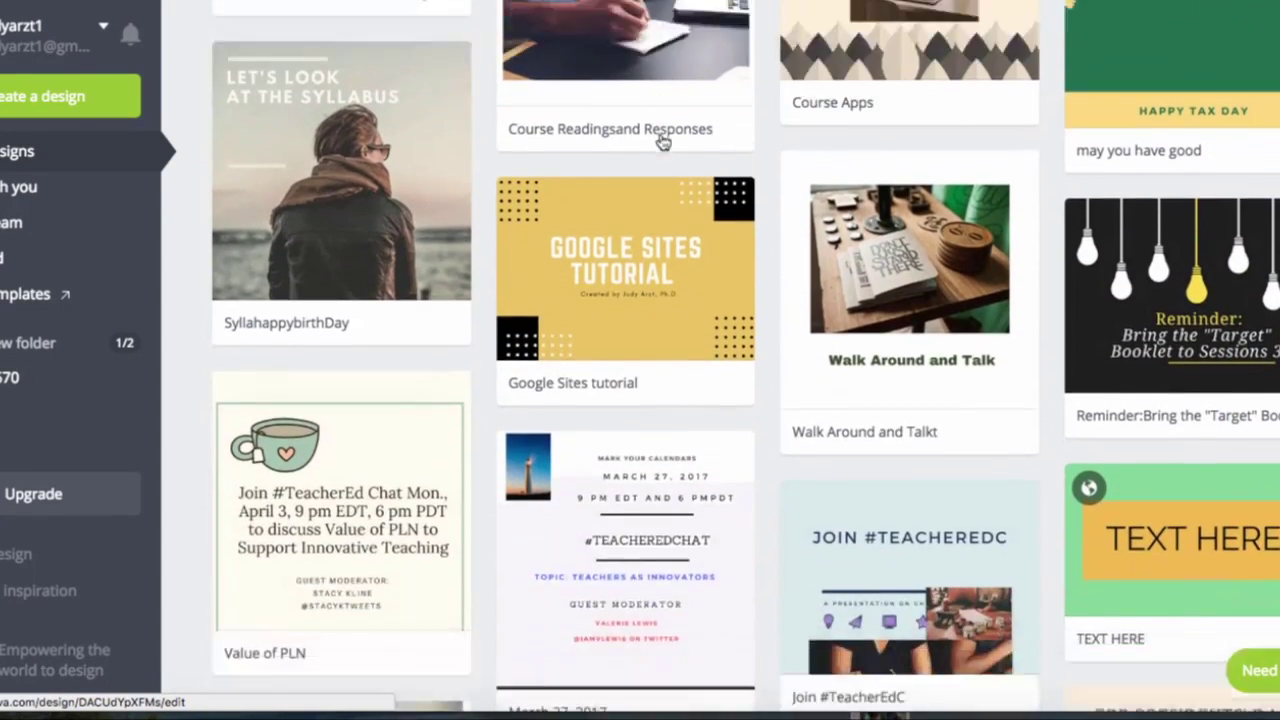
pyautogui.scroll(-8, 662, 142)
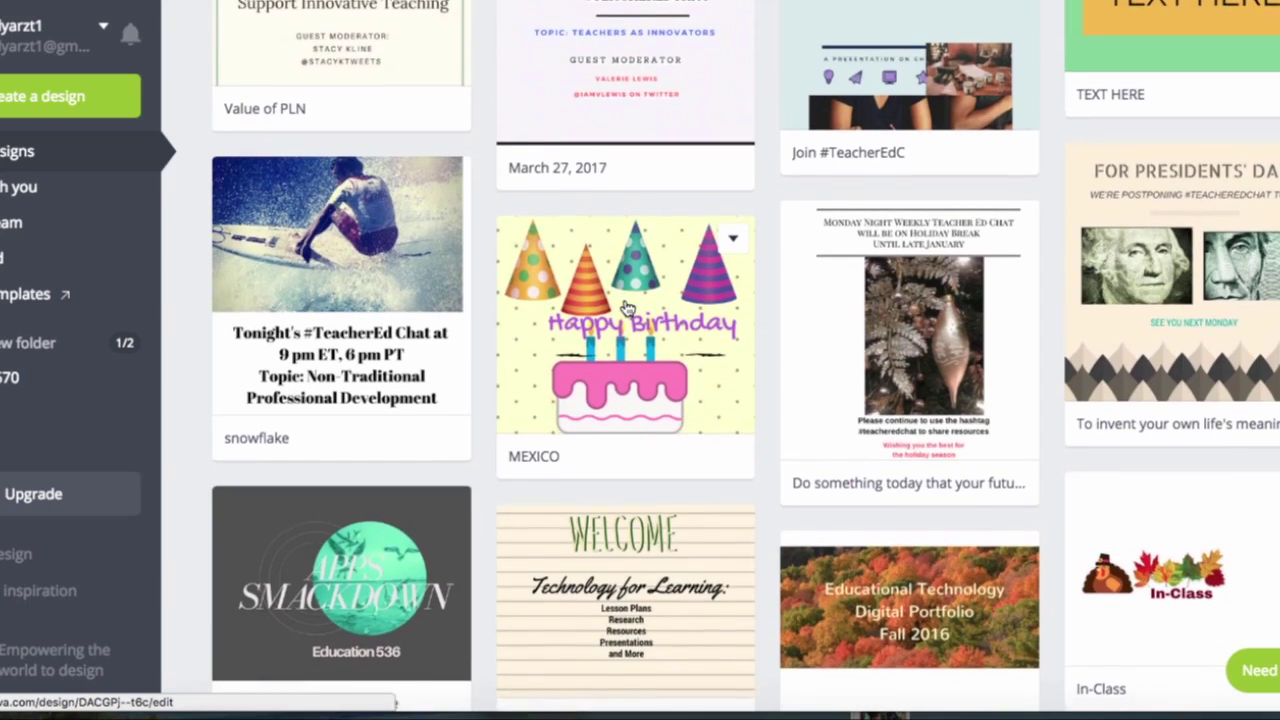
pyautogui.scroll(5, 627, 308)
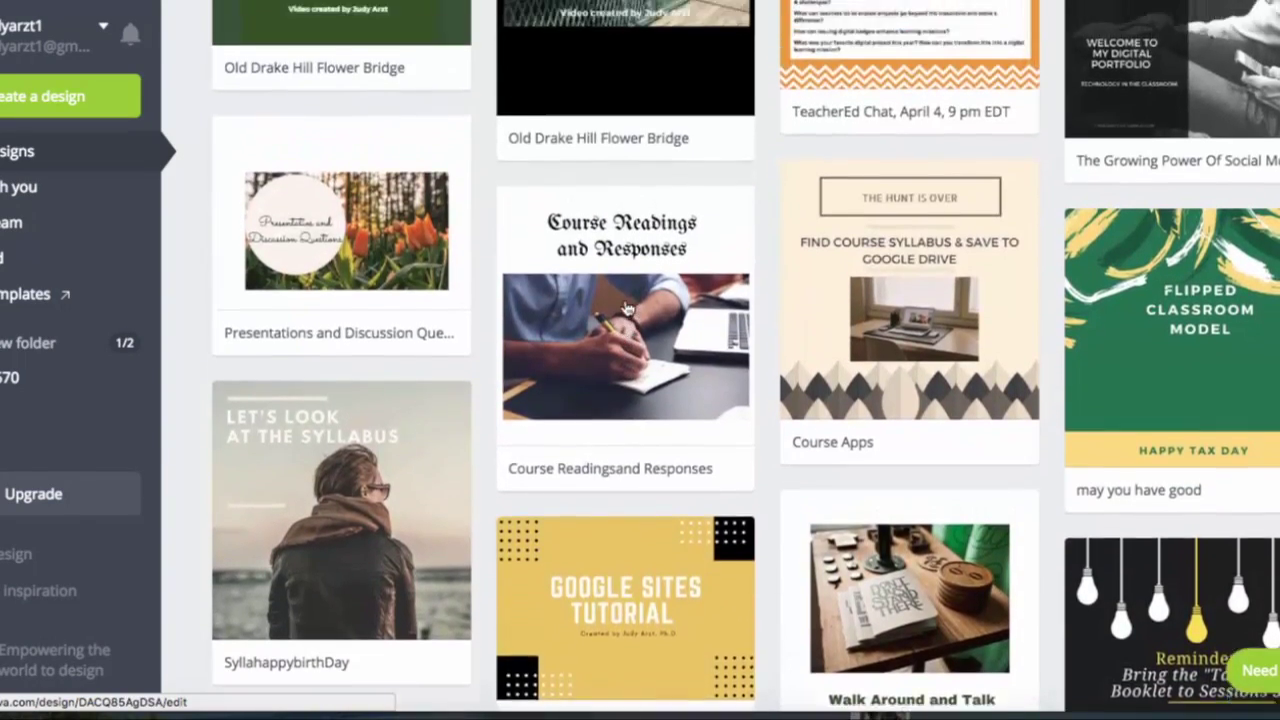
pyautogui.scroll(1, 627, 308)
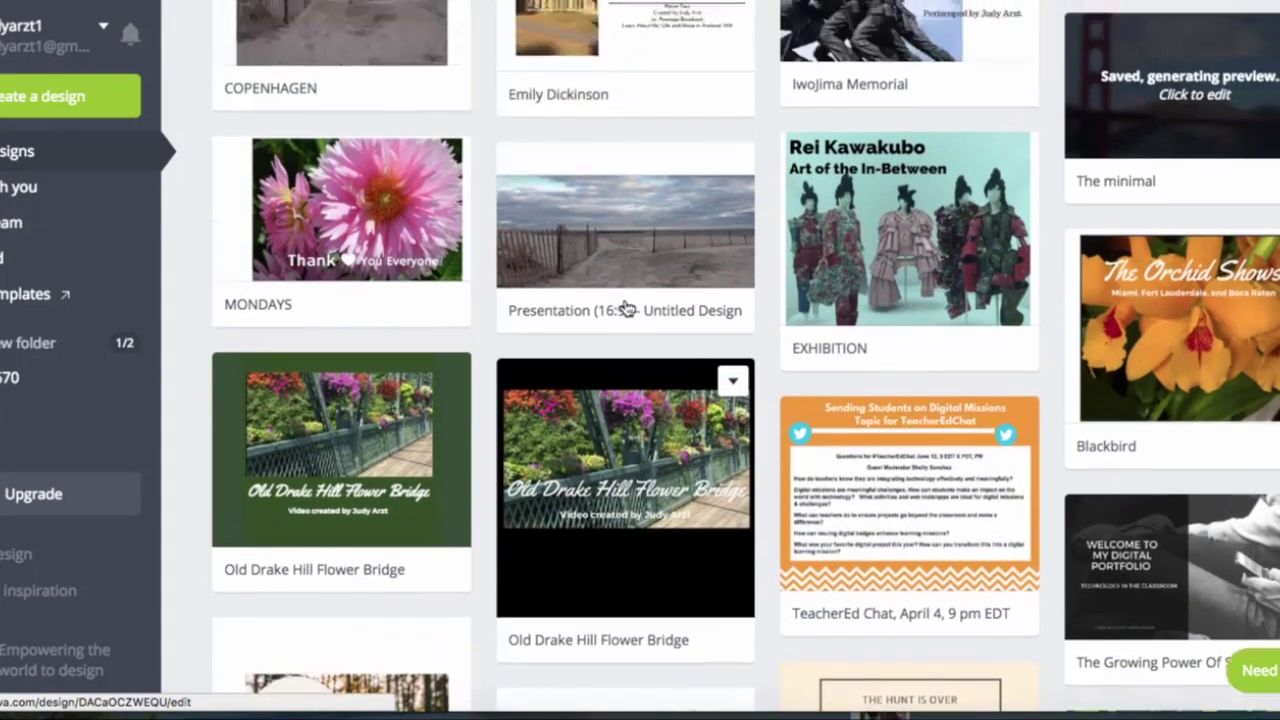
pyautogui.scroll(6, 627, 308)
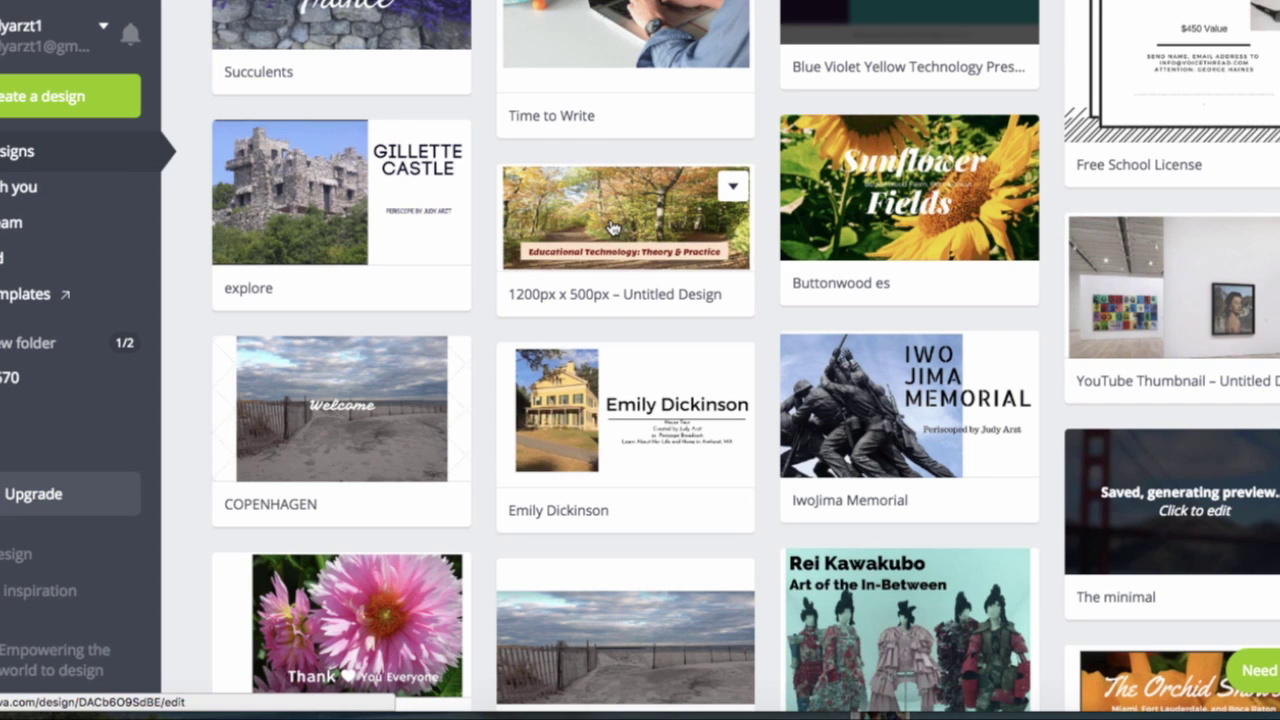
pyautogui.scroll(3, 613, 228)
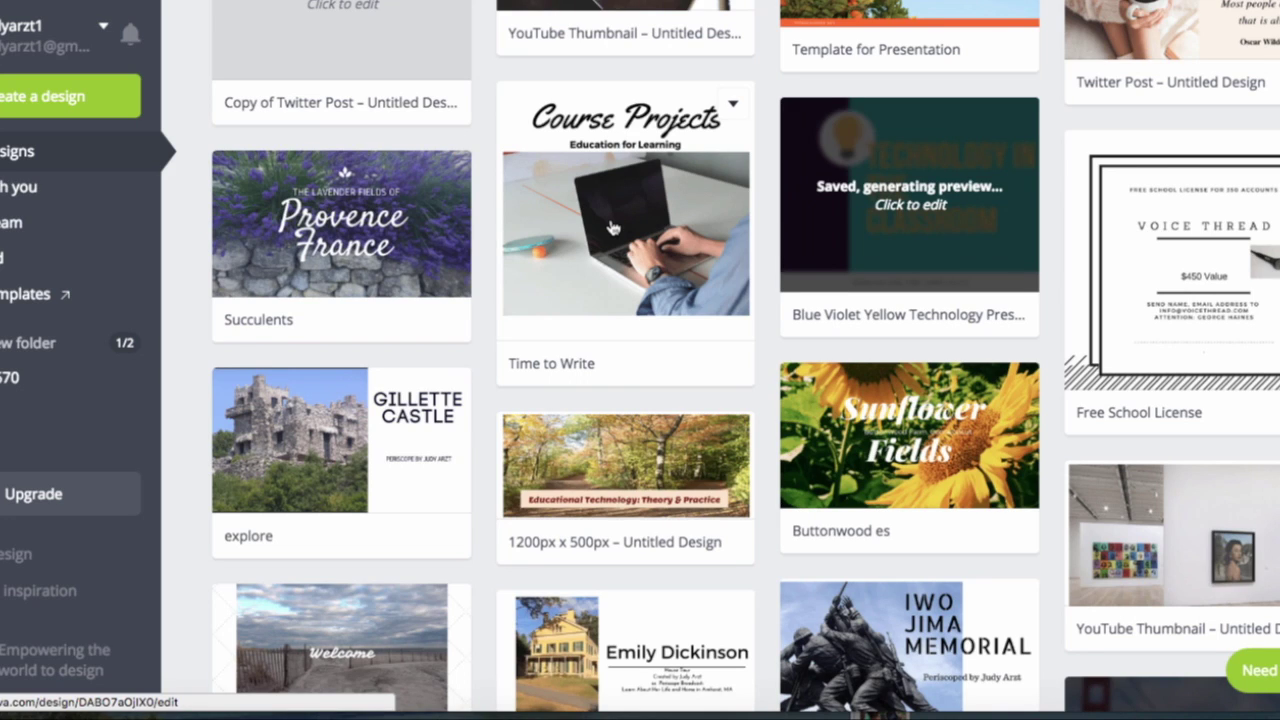
pyautogui.scroll(1, 613, 228)
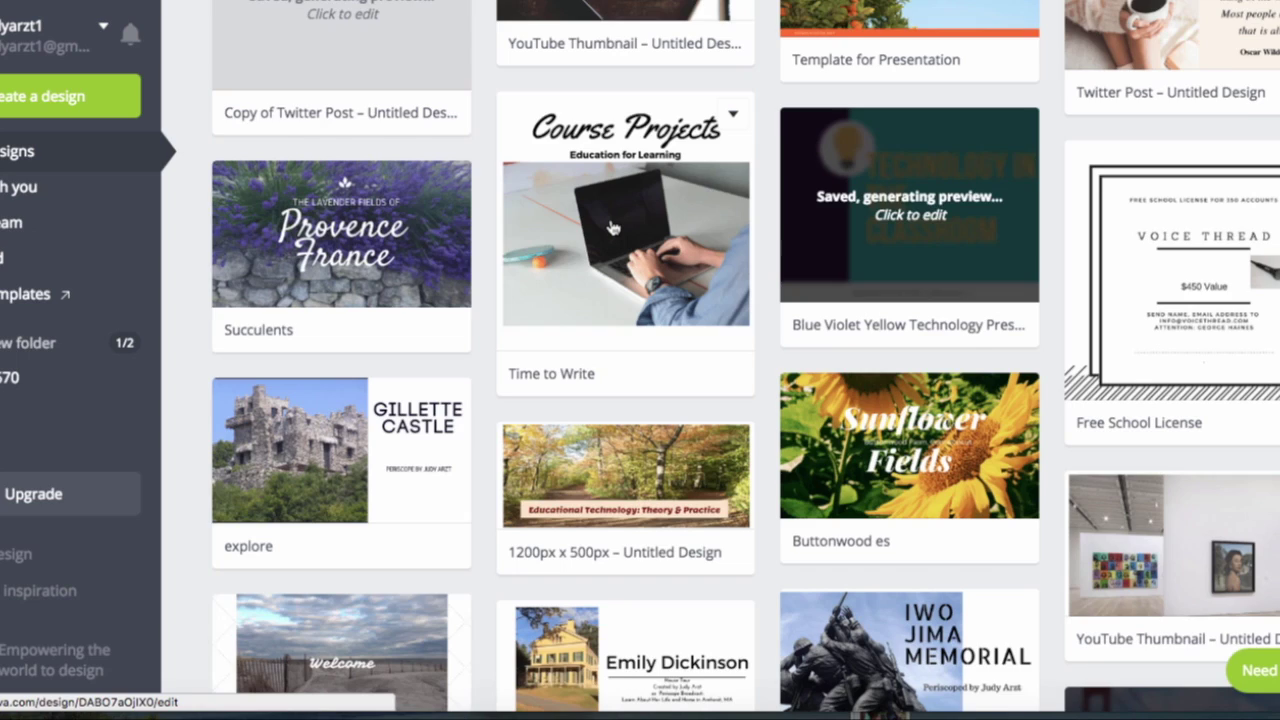
pyautogui.scroll(6, 613, 228)
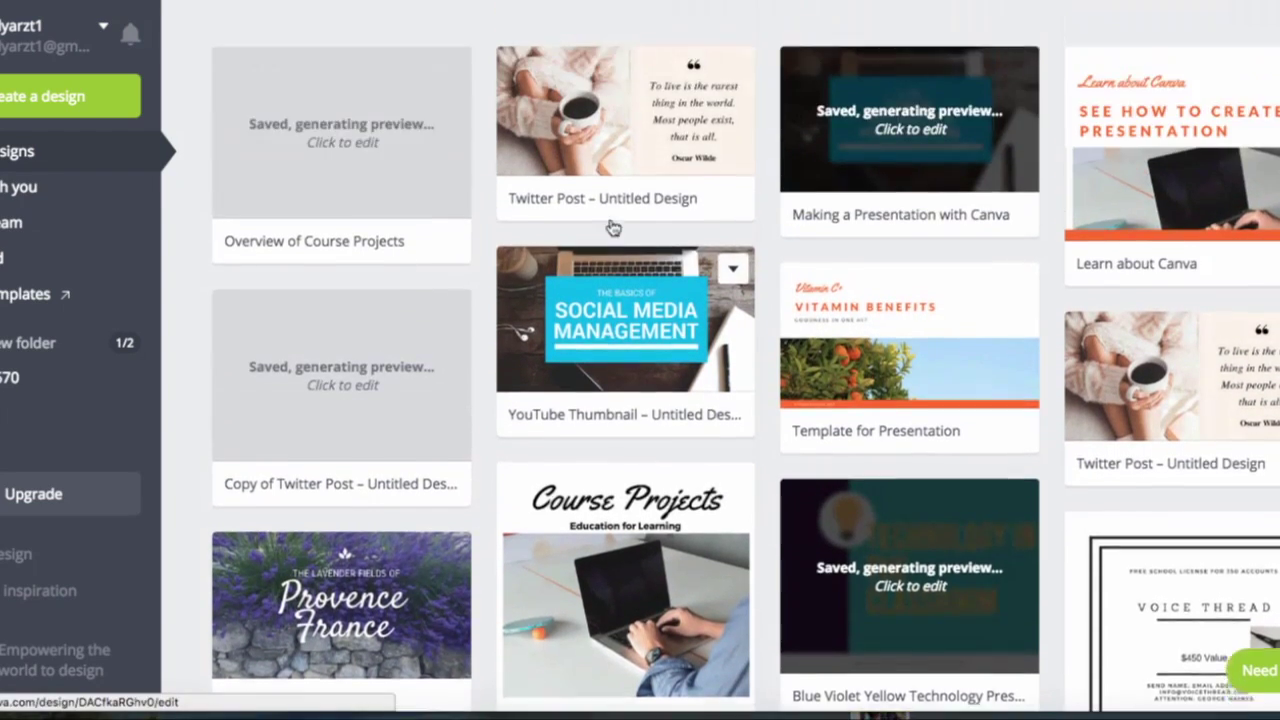
pyautogui.scroll(4, 613, 228)
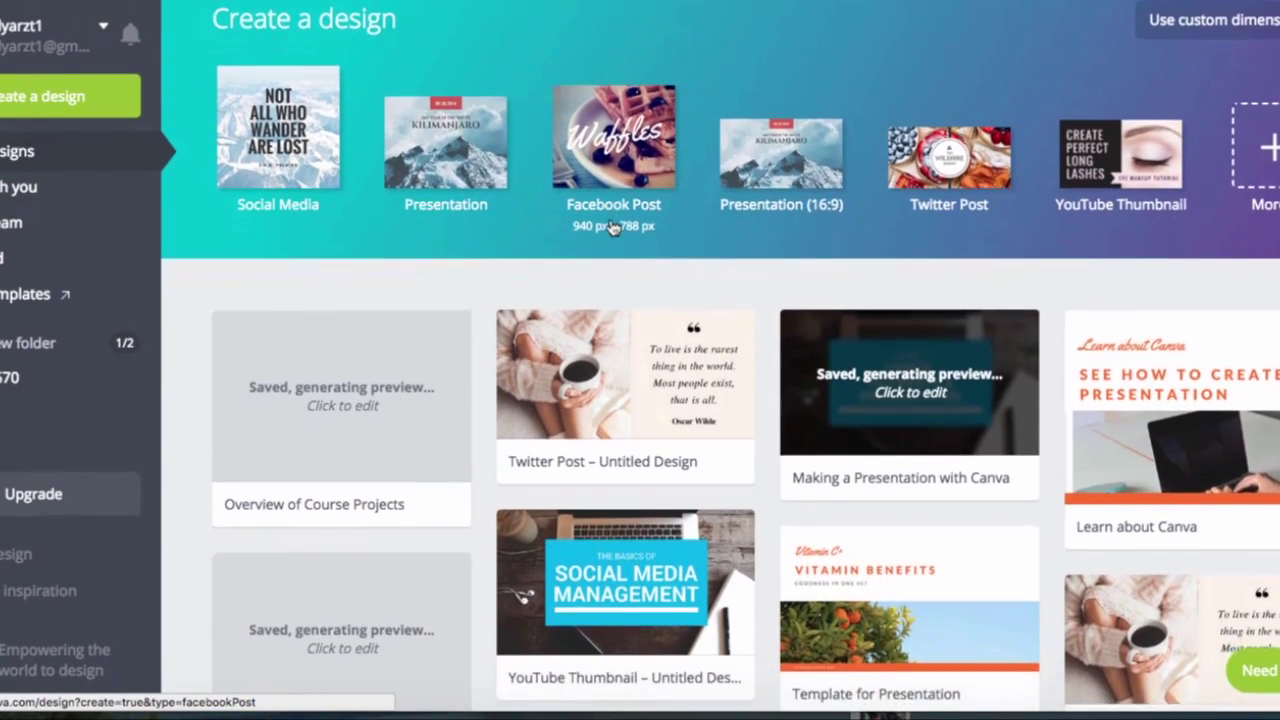
pyautogui.scroll(1, 613, 228)
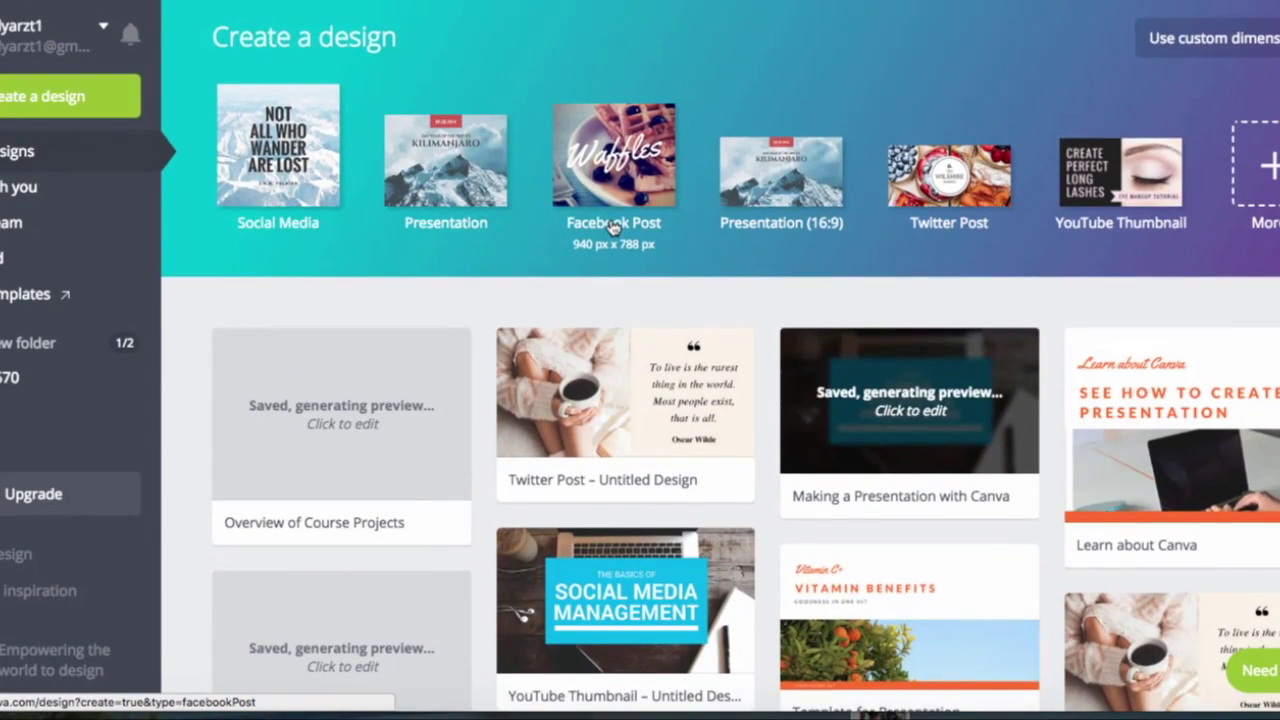
# Step: Show every design type and browse Recommended, Social Media Posts, Documents and Blogging & eBooks
pyautogui.click(1266, 170)
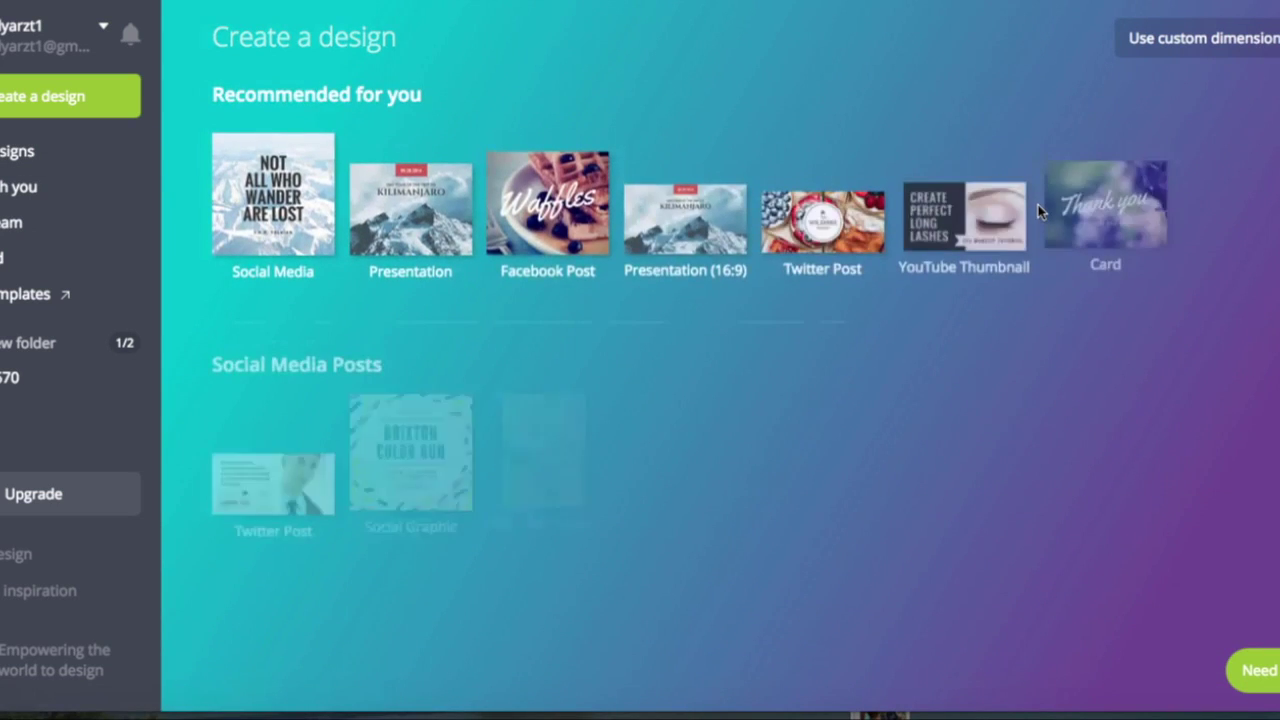
pyautogui.scroll(-2, 795, 378)
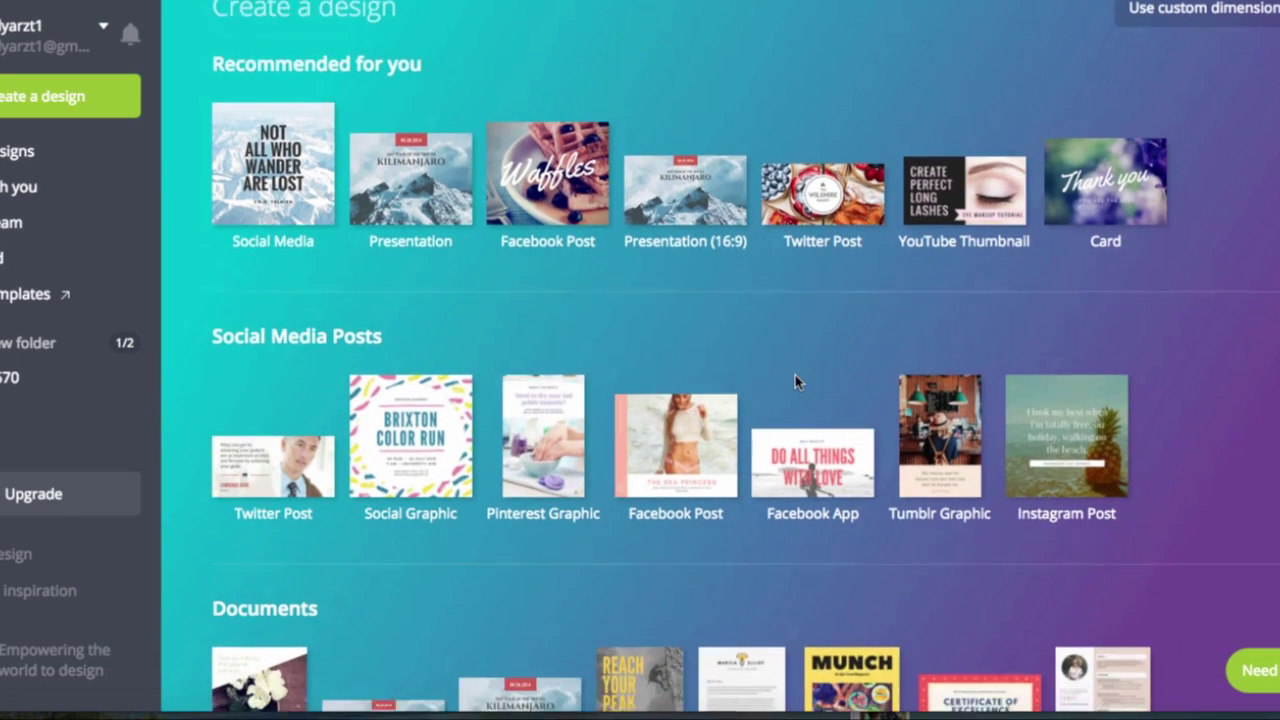
pyautogui.scroll(-3, 795, 378)
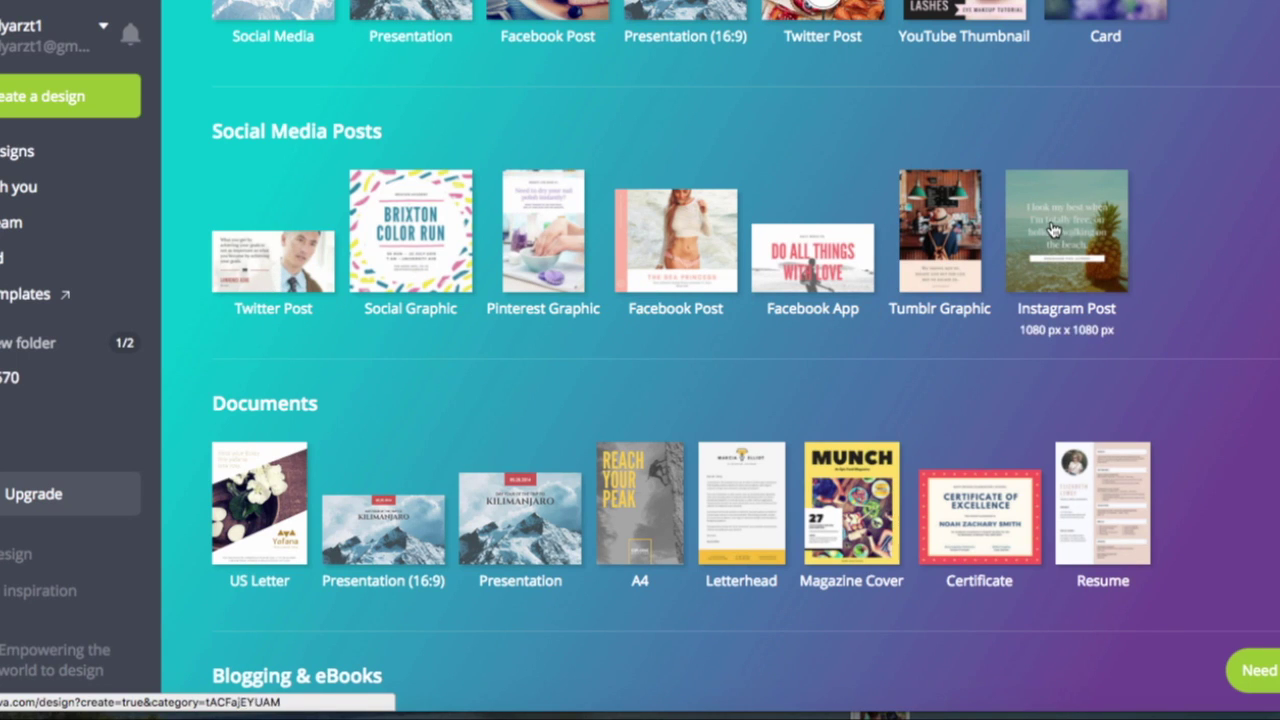
pyautogui.scroll(-2, 1053, 230)
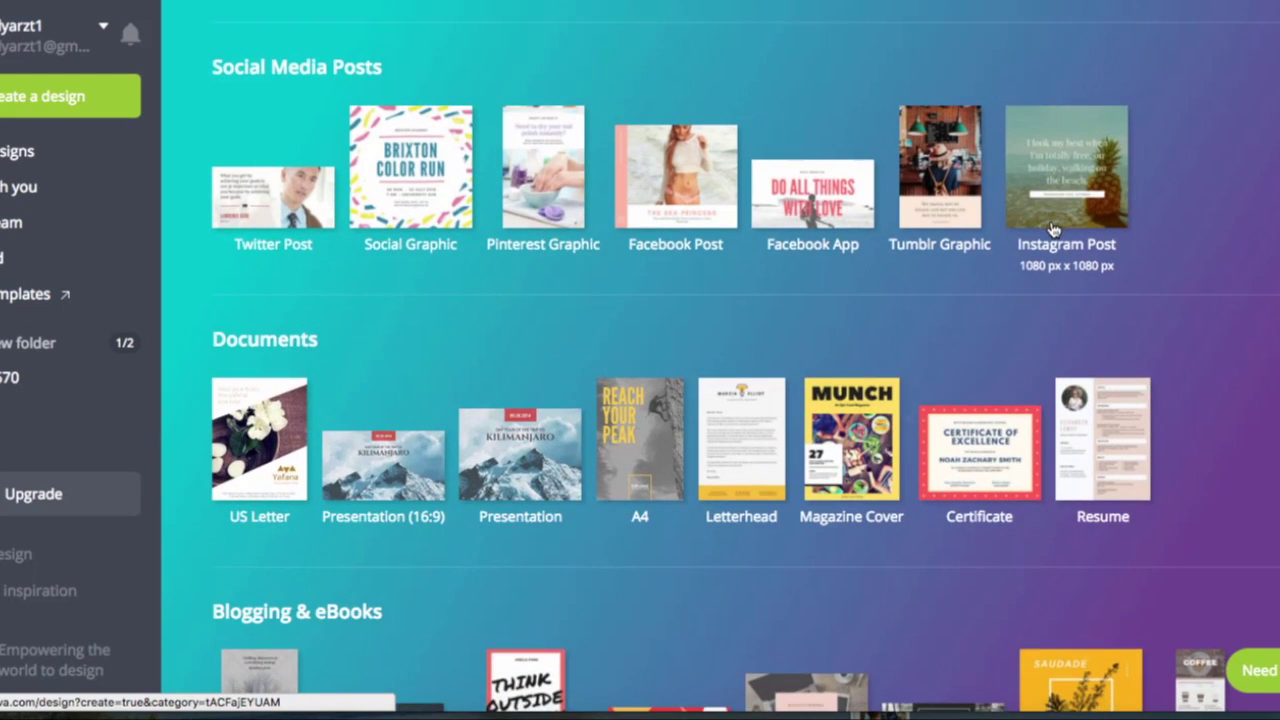
pyautogui.scroll(-3, 1053, 230)
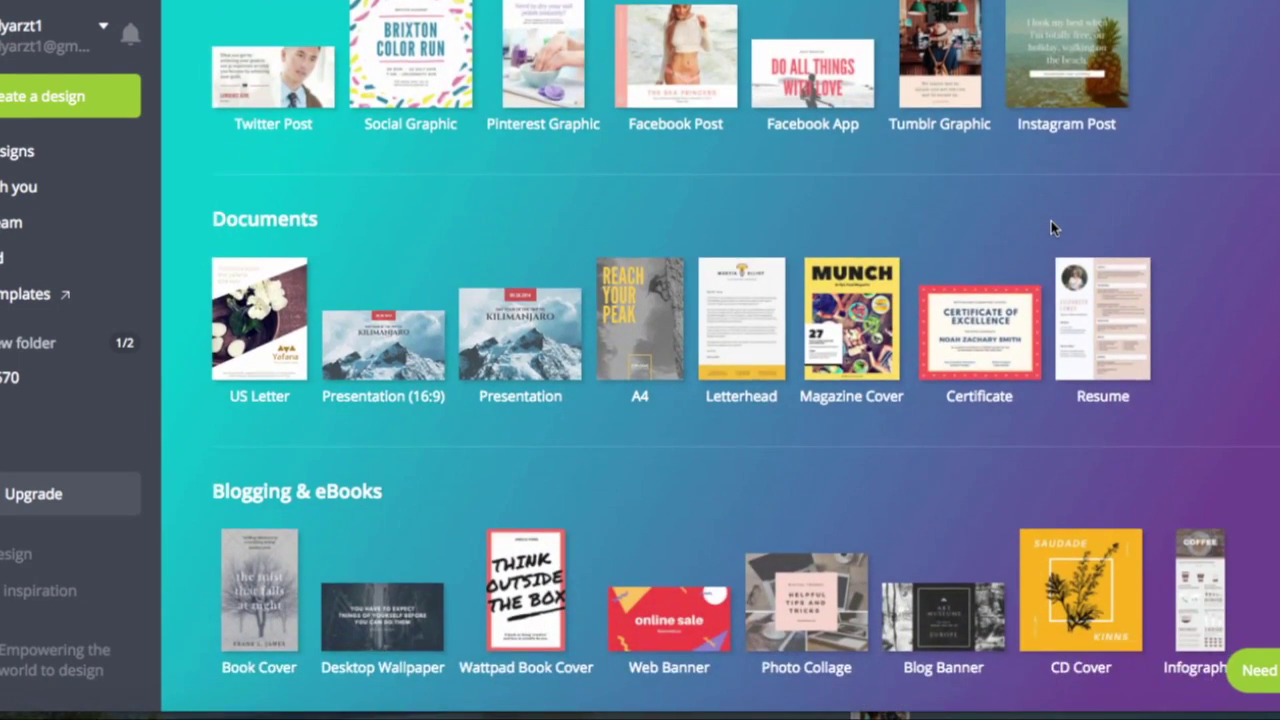
pyautogui.scroll(-2, 1051, 228)
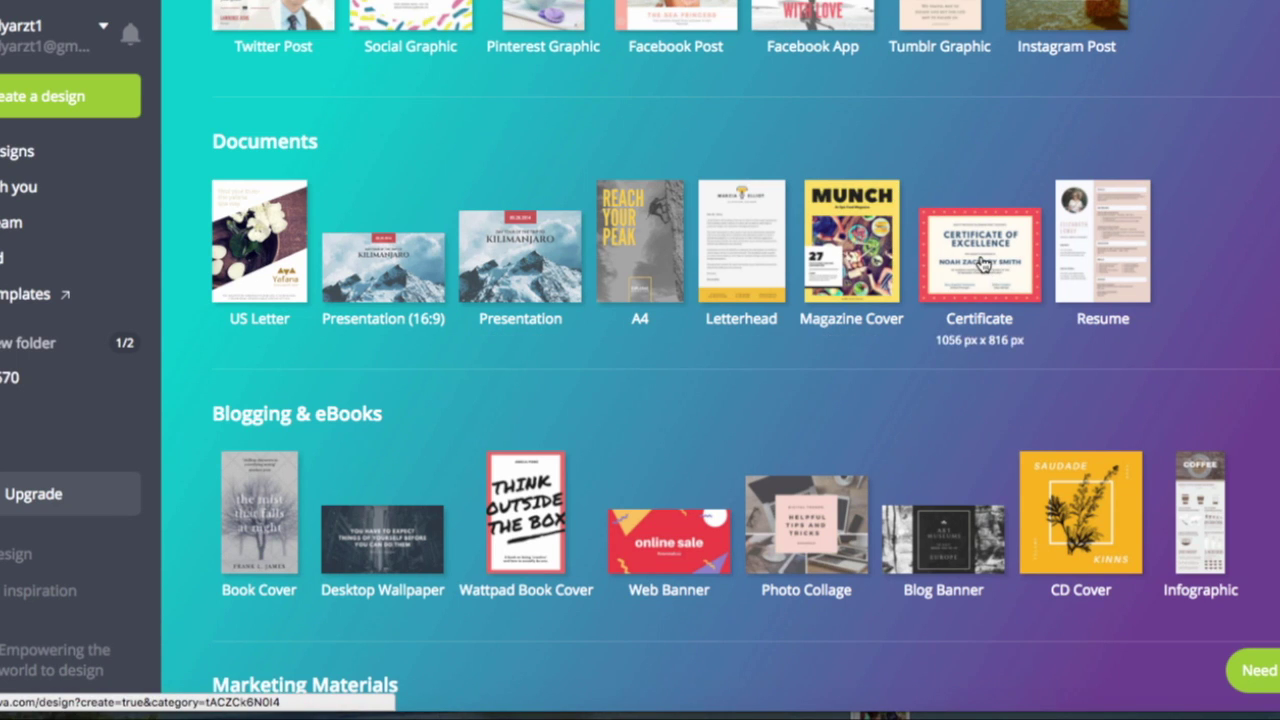
pyautogui.scroll(-1, 983, 263)
pyautogui.scroll(-3, 983, 263)
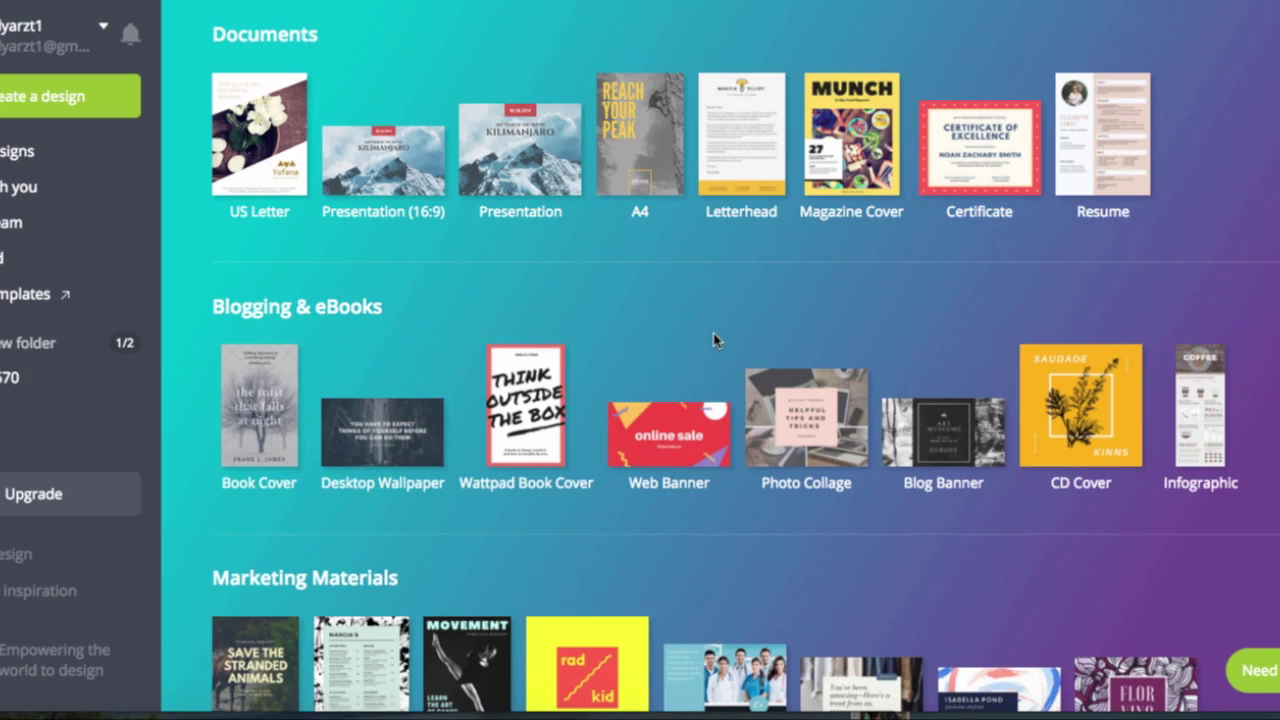
pyautogui.scroll(-2, 714, 343)
pyautogui.scroll(-3, 714, 340)
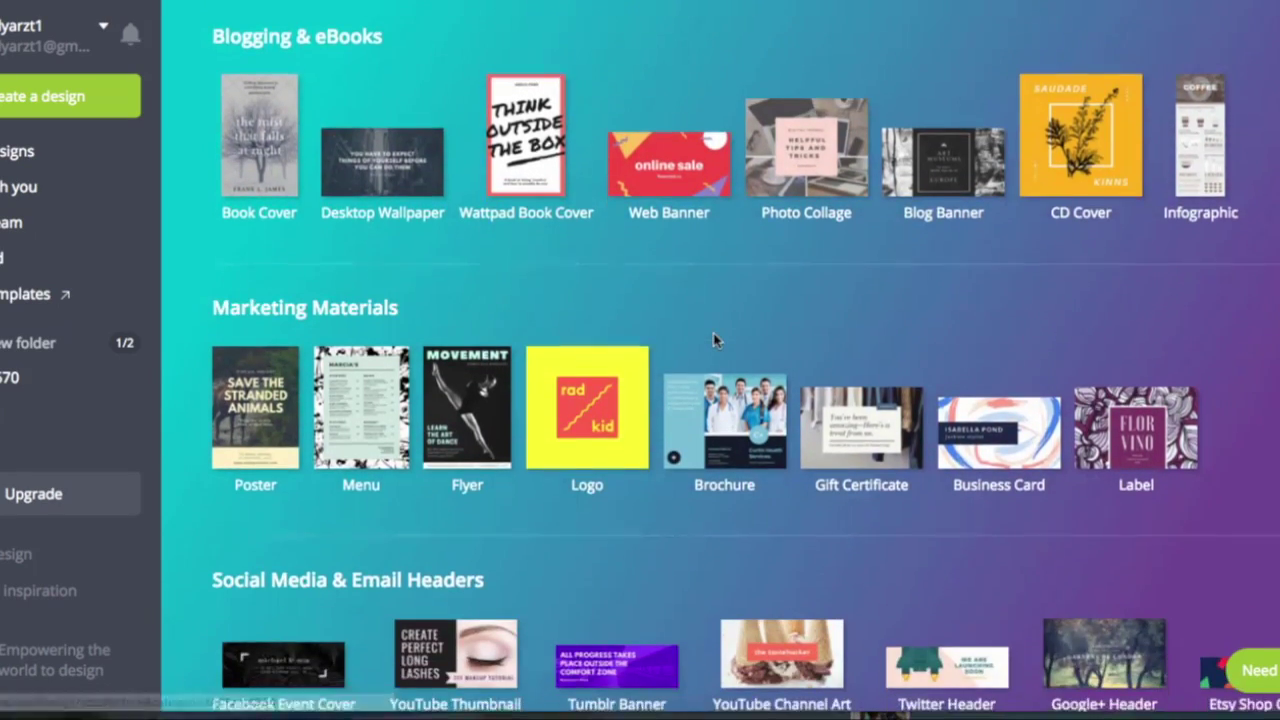
pyautogui.scroll(-3, 714, 343)
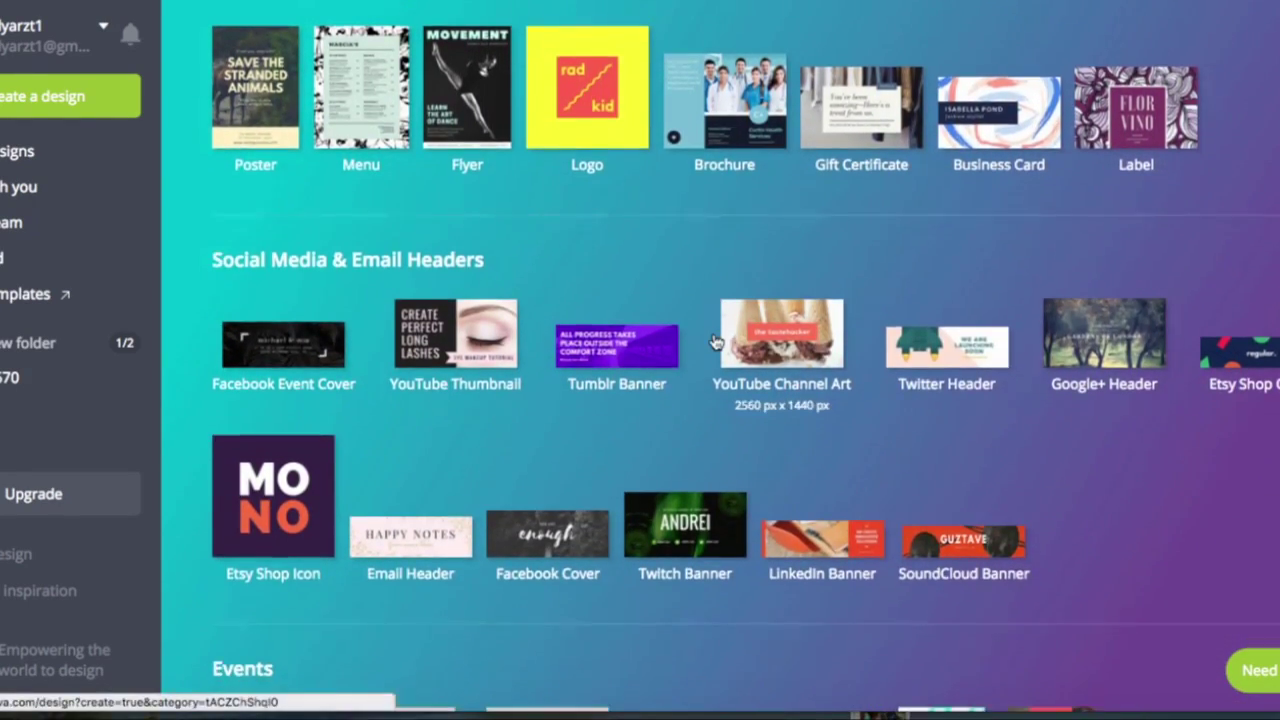
pyautogui.scroll(-2, 714, 343)
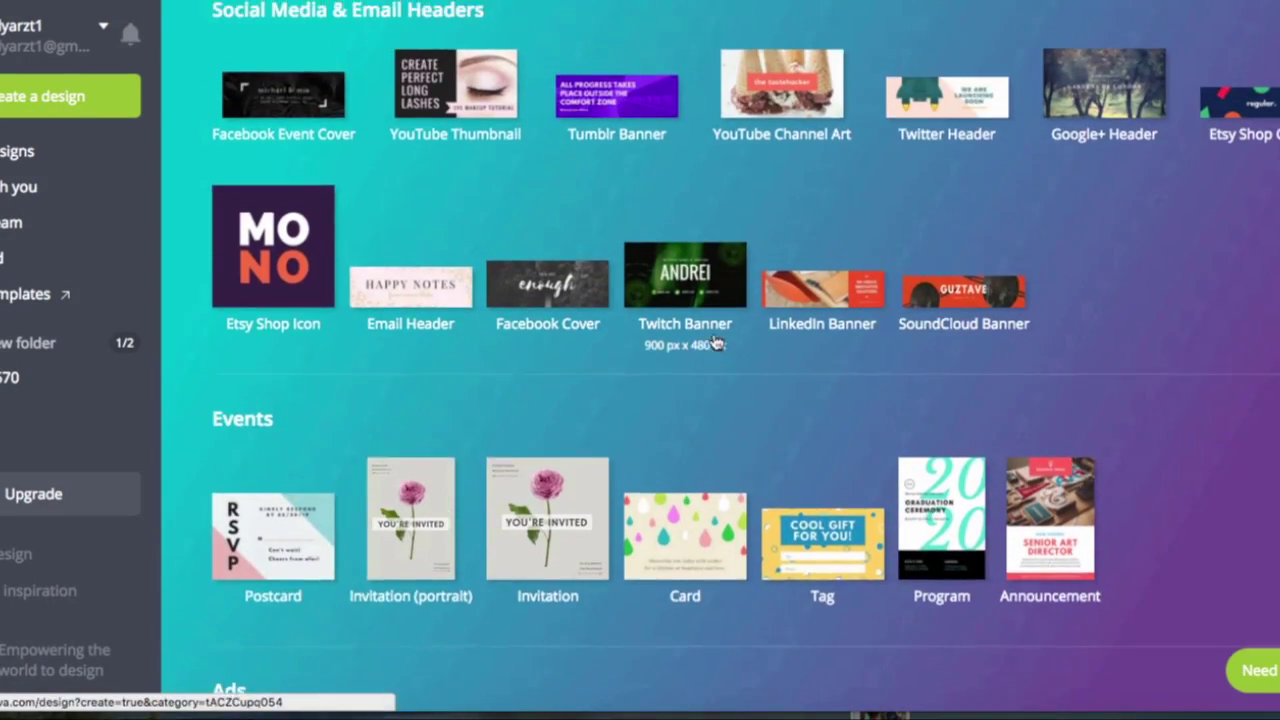
pyautogui.scroll(1, 714, 343)
pyautogui.scroll(6, 714, 343)
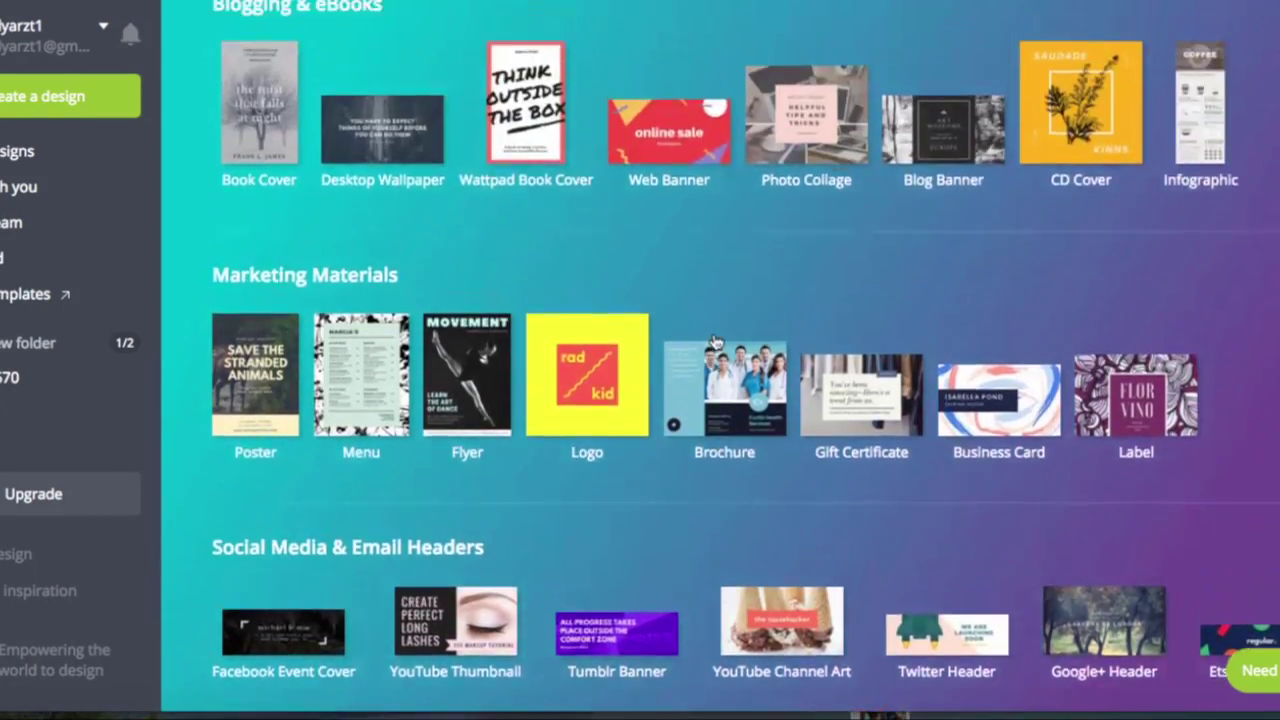
pyautogui.scroll(6, 714, 343)
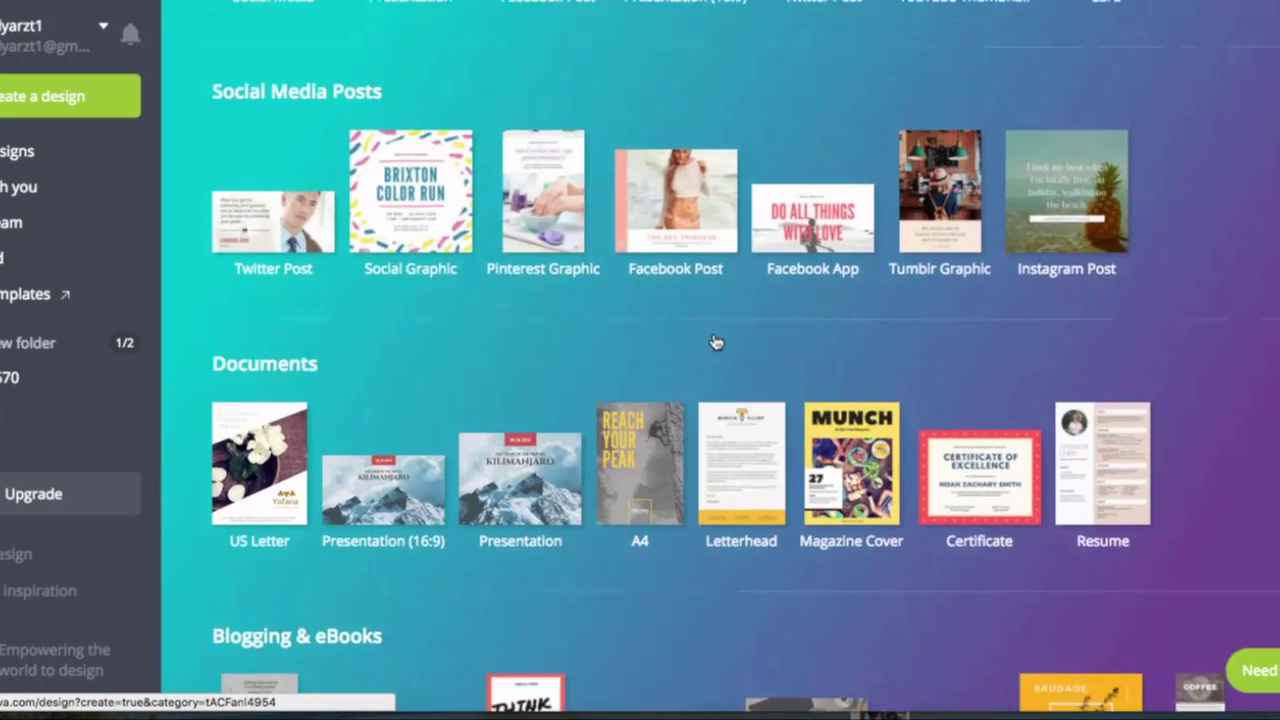
pyautogui.scroll(2, 714, 343)
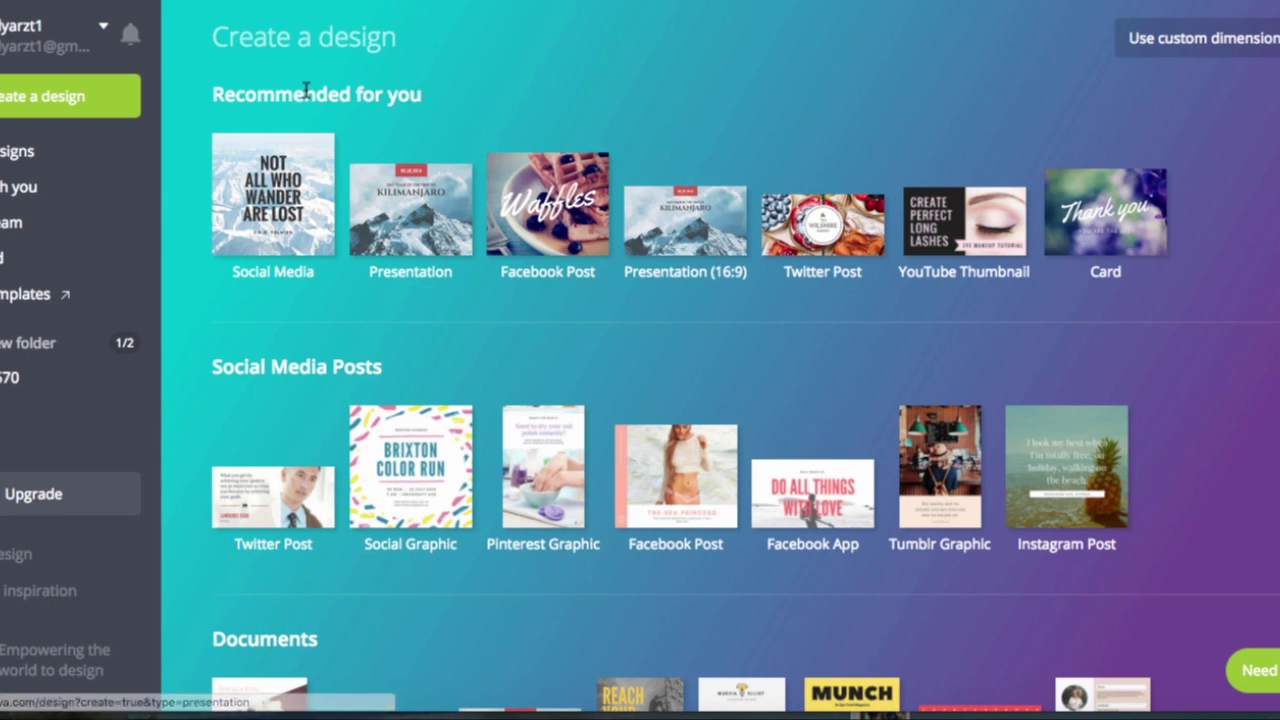
pyautogui.scroll(-1, 481, 88)
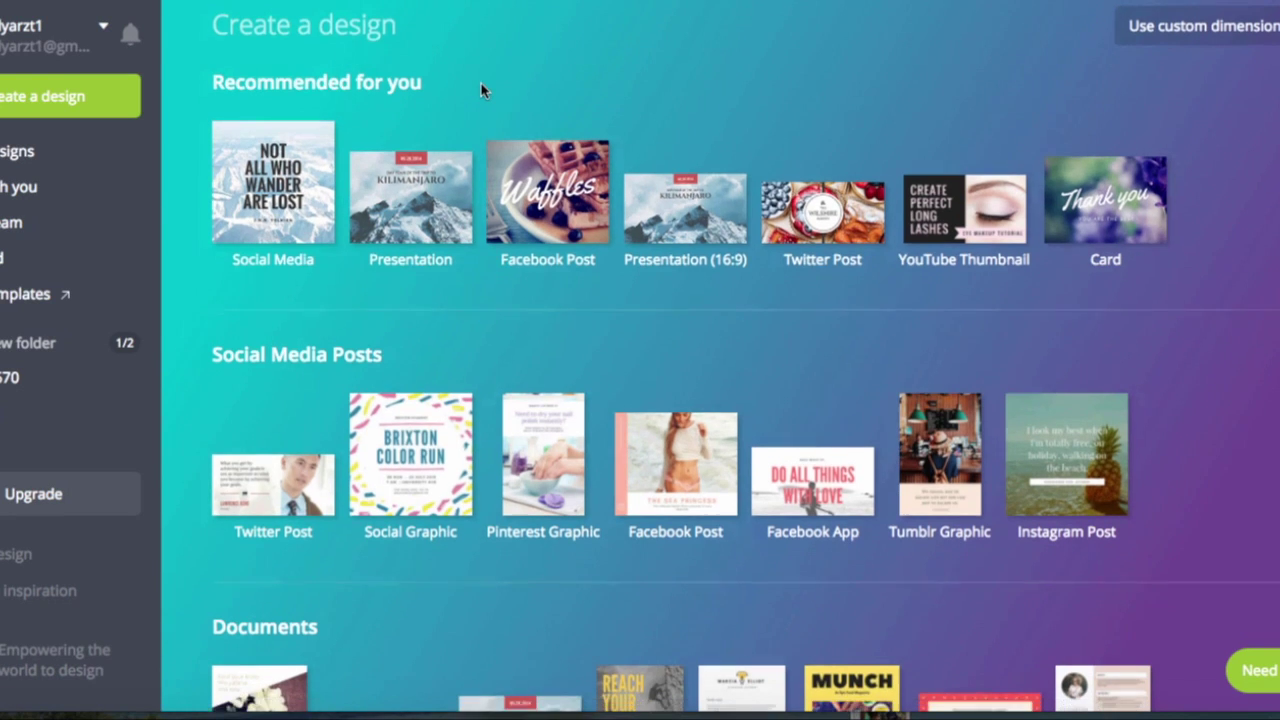
pyautogui.scroll(-3, 481, 88)
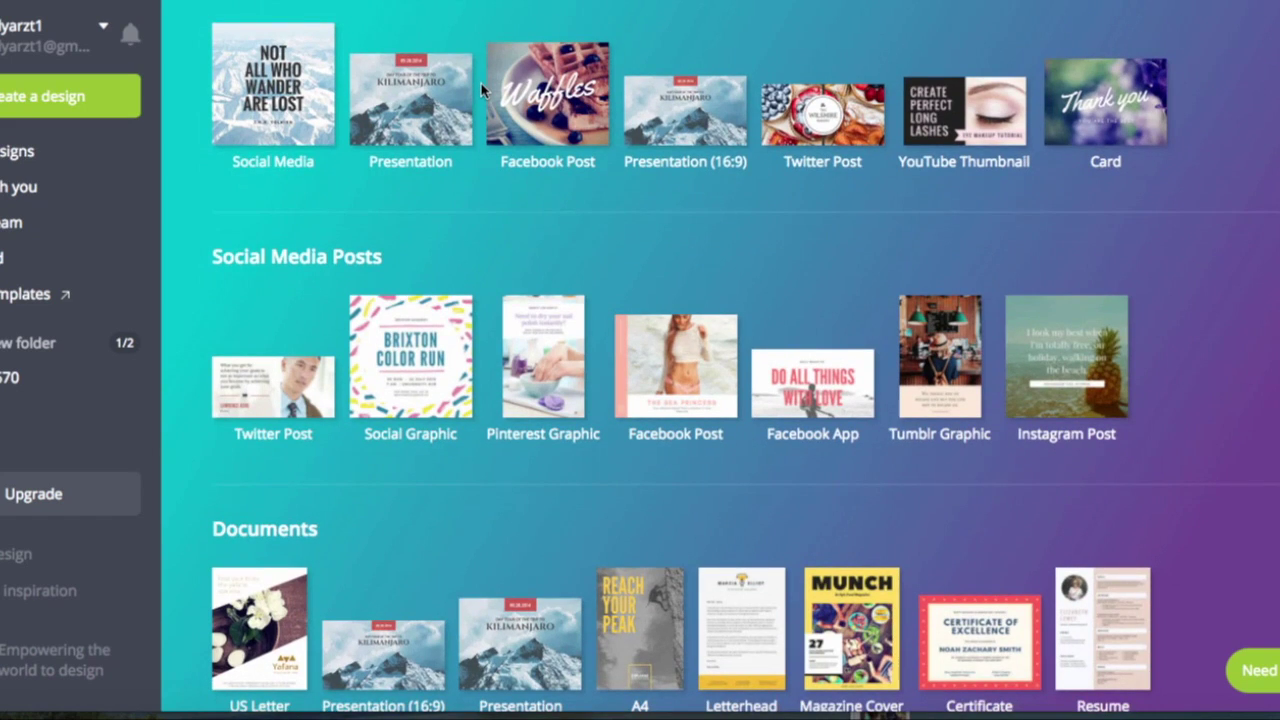
pyautogui.scroll(-4, 481, 88)
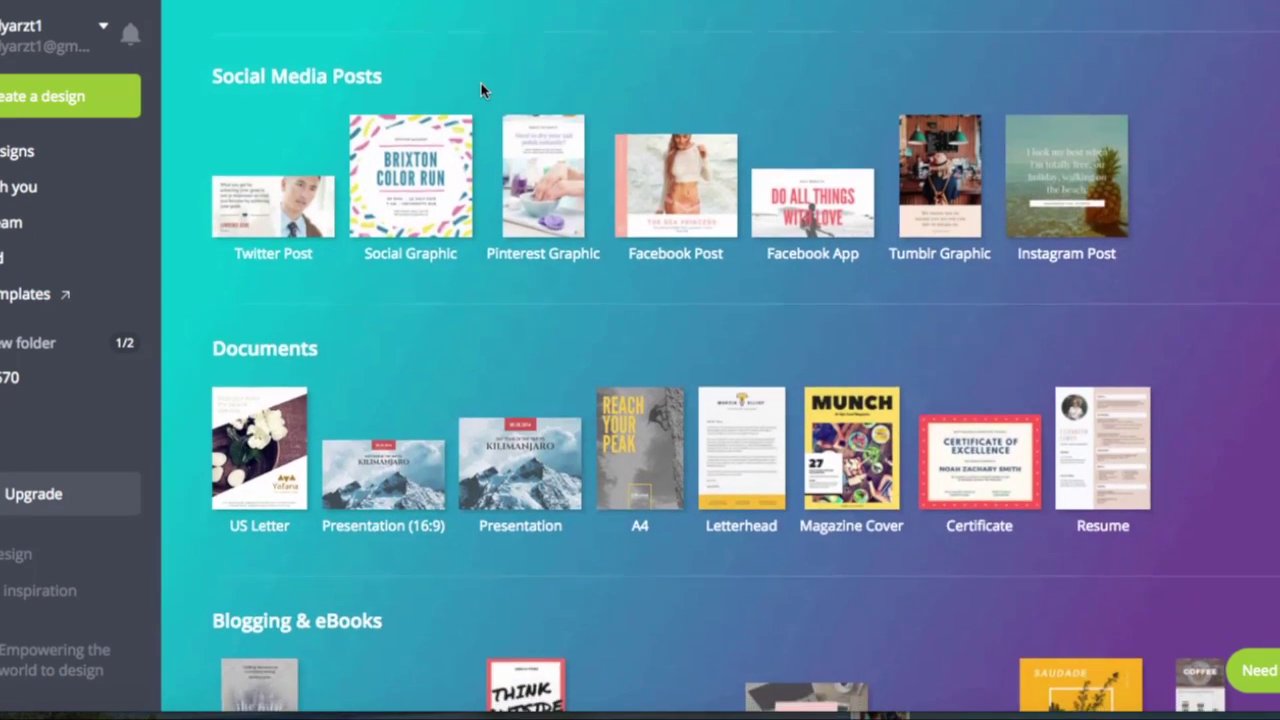
pyautogui.scroll(-1, 481, 88)
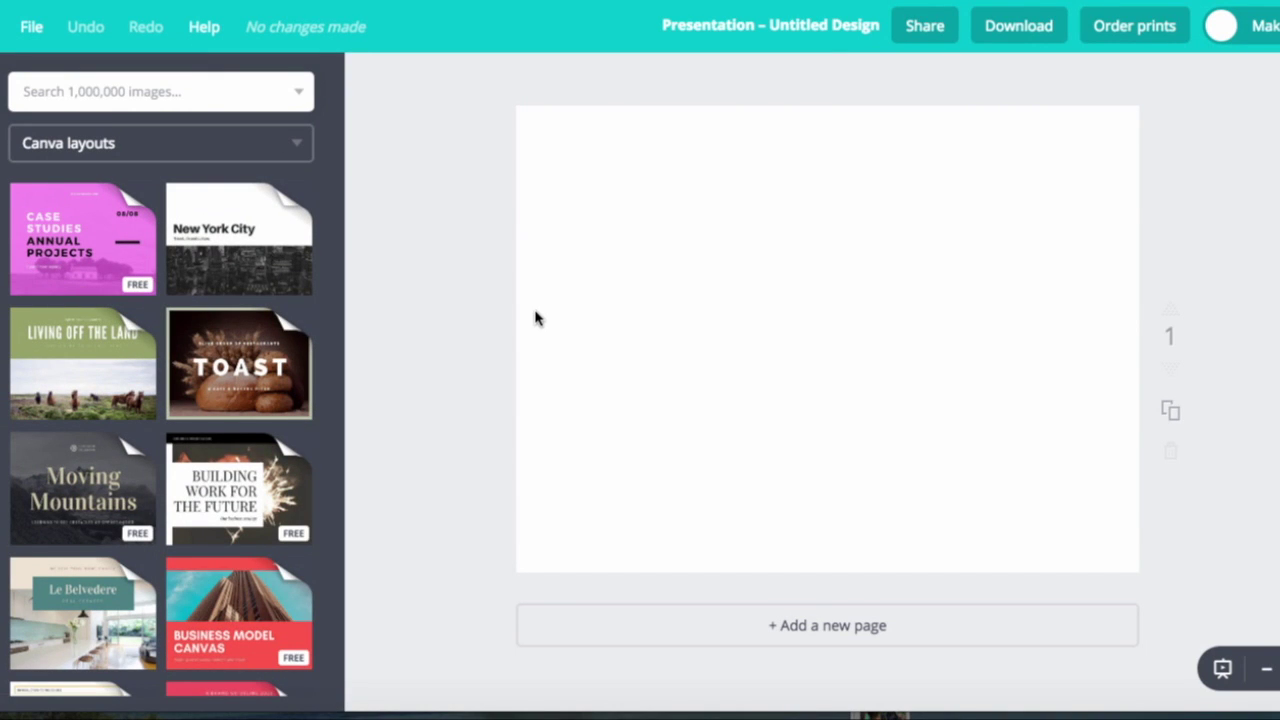
pyautogui.scroll(-5, 229, 349)
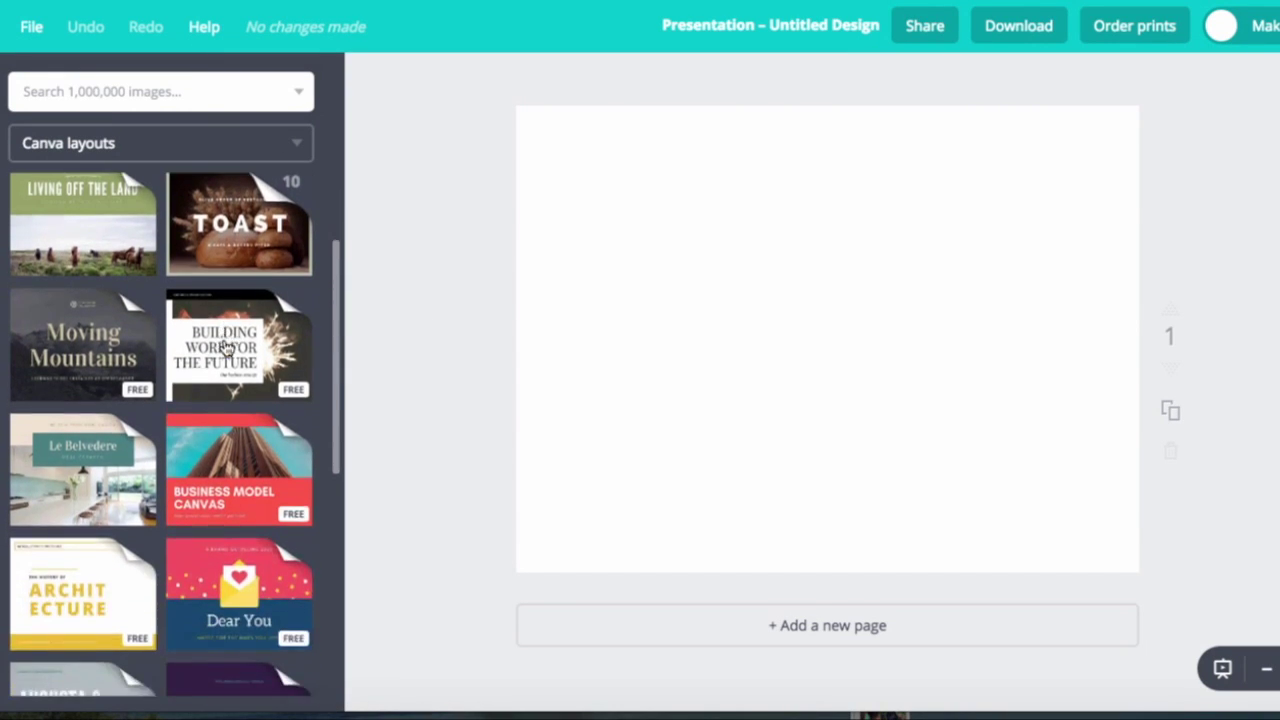
pyautogui.scroll(-10, 226, 347)
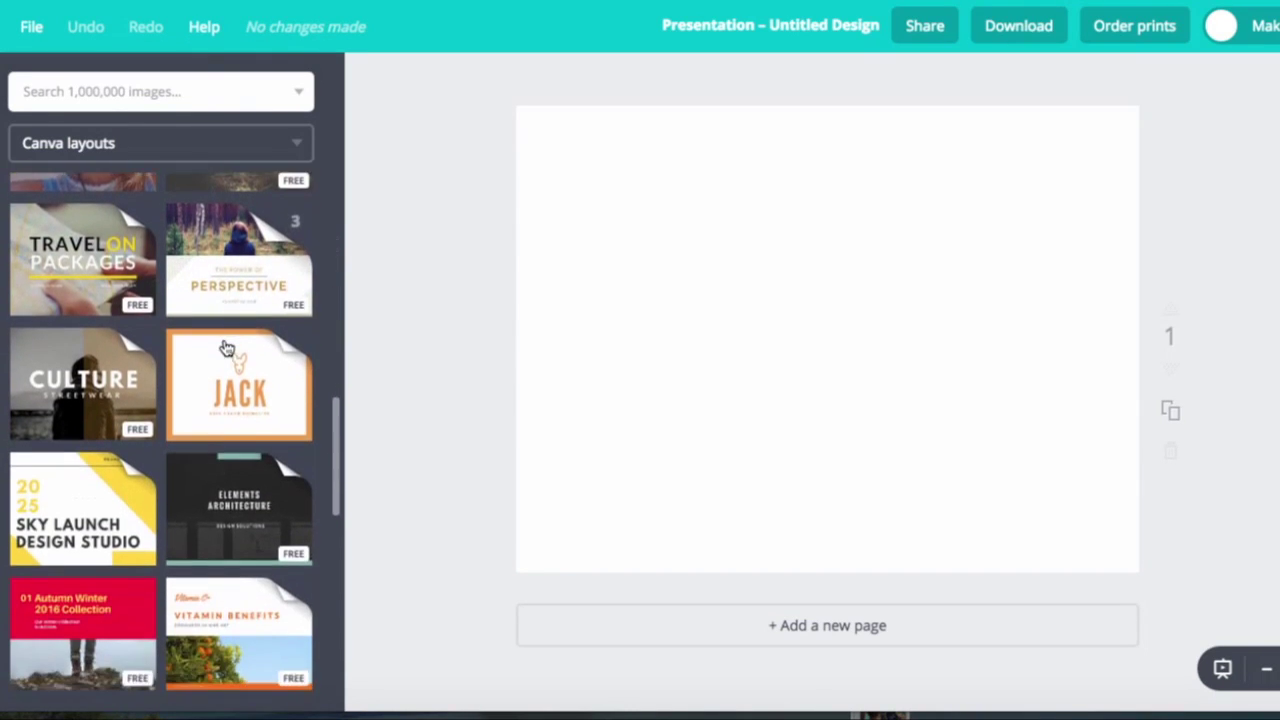
pyautogui.scroll(-8, 226, 347)
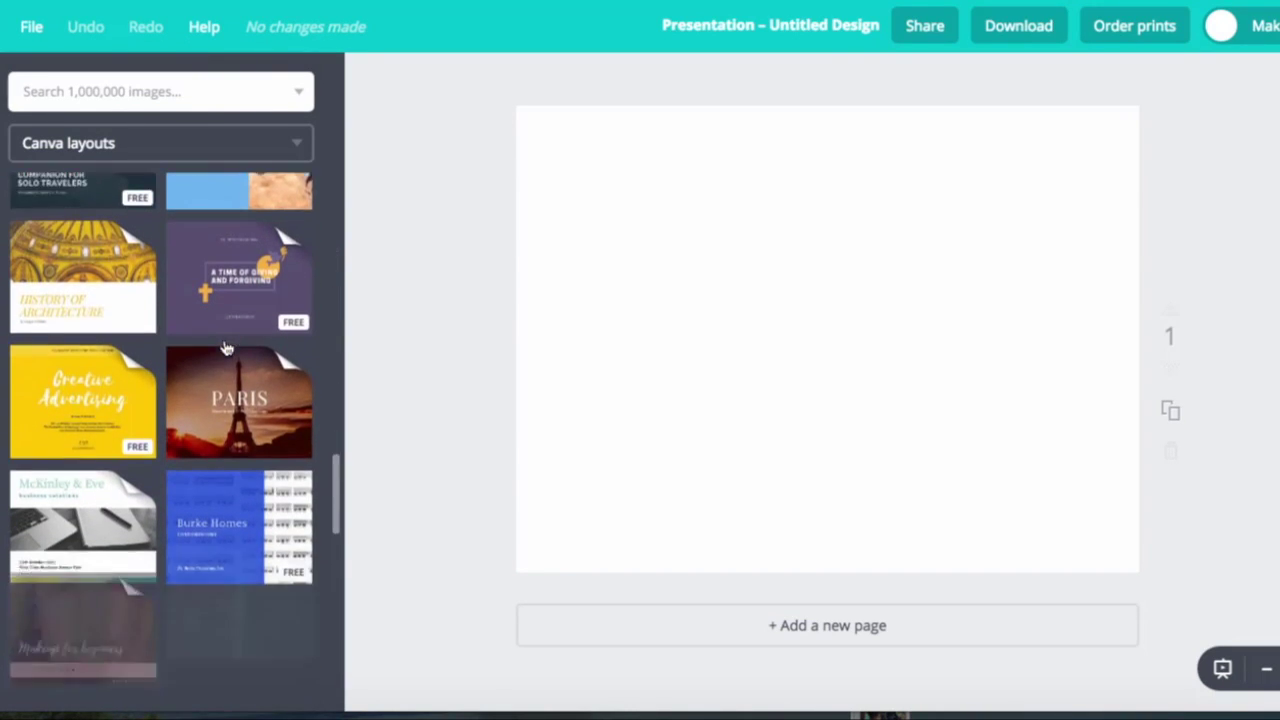
pyautogui.scroll(-4, 226, 347)
pyautogui.scroll(6, 226, 347)
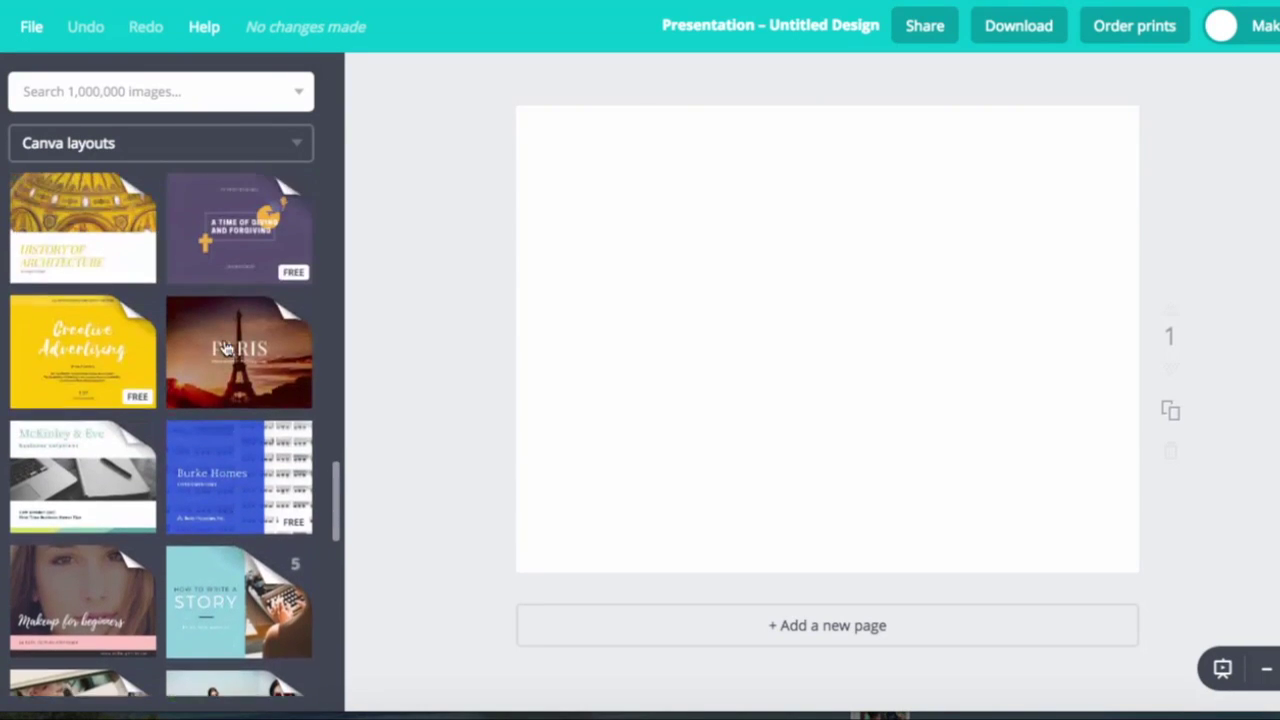
pyautogui.scroll(4, 226, 347)
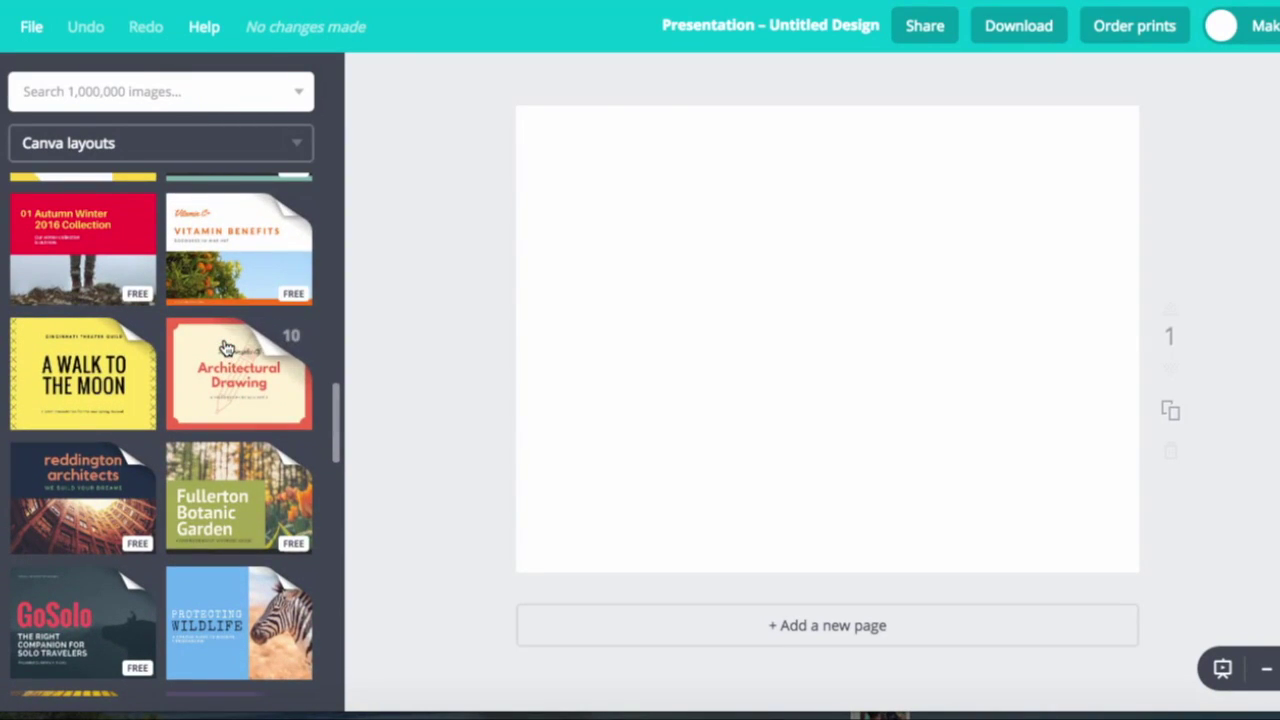
# Step: Expand the Fresh Start layout set and apply its Vitamin Benefits layout to page 1
pyautogui.click(240, 250)
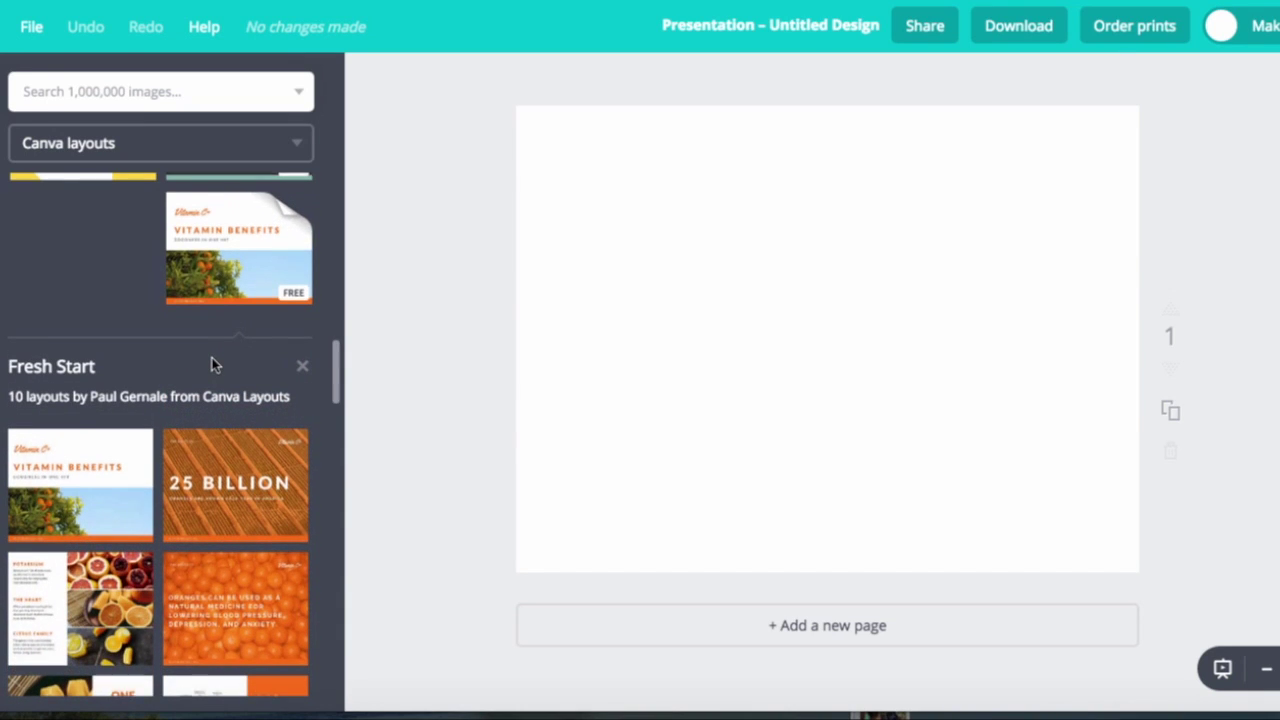
pyautogui.scroll(-2, 213, 366)
pyautogui.scroll(-1, 213, 366)
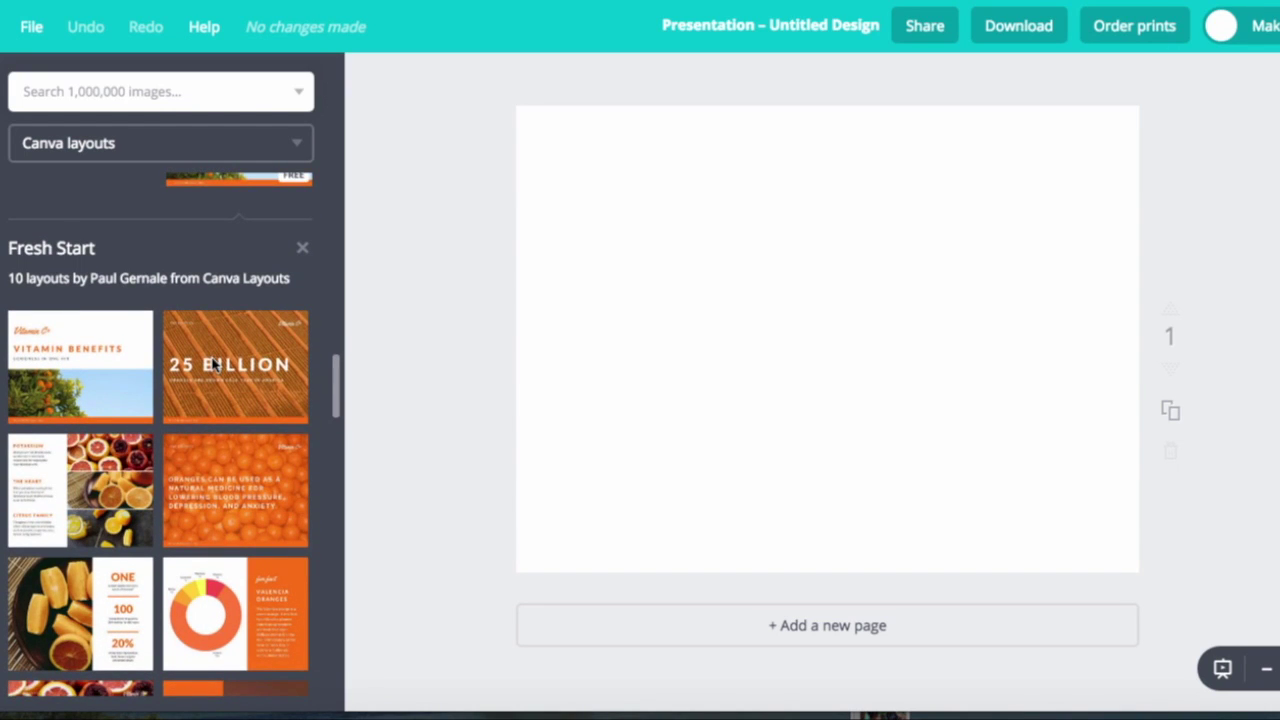
pyautogui.scroll(-3, 213, 366)
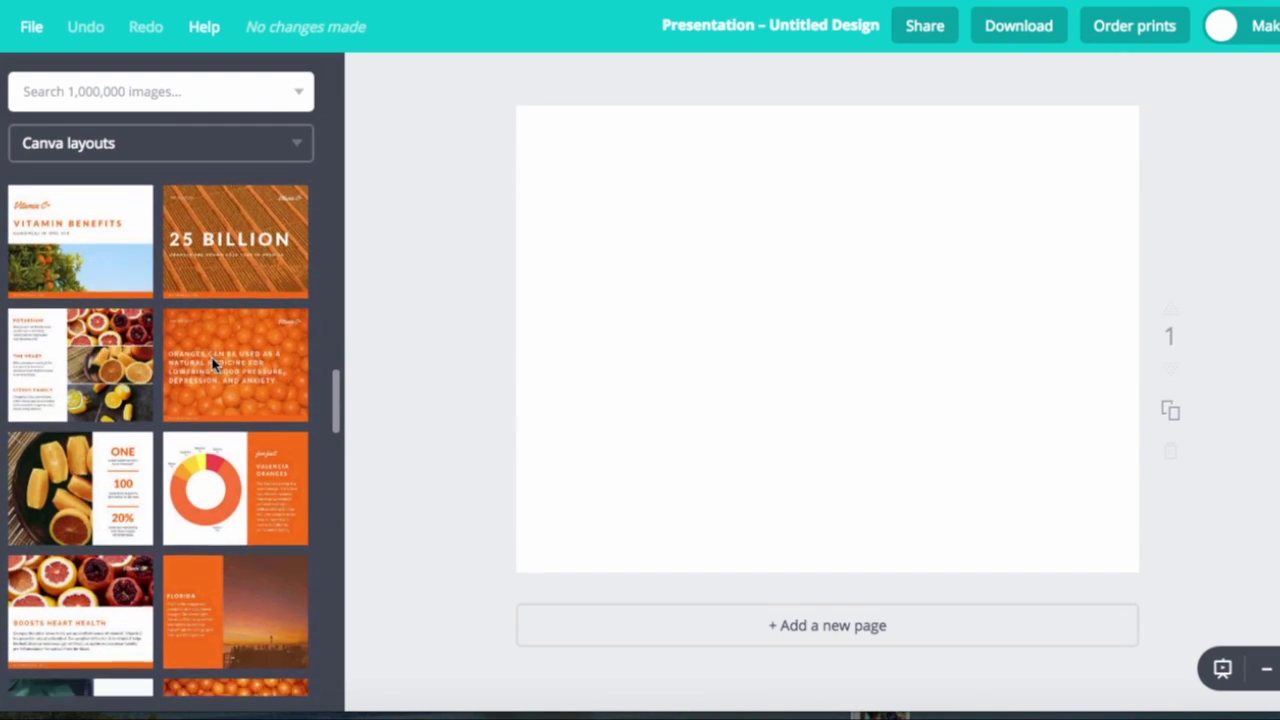
pyautogui.scroll(1, 213, 366)
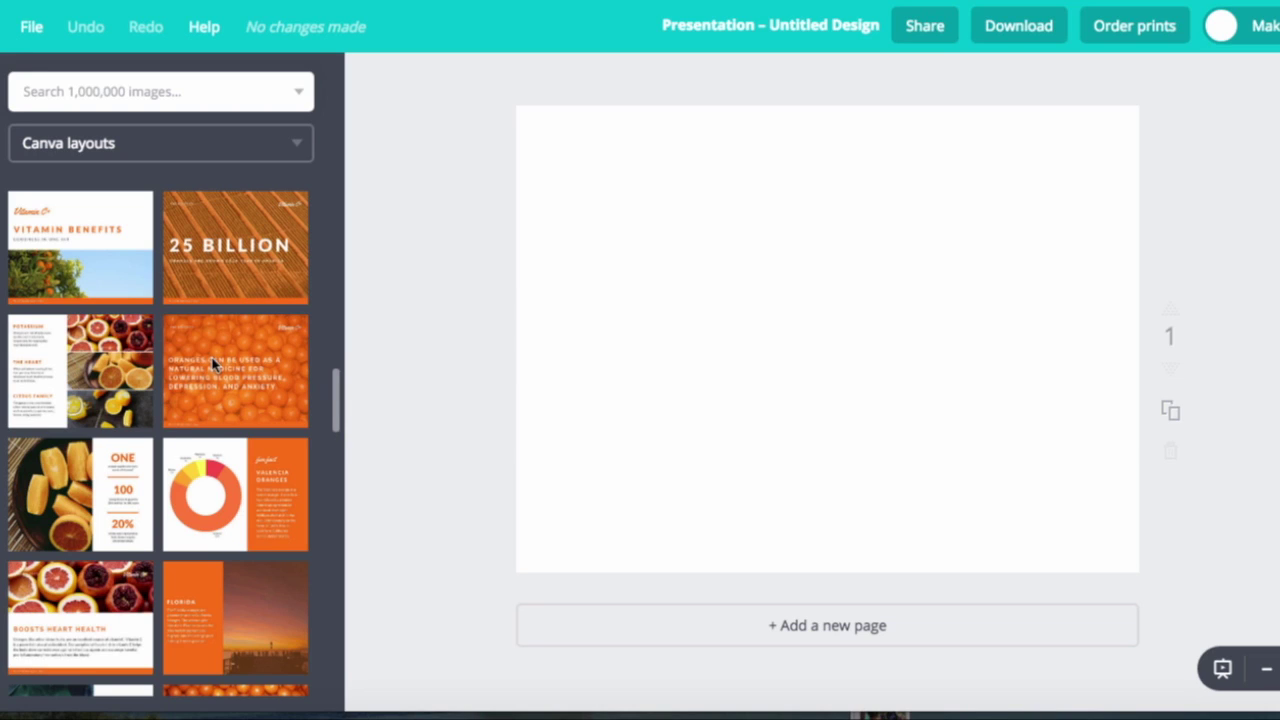
pyautogui.scroll(1, 213, 364)
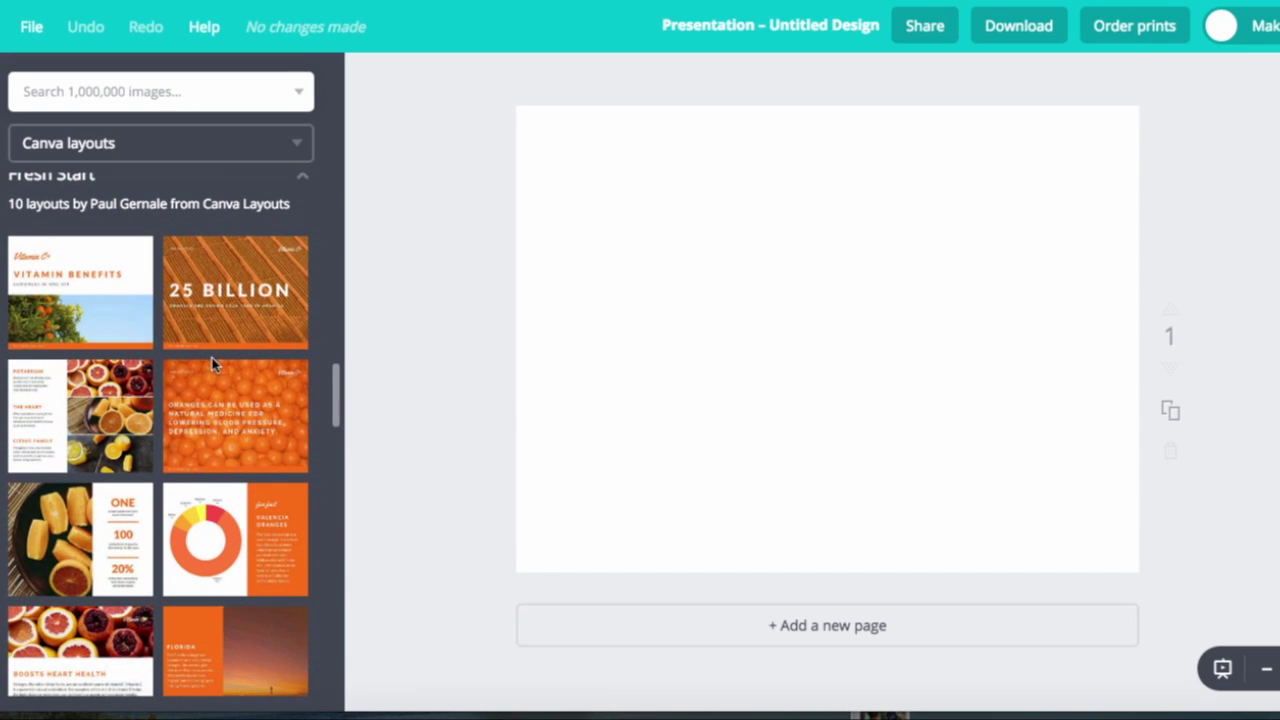
pyautogui.click(50, 286)
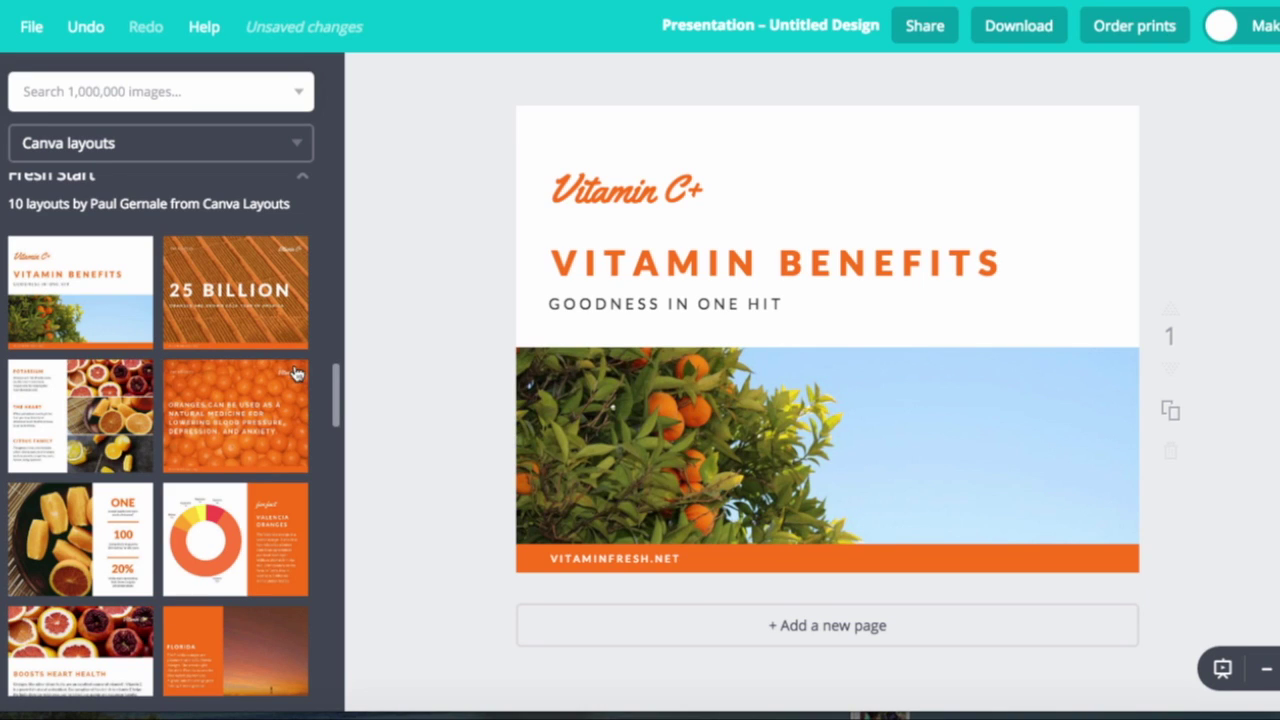
# Step: Add a second page using the Boosts Heart Health layout
pyautogui.click(785, 628)
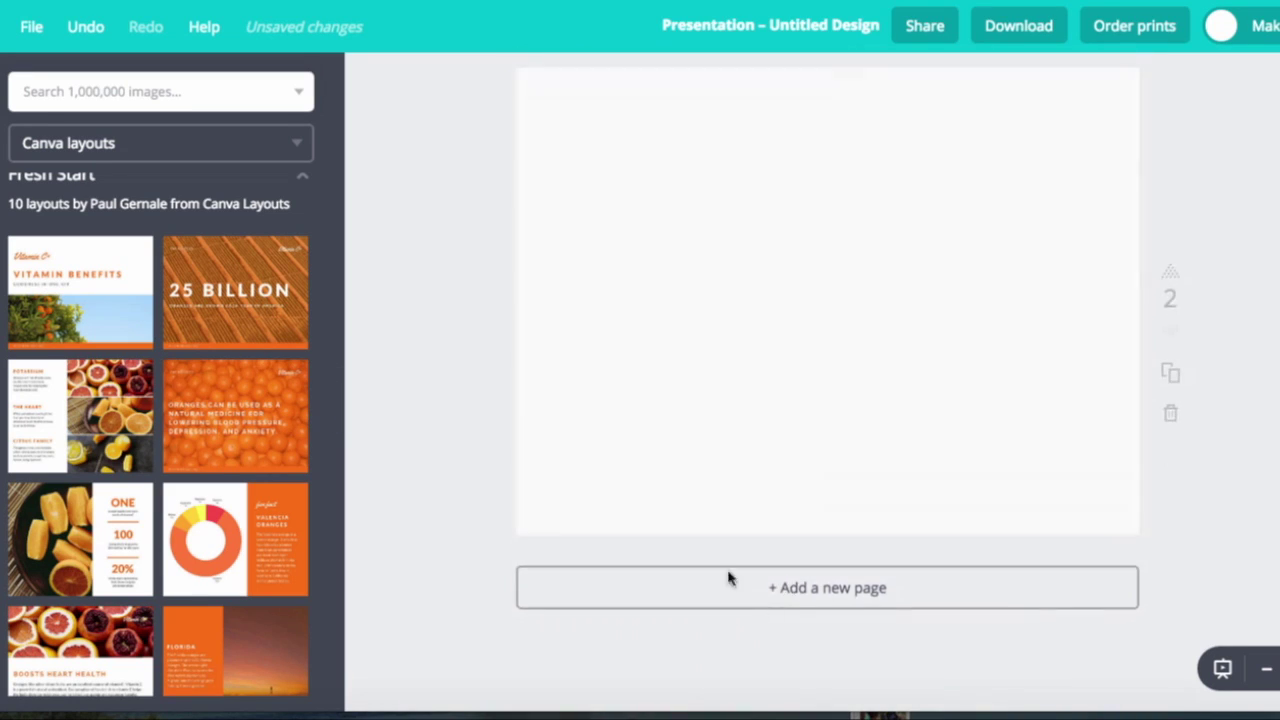
pyautogui.scroll(-2, 234, 418)
pyautogui.scroll(-2, 234, 418)
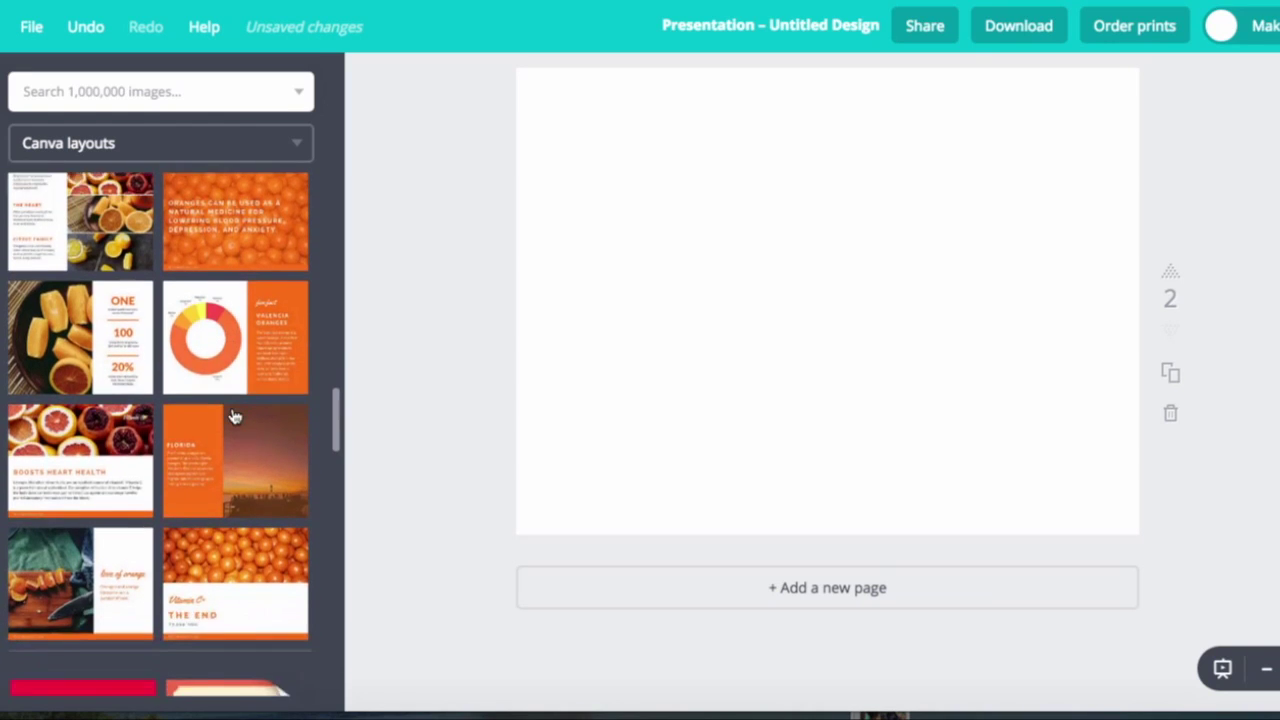
pyautogui.click(110, 427)
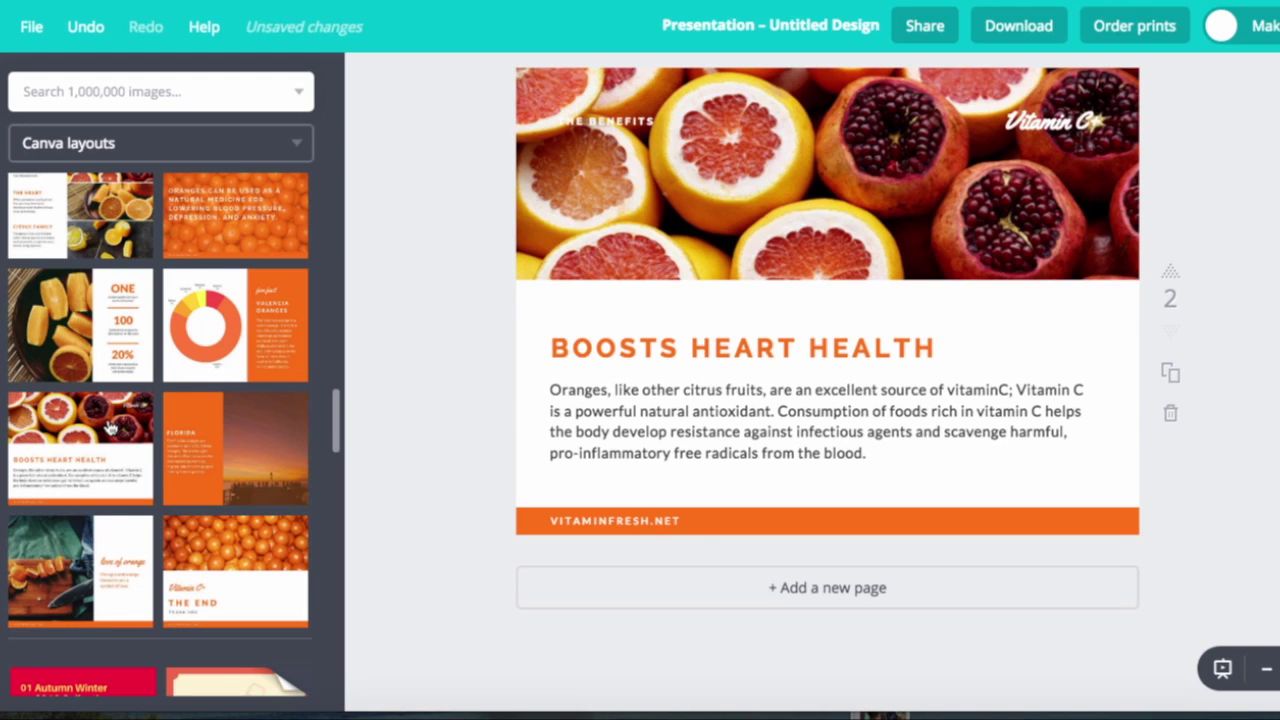
# Step: Duplicate the Boosts Heart Health page, then delete the copy
pyautogui.click(1170, 376)
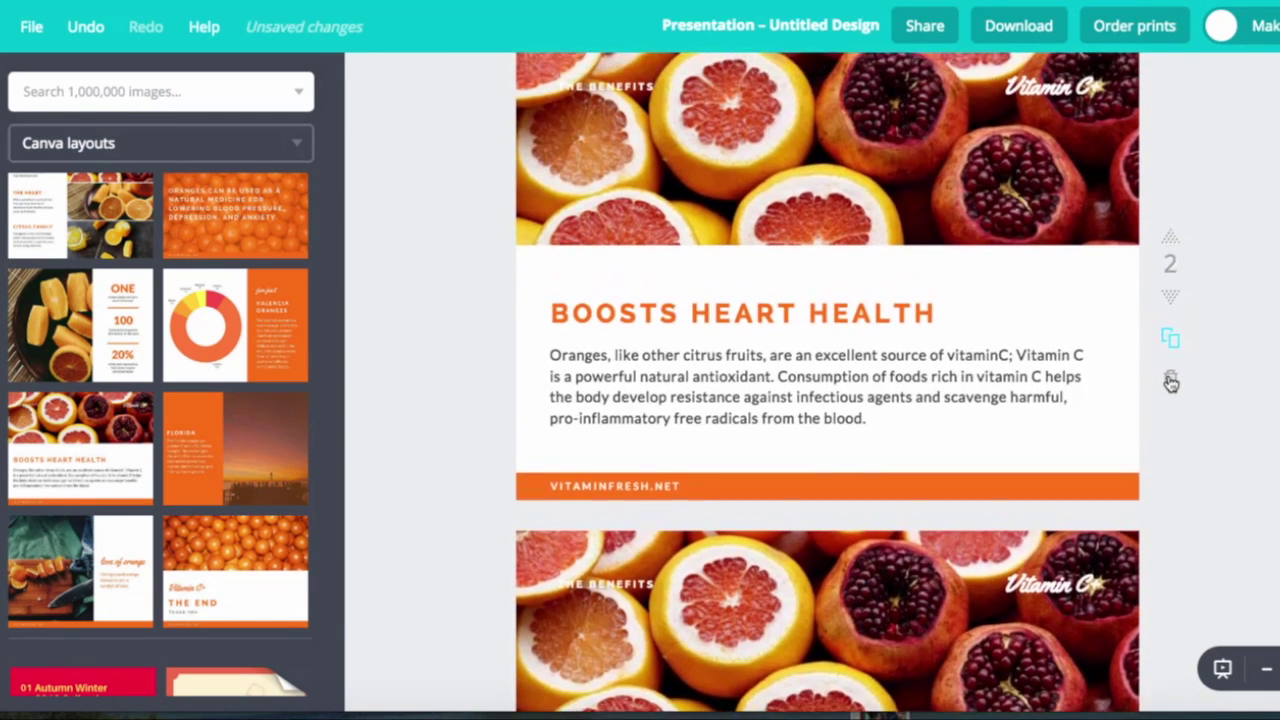
pyautogui.scroll(1, 1168, 380)
pyautogui.scroll(-3, 1168, 380)
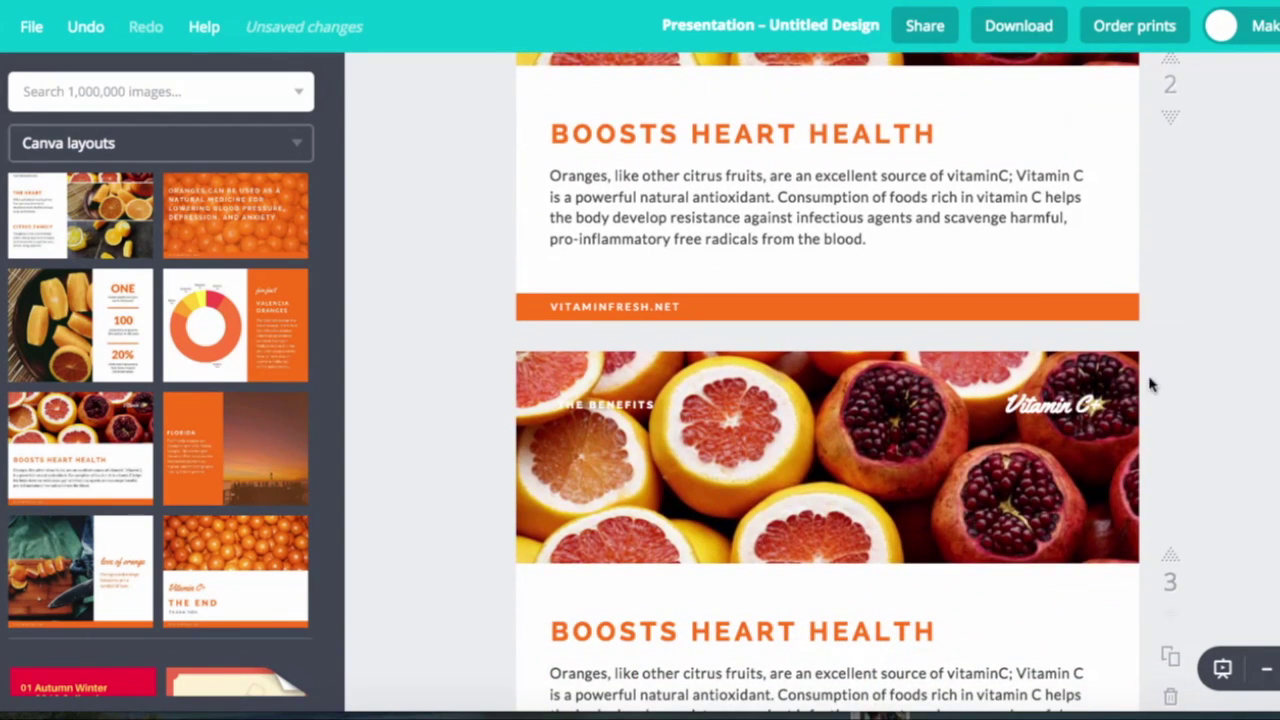
pyautogui.scroll(-2, 1177, 489)
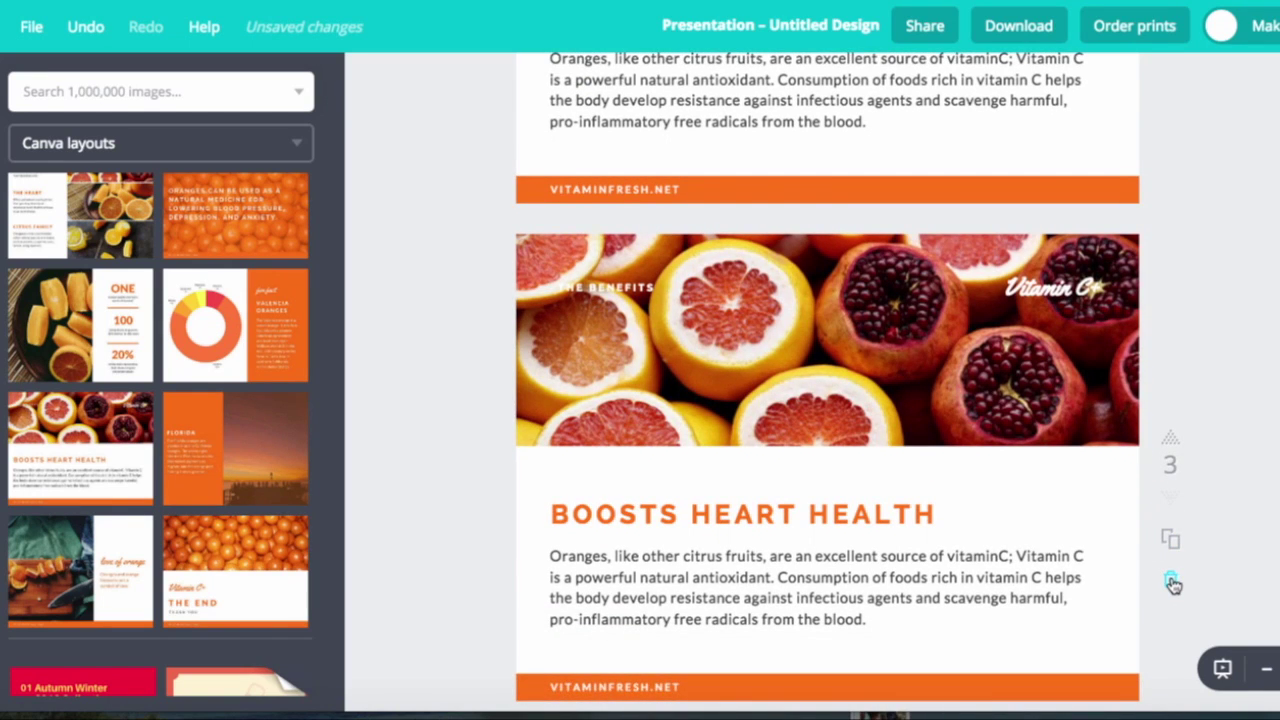
pyautogui.click(1171, 582)
pyautogui.scroll(3, 1163, 560)
pyautogui.scroll(-3, 986, 463)
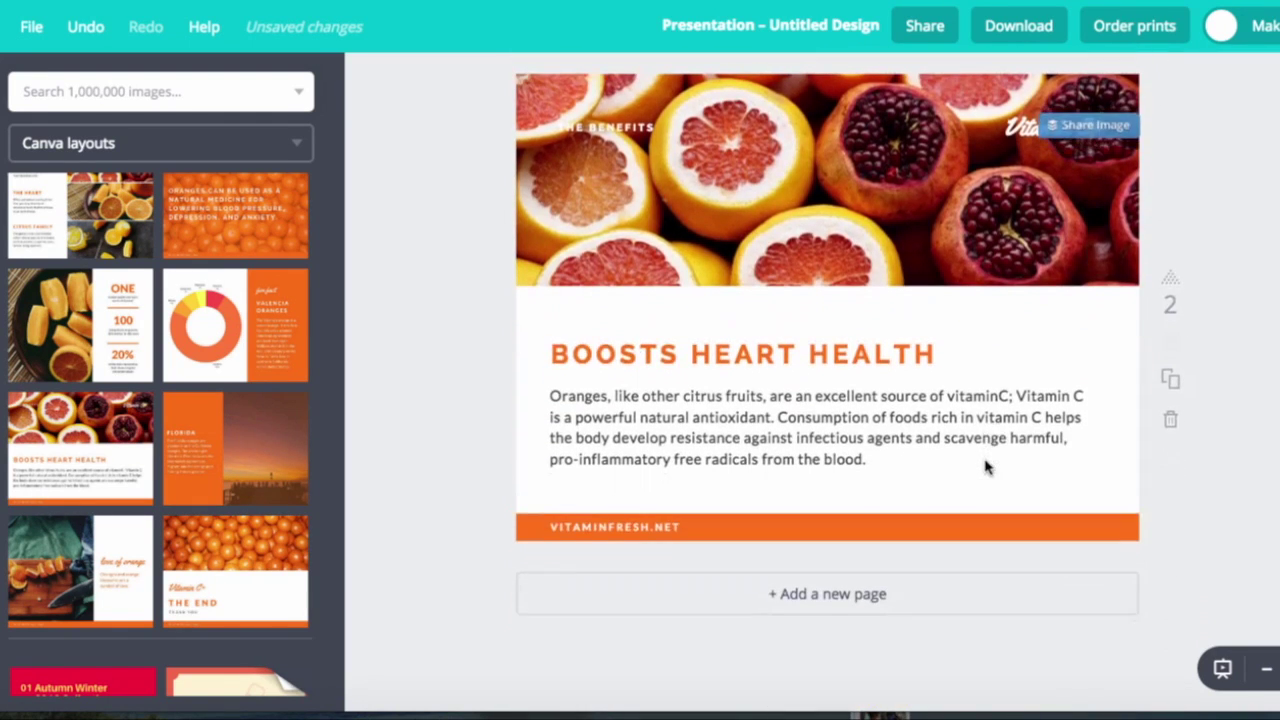
pyautogui.scroll(2, 986, 467)
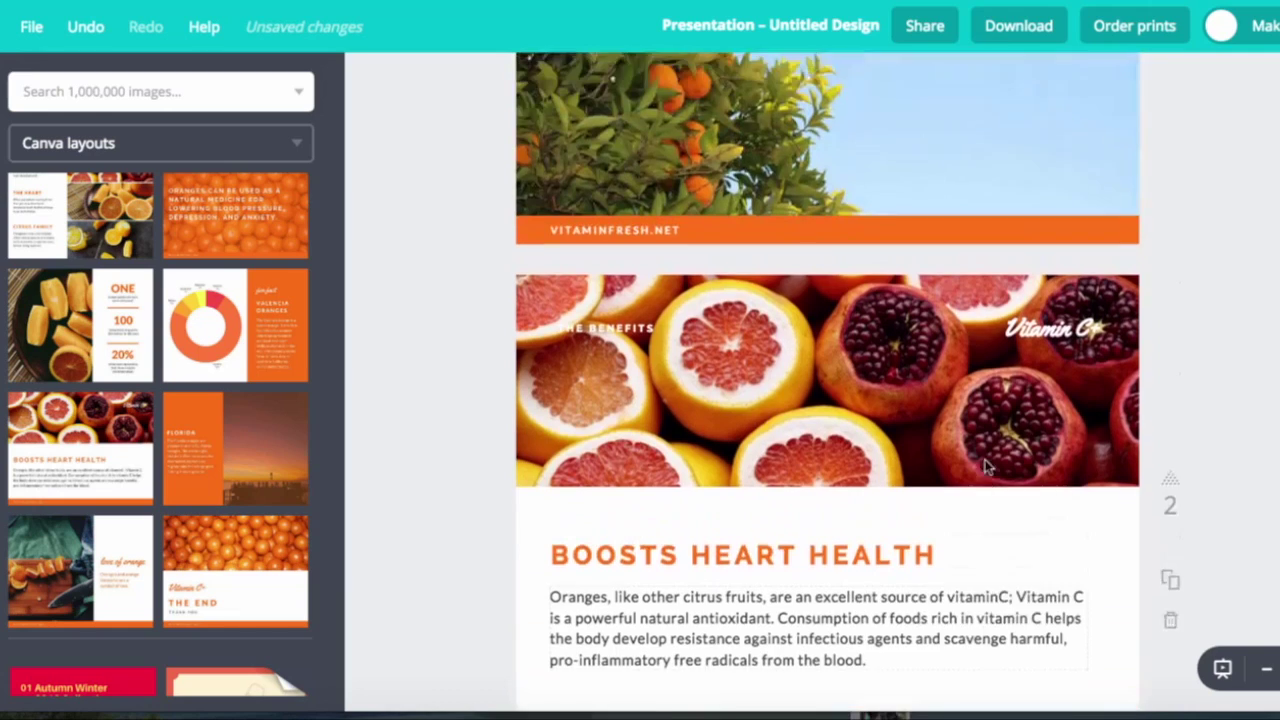
pyautogui.scroll(-1, 986, 467)
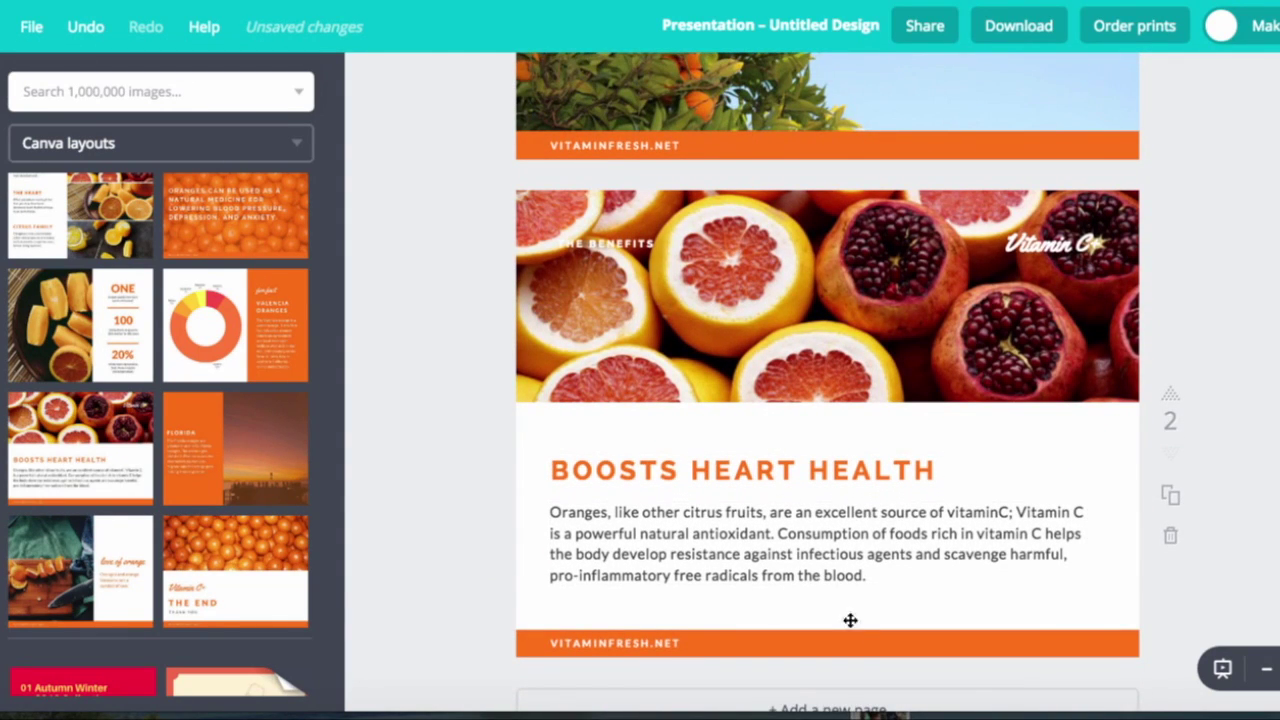
pyautogui.scroll(-1, 829, 686)
# Step: Add a third page using The End layout
pyautogui.click(837, 618)
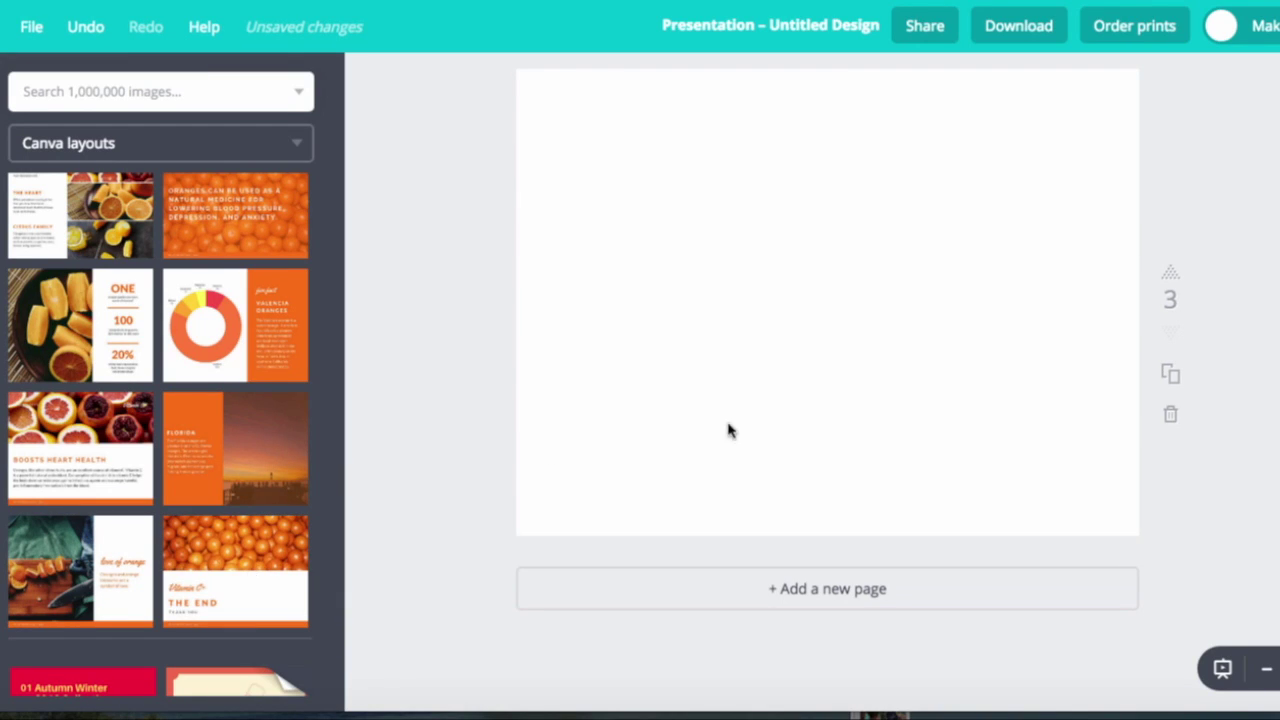
pyautogui.scroll(3, 727, 430)
pyautogui.scroll(-1, 727, 430)
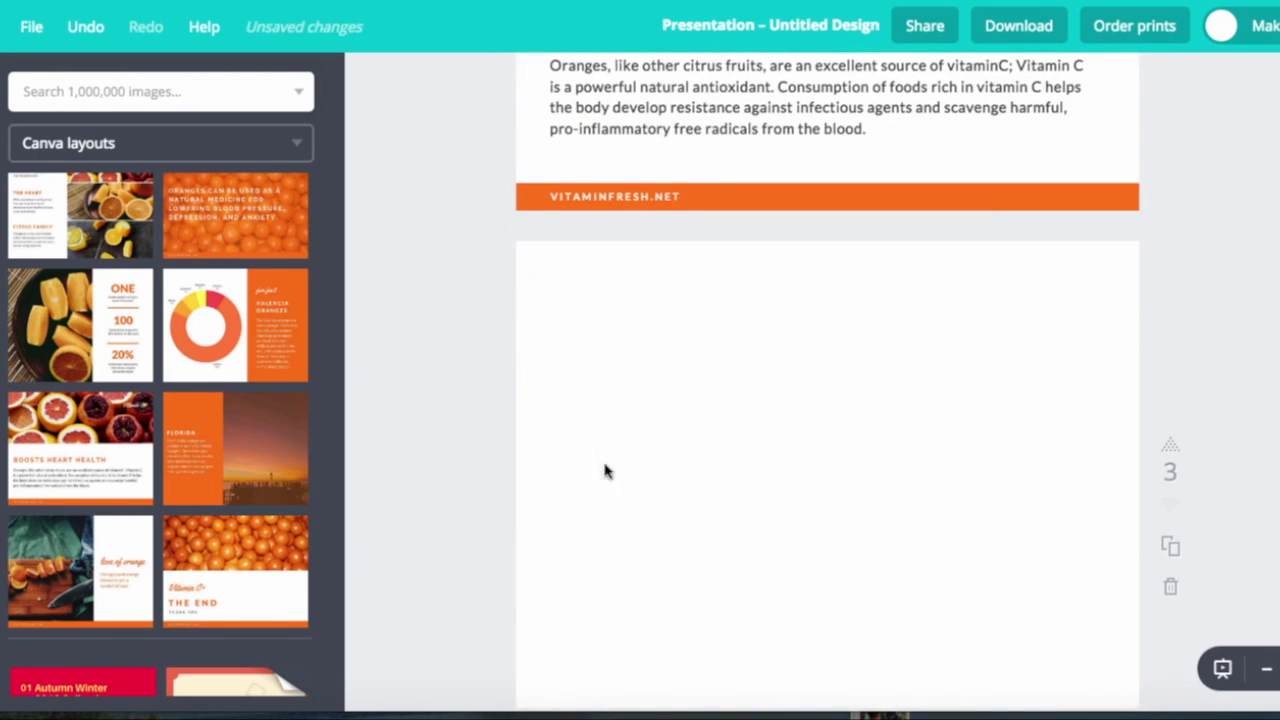
pyautogui.click(235, 590)
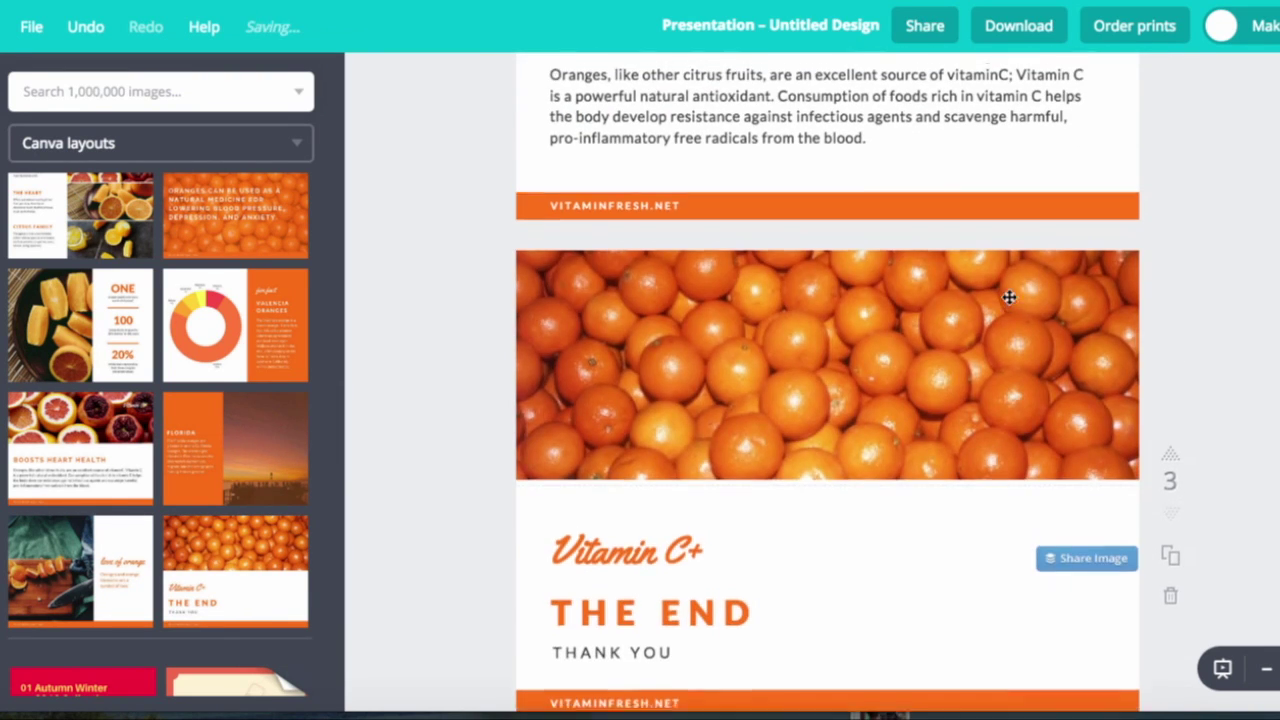
pyautogui.scroll(10, 1006, 300)
# Step: Replace the Vitamin C+ title on page 1 with 'Course Projects'
pyautogui.scroll(-1, 1006, 295)
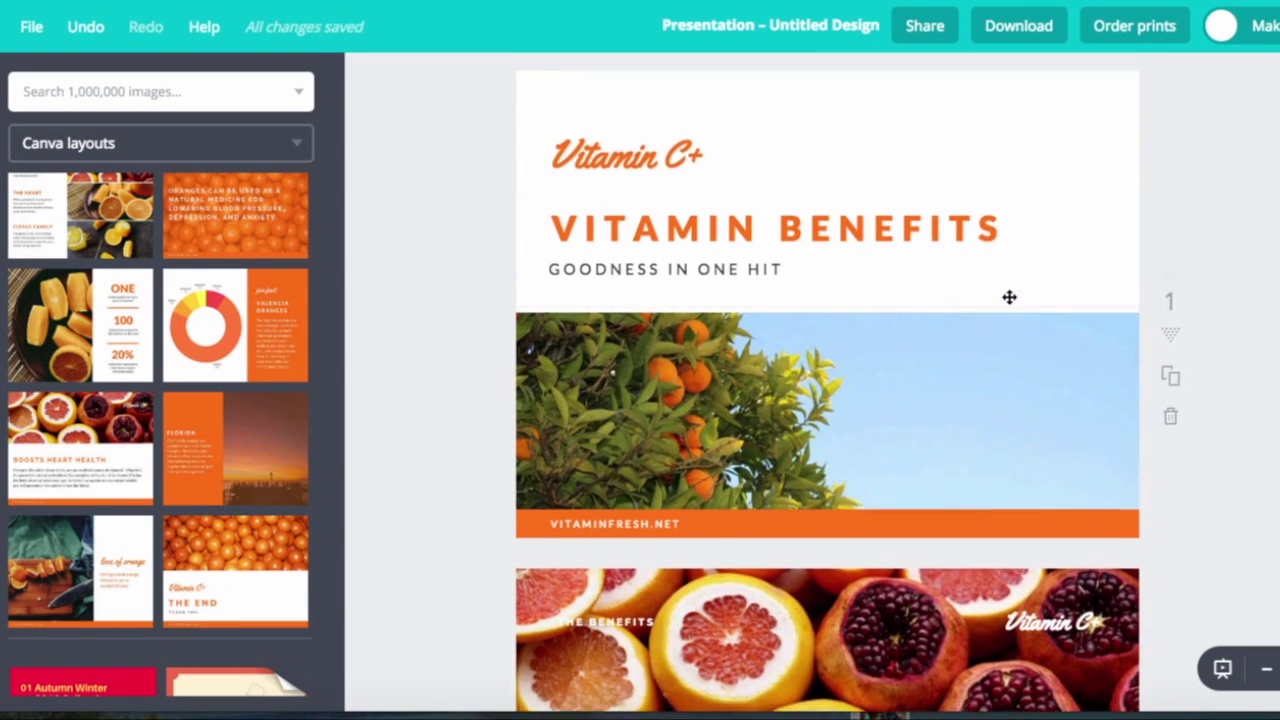
pyautogui.scroll(1, 1006, 295)
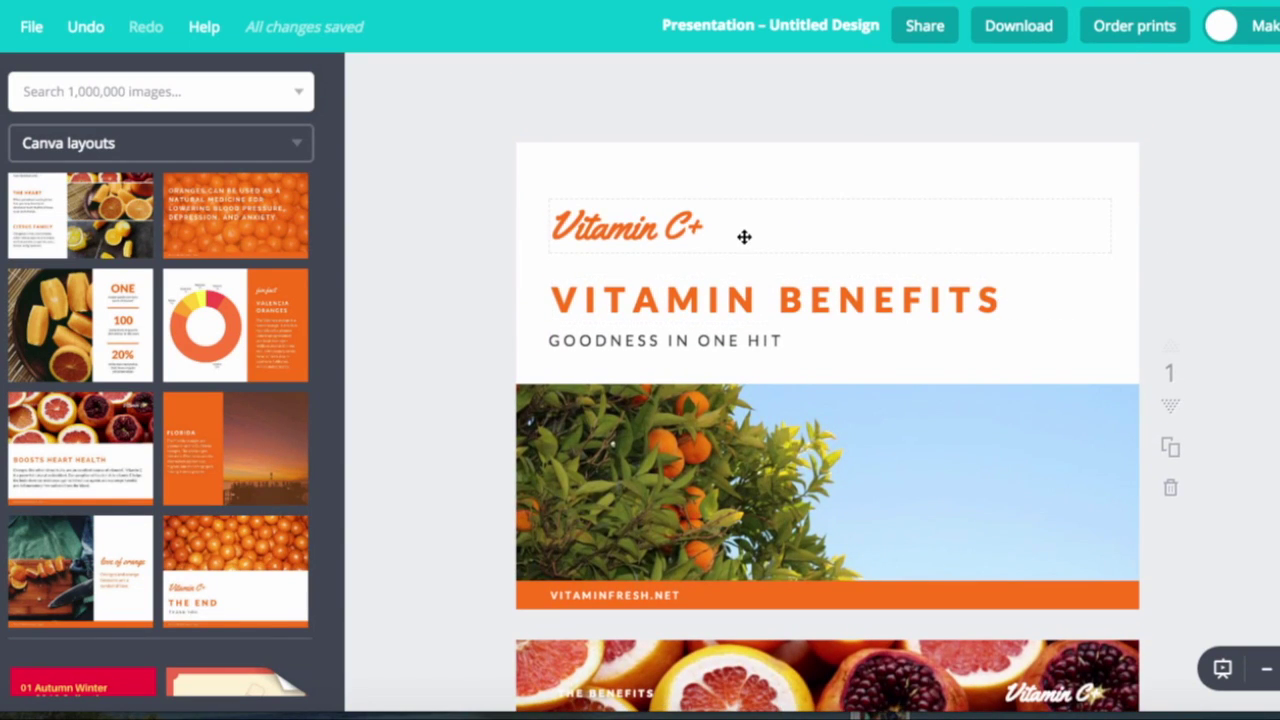
pyautogui.click(690, 224)
pyautogui.doubleClick(690, 224)
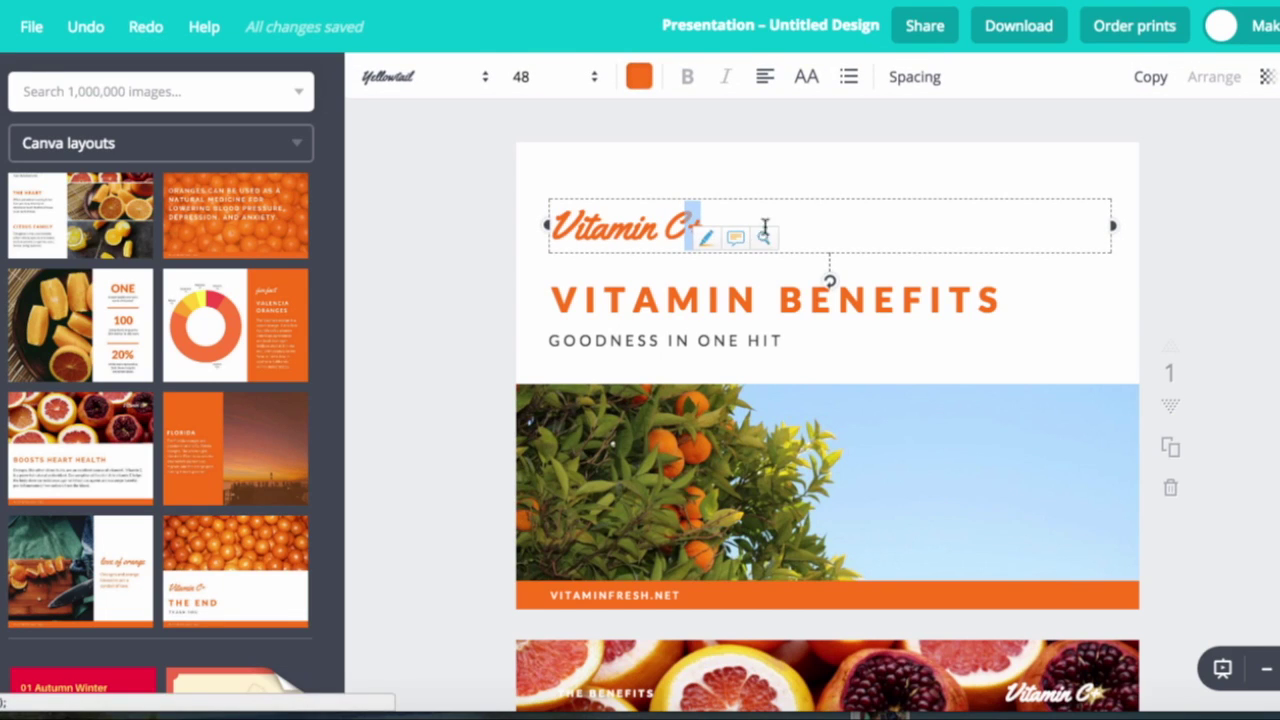
pyautogui.click(824, 213)
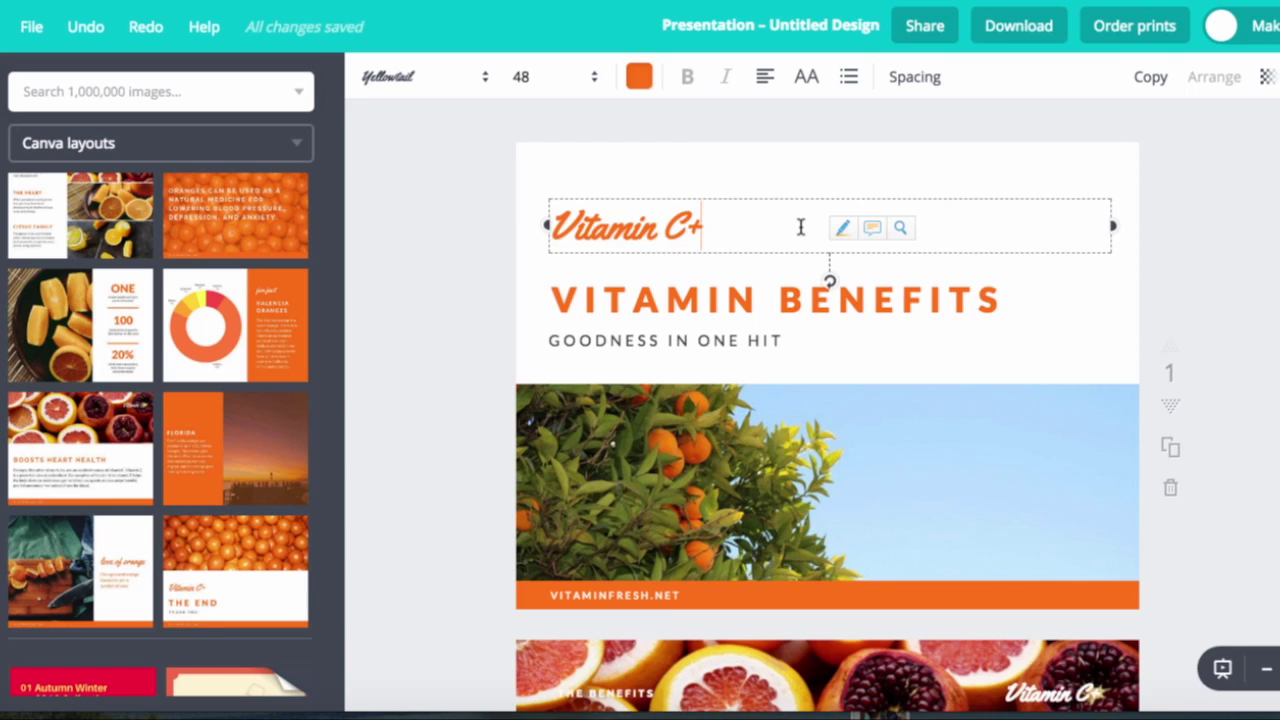
pyautogui.press('BackSpace')
pyautogui.press('BackSpace')
pyautogui.press('BackSpace')
pyautogui.press('BackSpace')
pyautogui.press('BackSpace')
pyautogui.press('BackSpace')
pyautogui.press('BackSpace')
pyautogui.press('BackSpace')
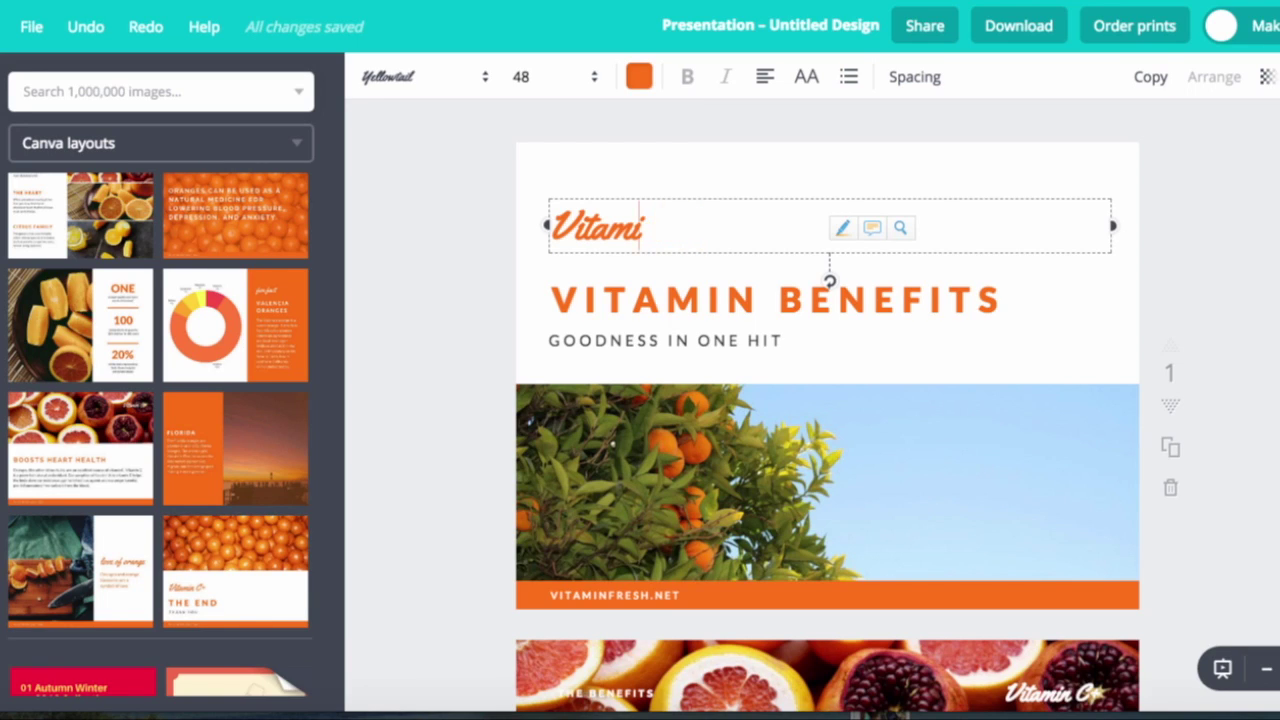
pyautogui.press('BackSpace')
pyautogui.press('BackSpace')
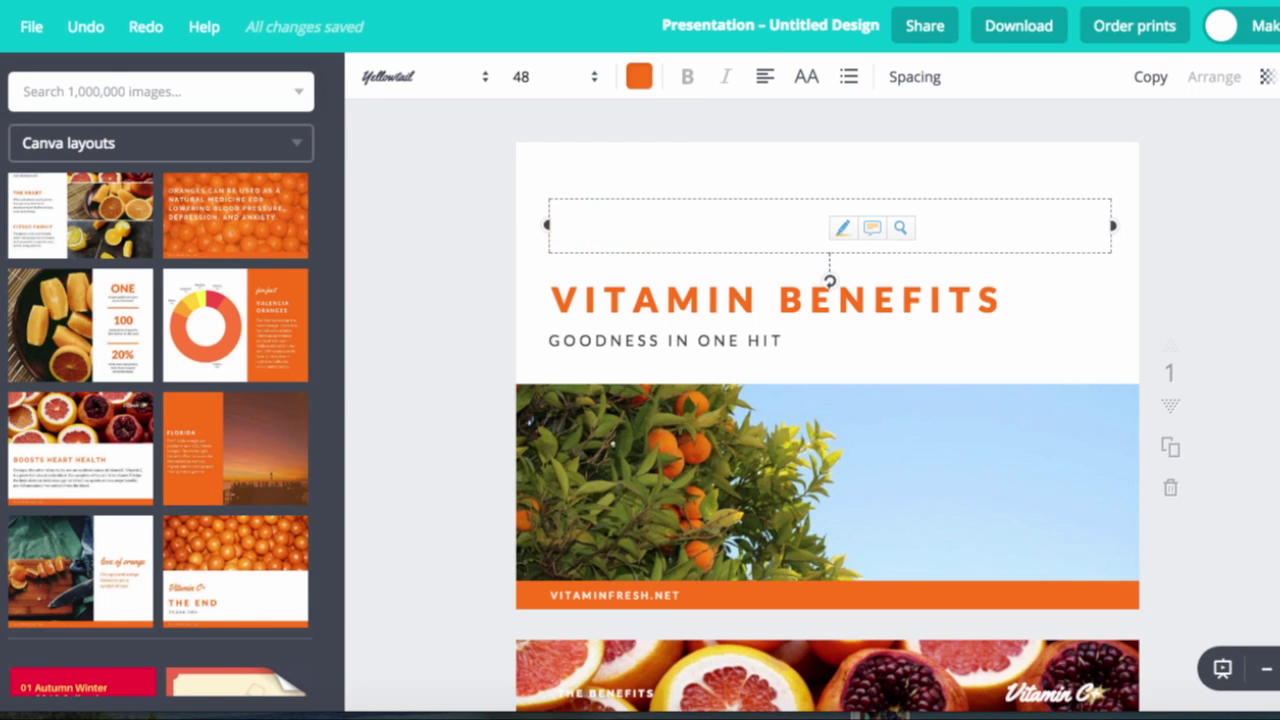
pyautogui.write('Cours')
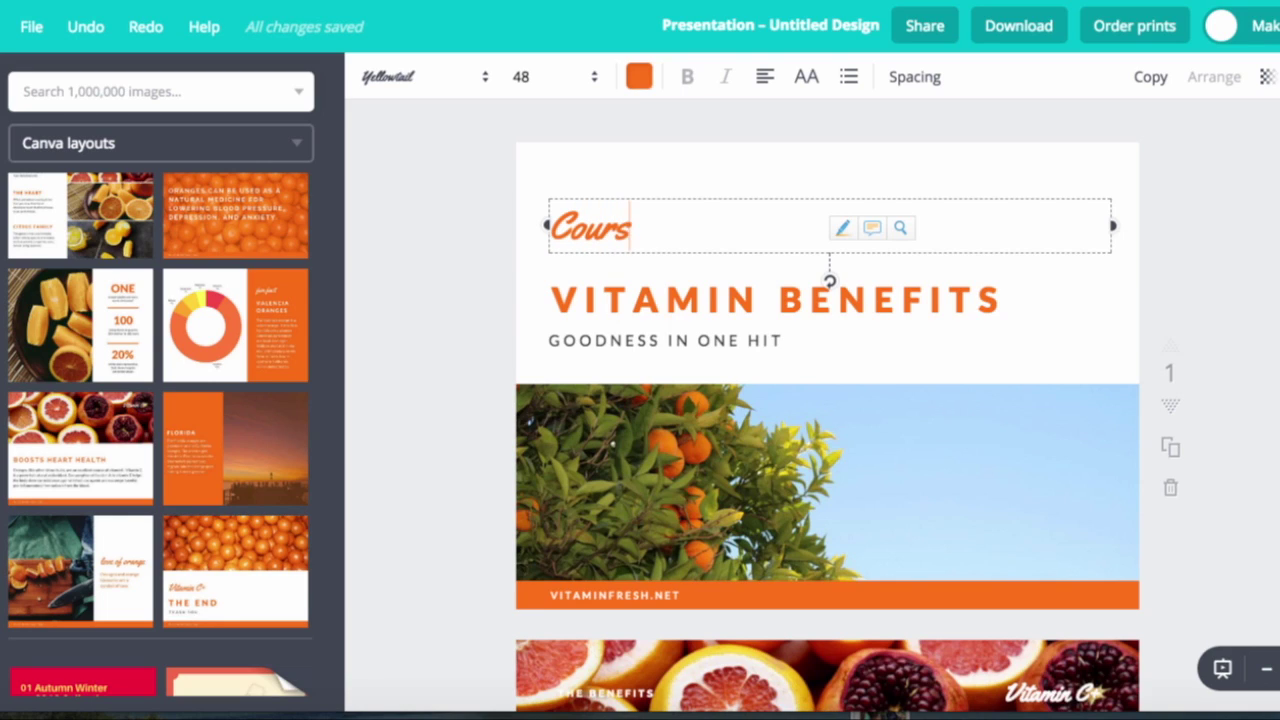
pyautogui.write('e Proje')
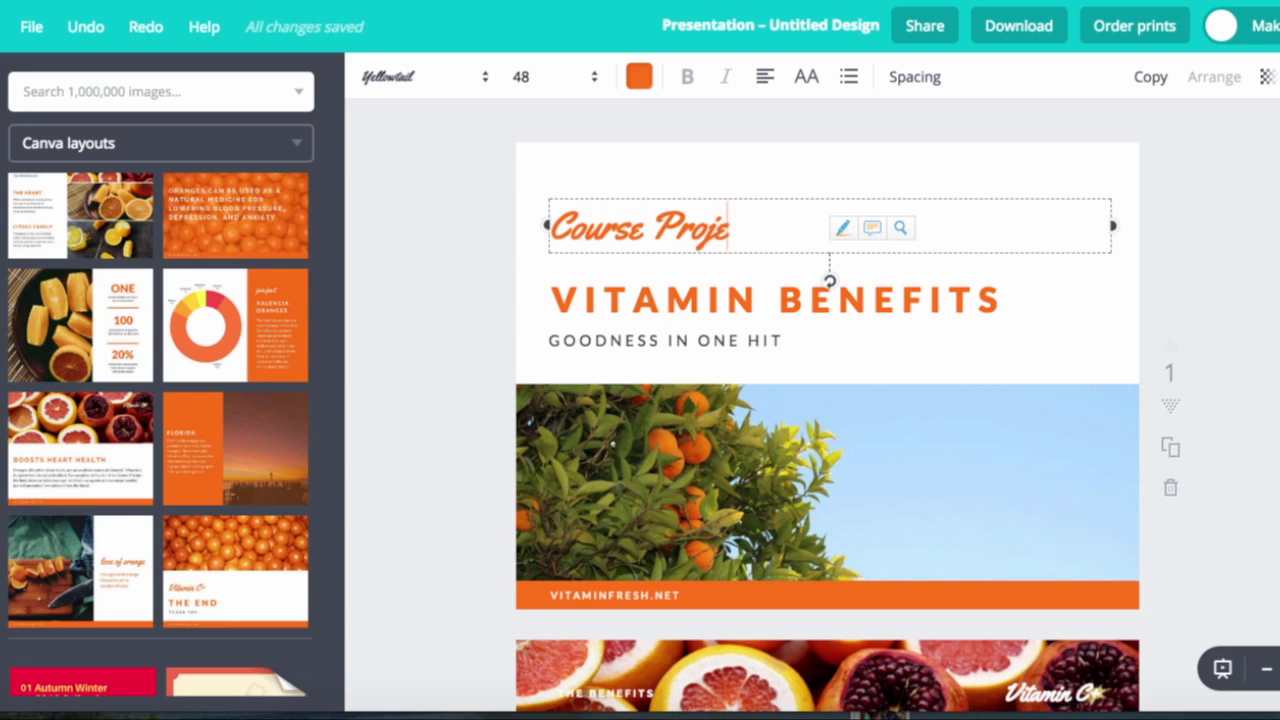
pyautogui.write('cts')
# Step: Change the VITAMIN BENEFITS heading to 'AN OVERVIEW' and erase the GOODNESS IN ONE HIT subtitle
pyautogui.click(963, 297)
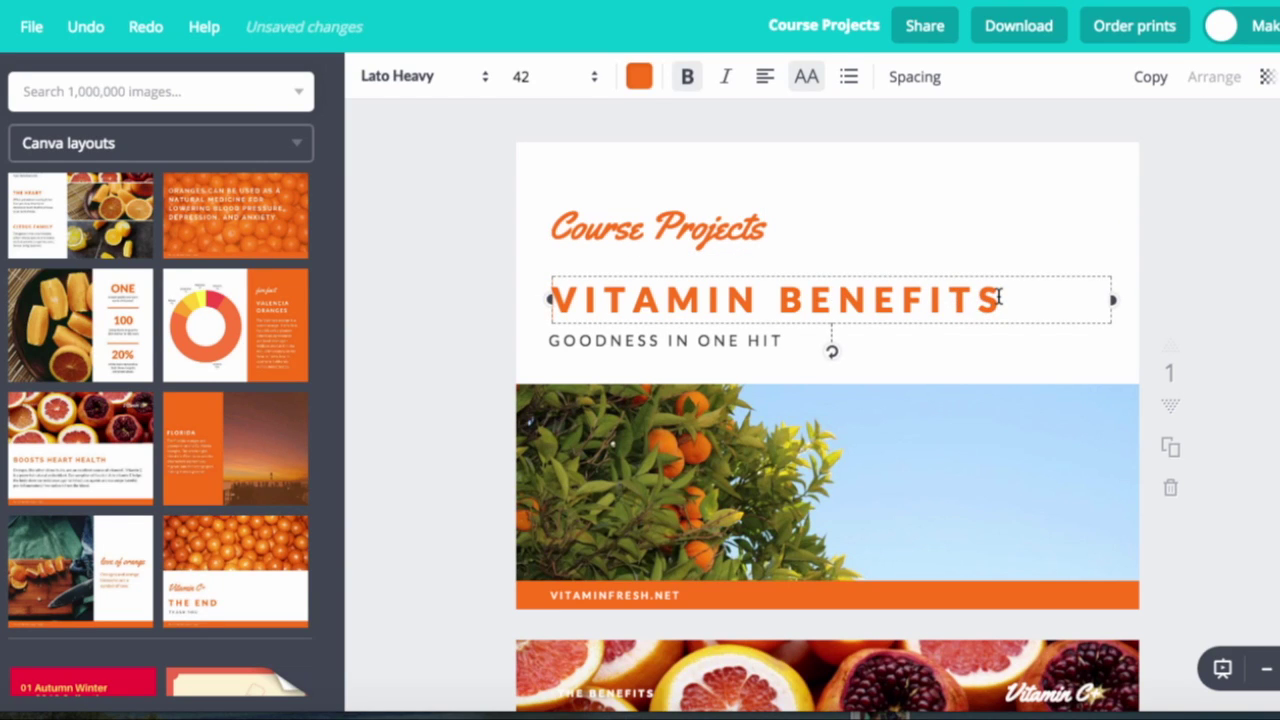
pyautogui.press('BackSpace')
pyautogui.press('BackSpace')
pyautogui.press('BackSpace')
pyautogui.press('BackSpace')
pyautogui.press('BackSpace')
pyautogui.press('BackSpace')
pyautogui.press('BackSpace')
pyautogui.press('BackSpace')
pyautogui.press('BackSpace')
pyautogui.press('BackSpace')
pyautogui.press('BackSpace')
pyautogui.press('BackSpace')
pyautogui.press('BackSpace')
pyautogui.press('BackSpace')
pyautogui.press('BackSpace')
pyautogui.press('BackSpace')
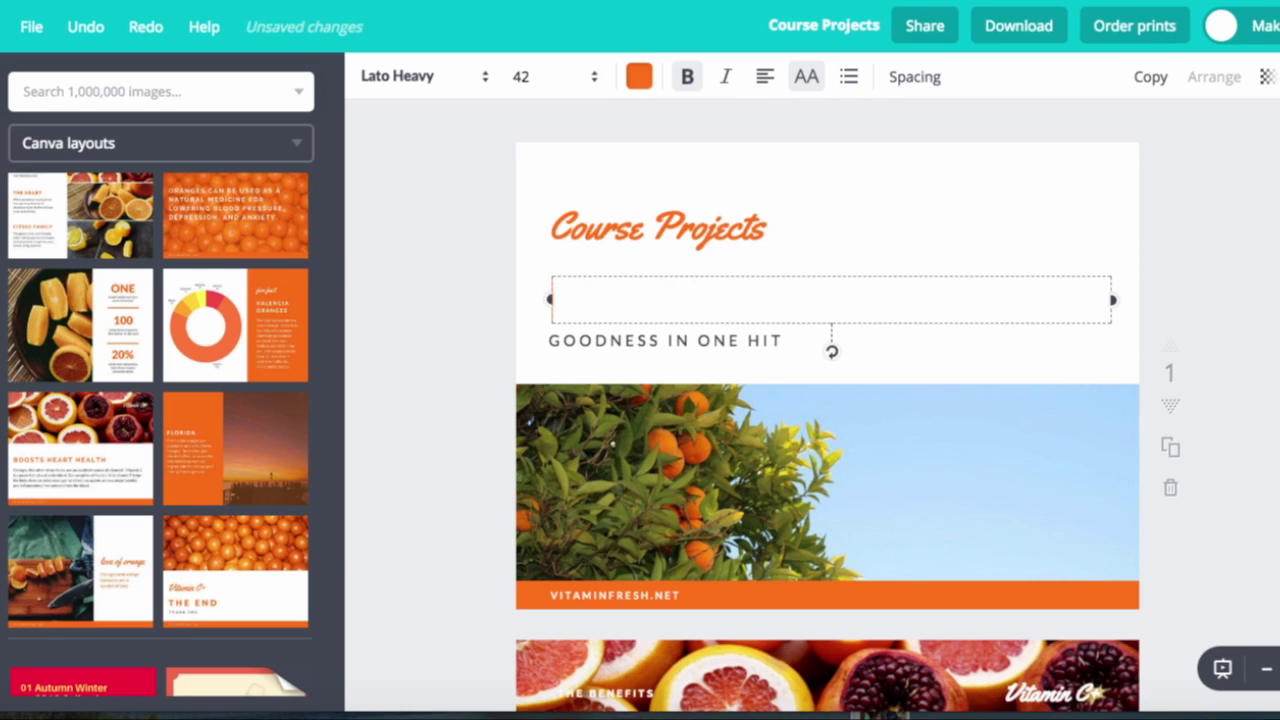
pyautogui.write('AN O')
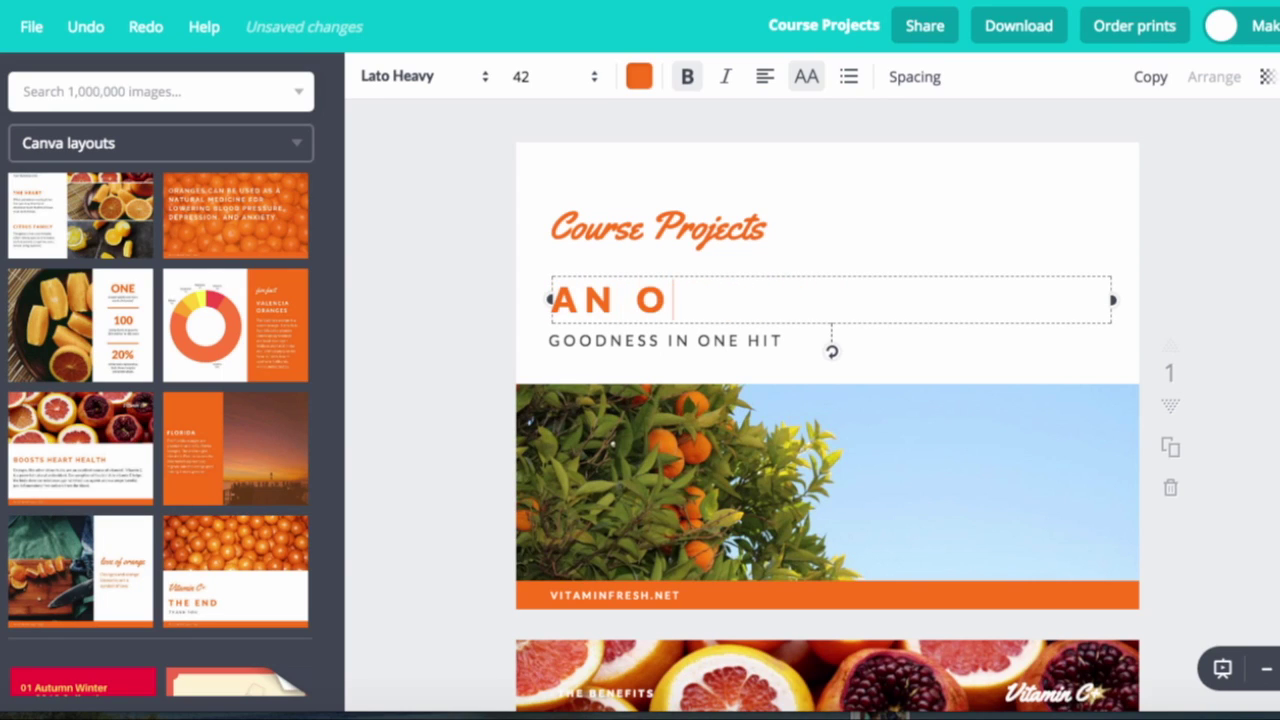
pyautogui.write('VER')
pyautogui.press('BackSpace')
pyautogui.write('E')
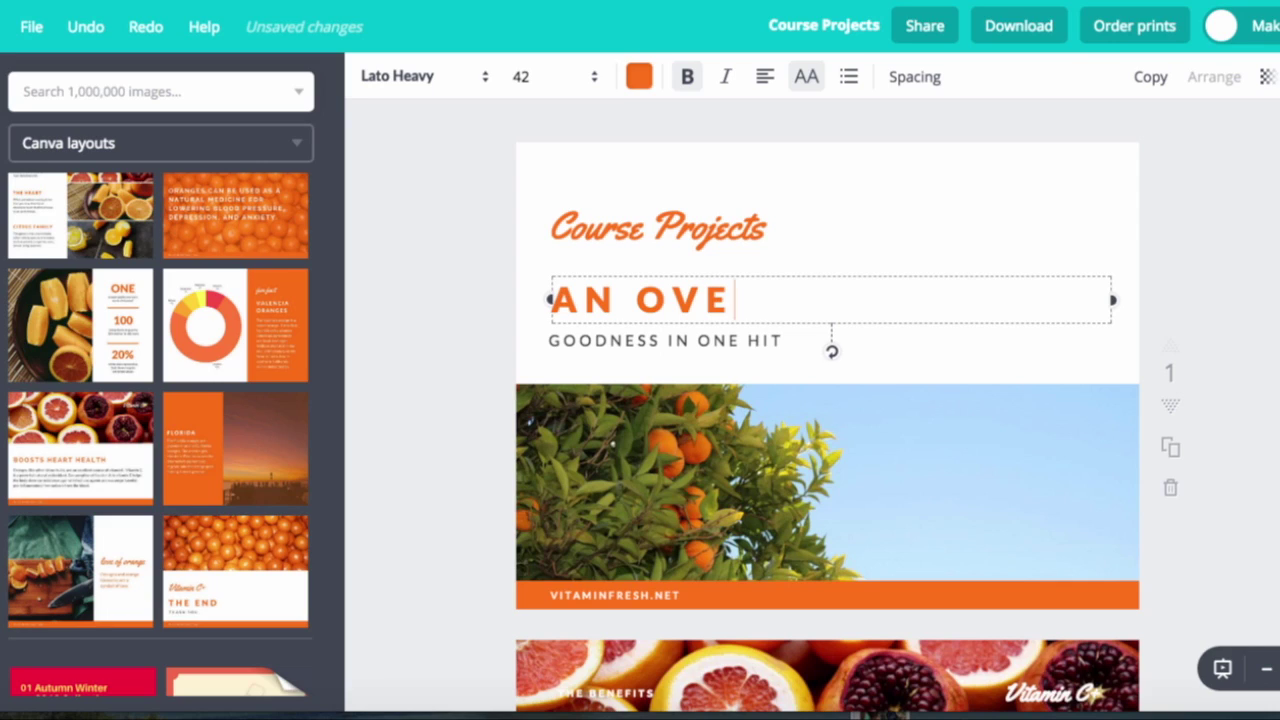
pyautogui.write('RVIEW')
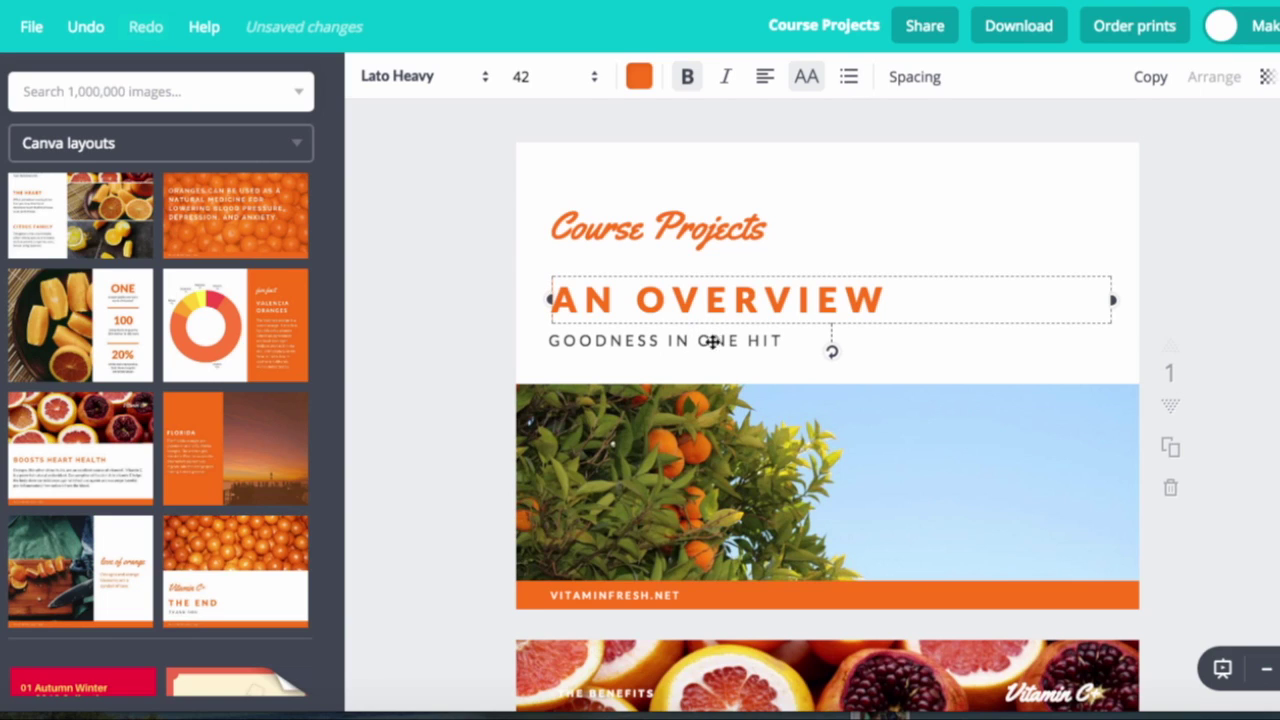
pyautogui.click(697, 363)
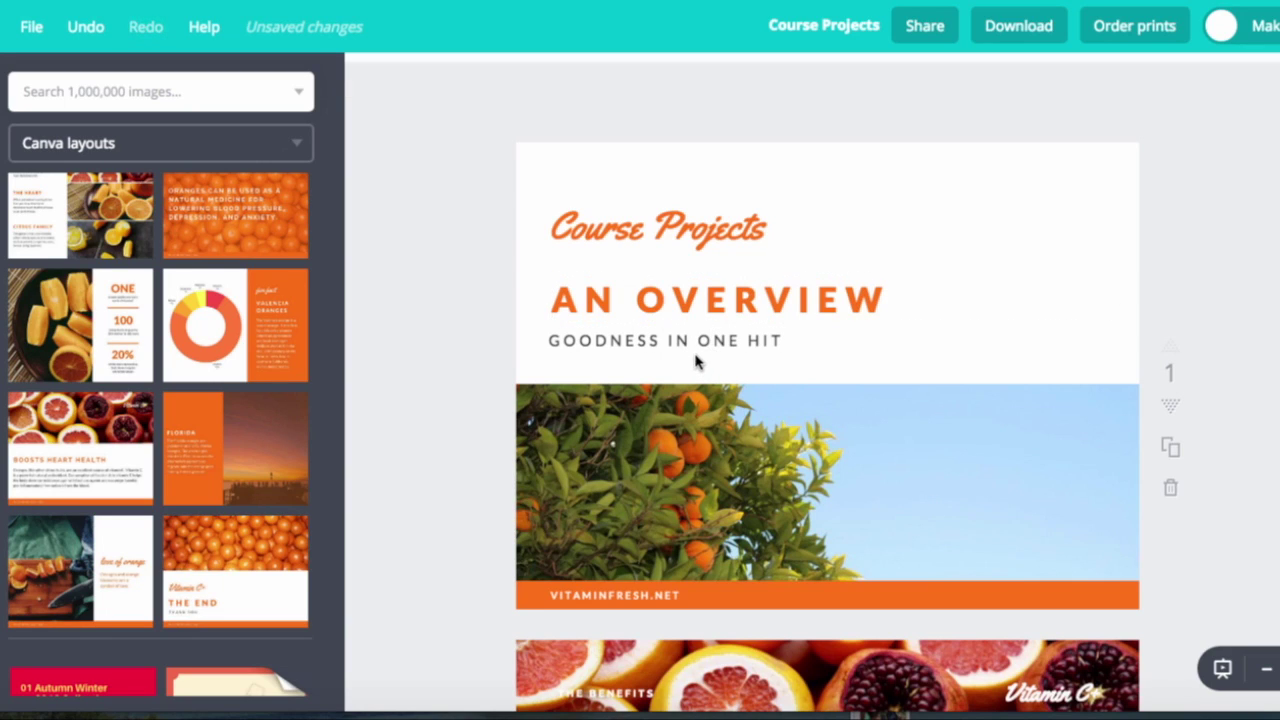
pyautogui.click(757, 338)
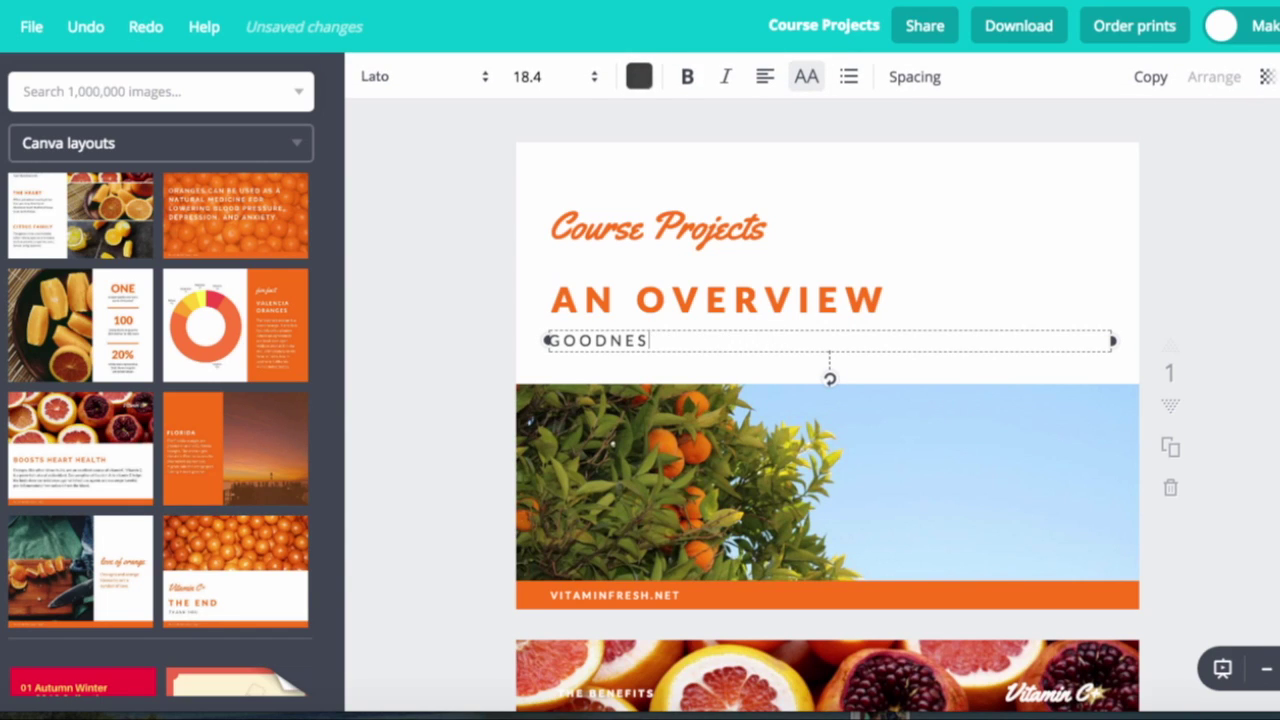
pyautogui.press('BackSpace')
pyautogui.press('BackSpace')
pyautogui.press('BackSpace')
pyautogui.press('BackSpace')
pyautogui.press('BackSpace')
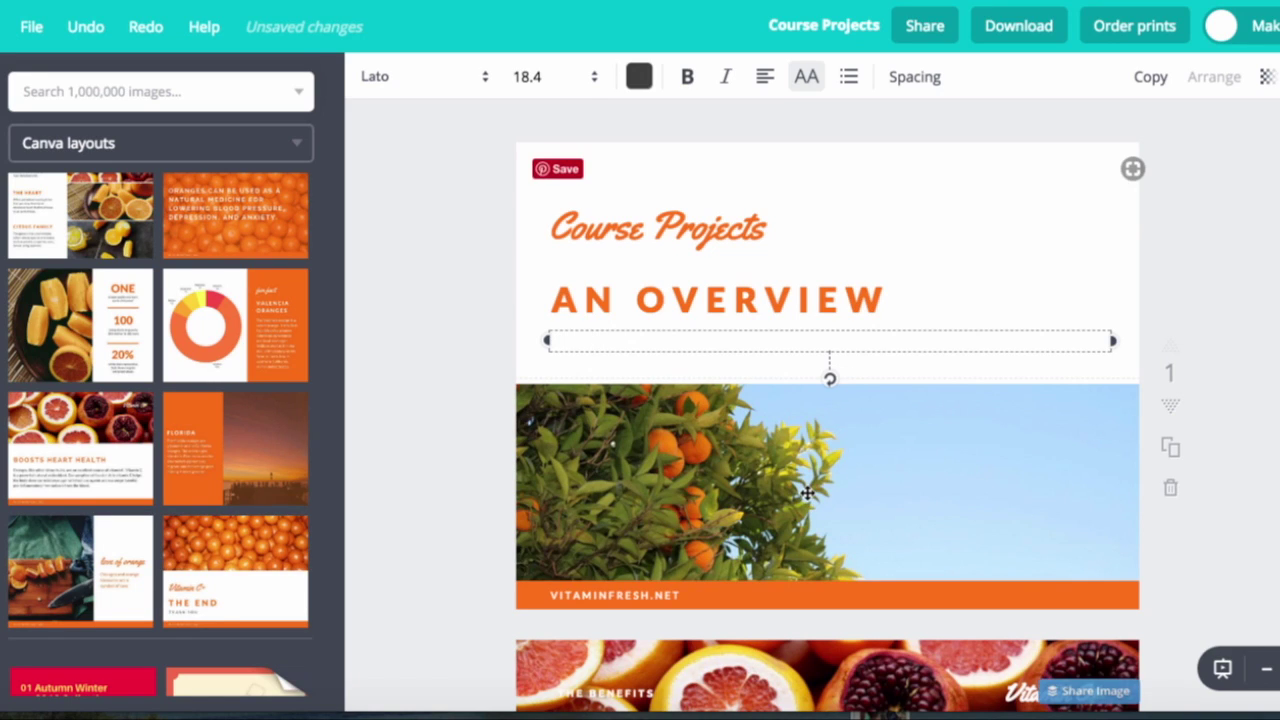
# Step: Delete the orange-tree photo on page 1 and the grapefruit photo on page 2
pyautogui.click(826, 469)
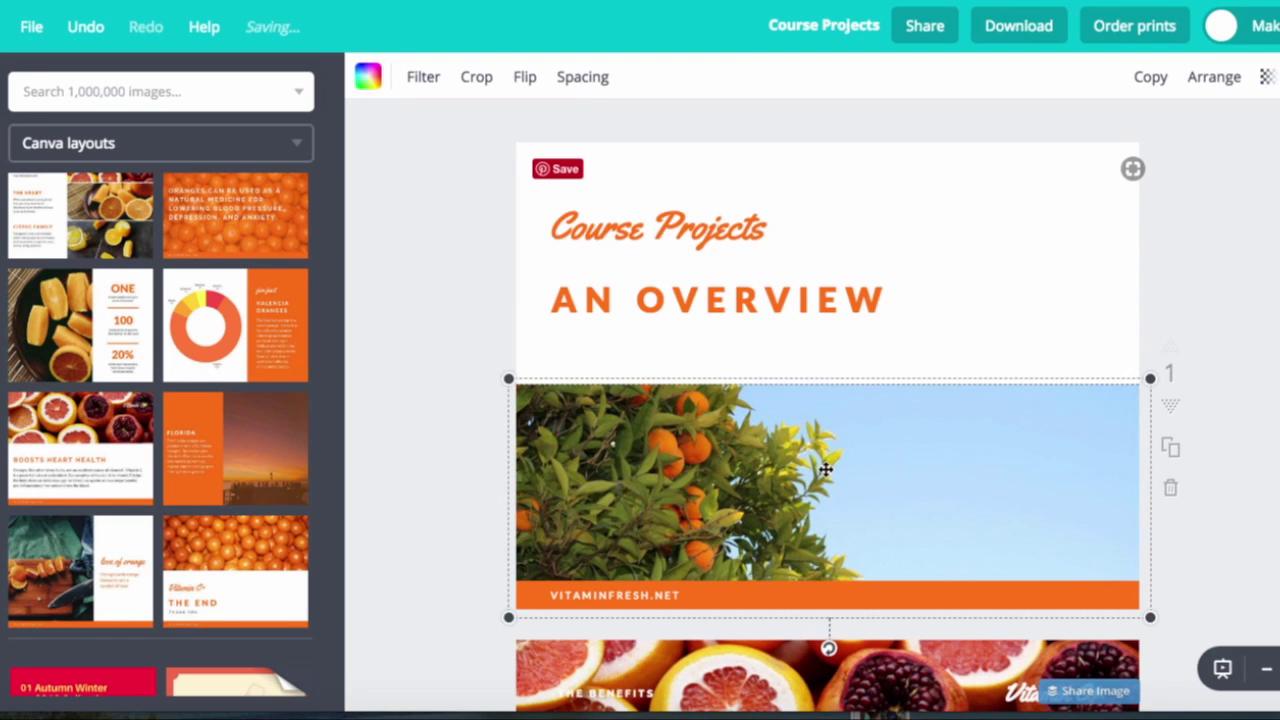
pyautogui.press('Delete')
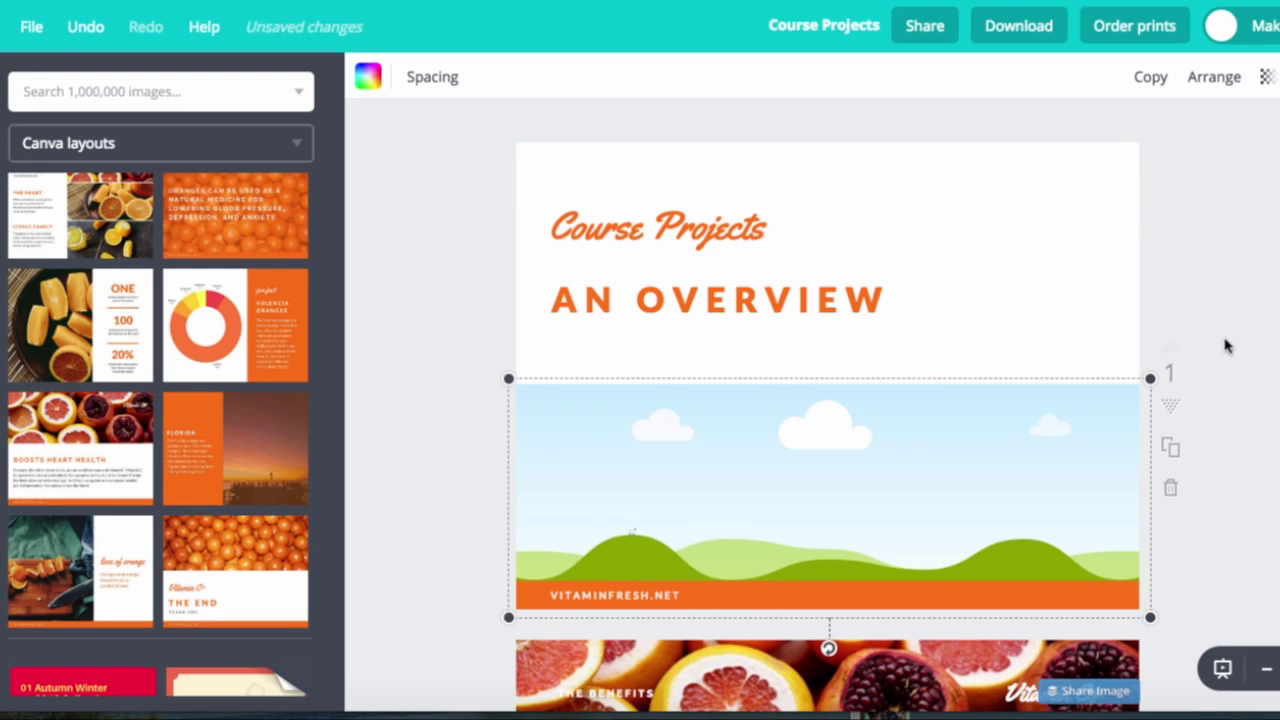
pyautogui.scroll(-3, 1204, 401)
pyautogui.scroll(-2, 1204, 401)
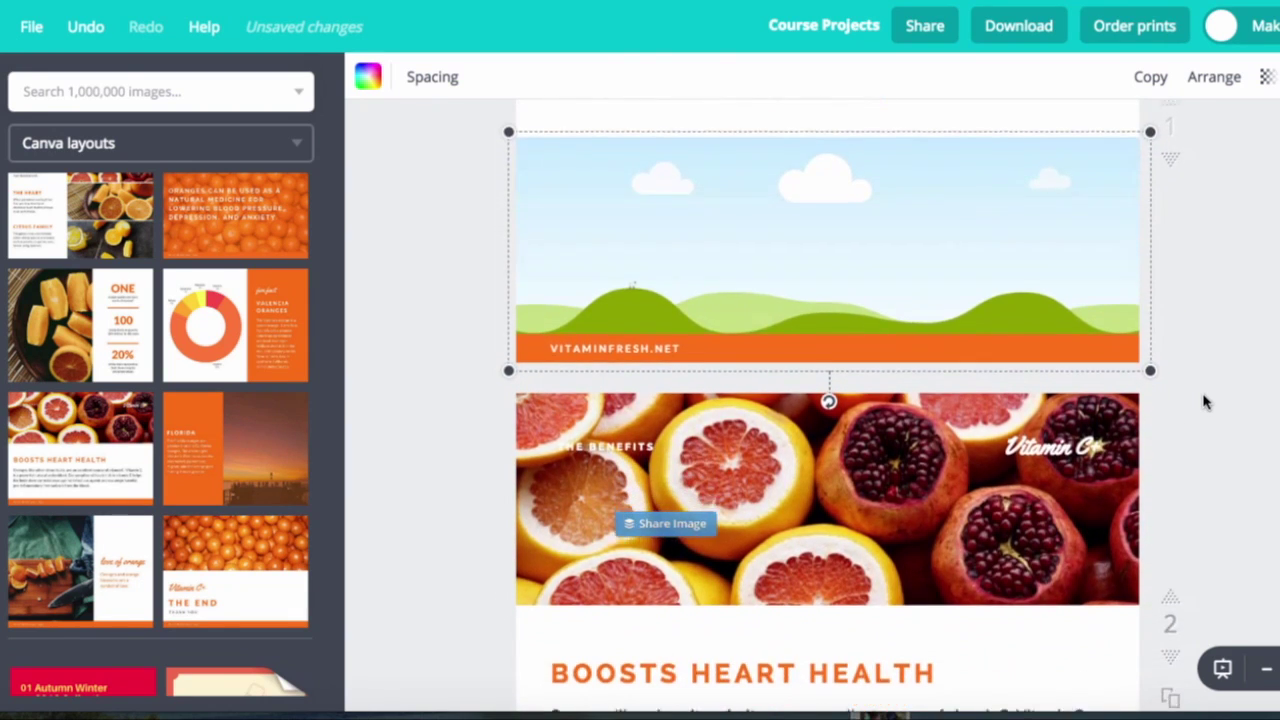
pyautogui.click(895, 349)
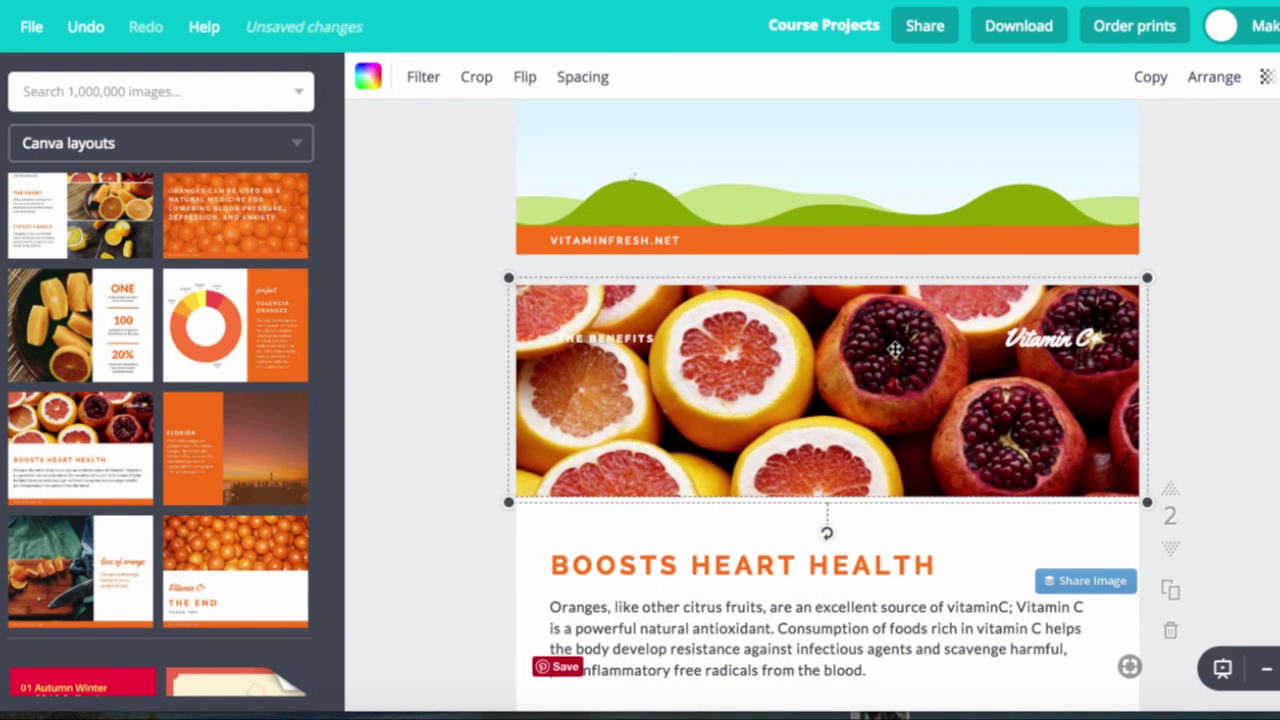
pyautogui.press('Delete')
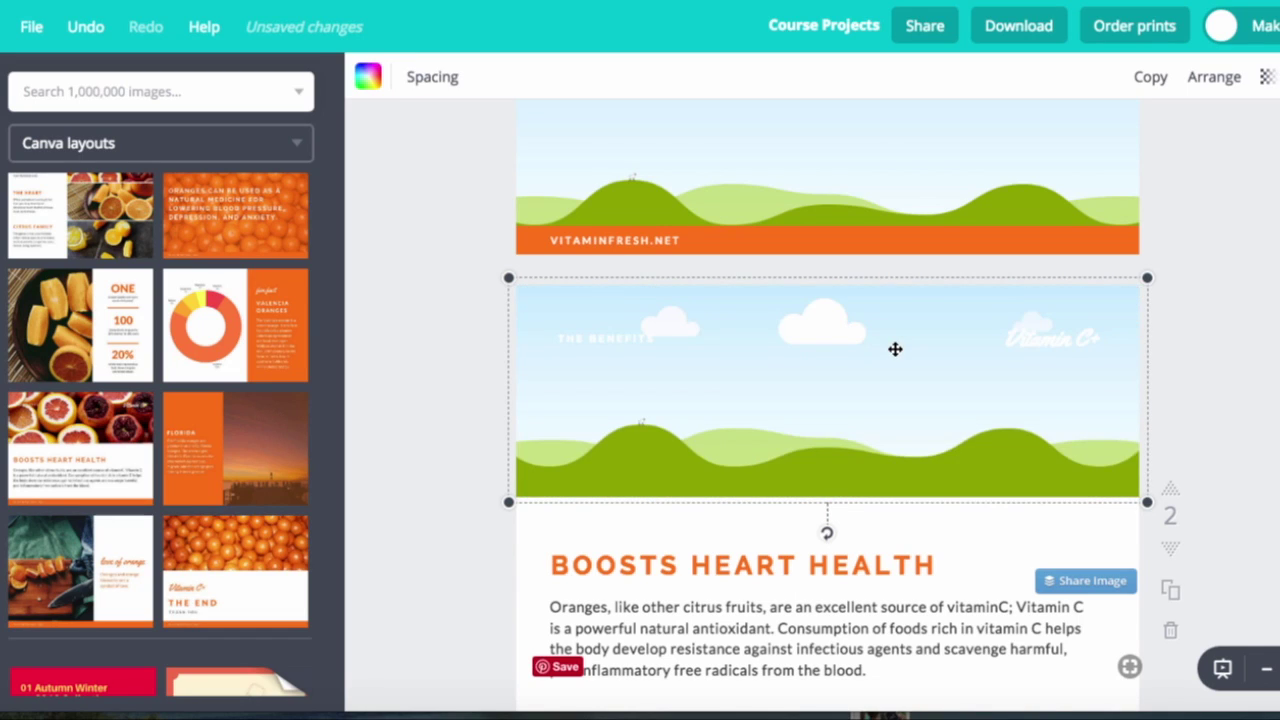
pyautogui.scroll(-1, 895, 349)
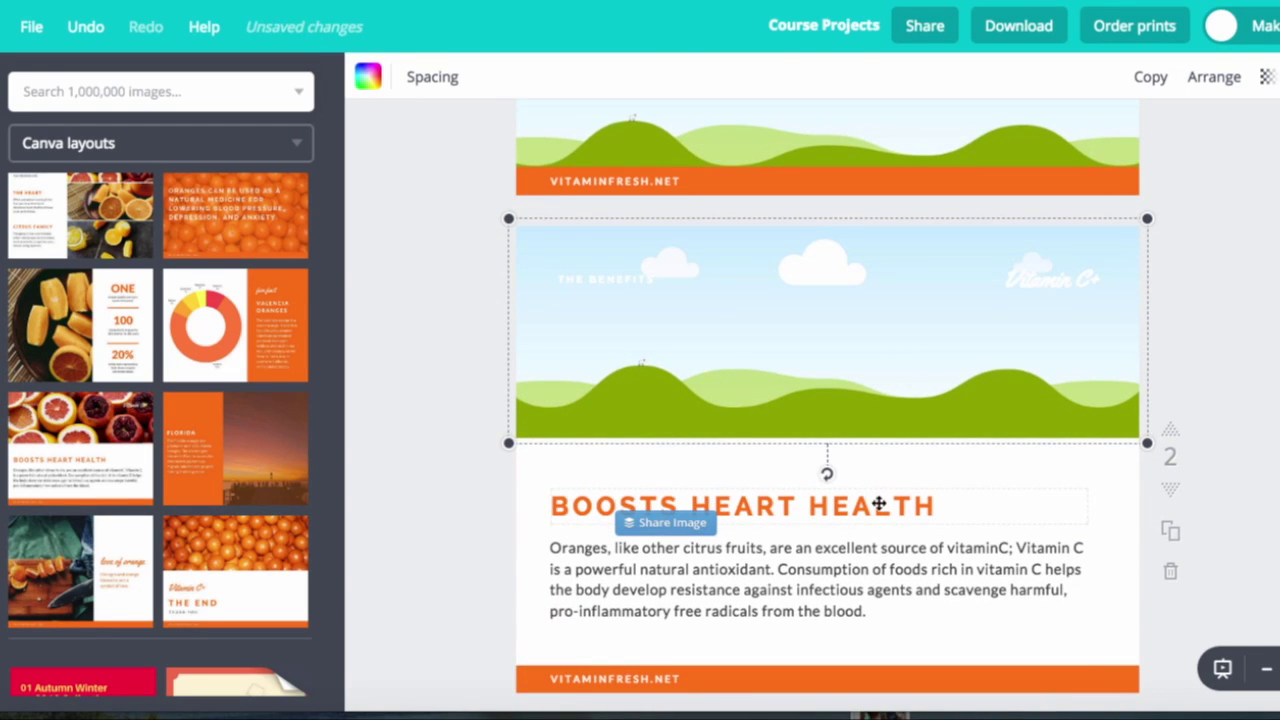
# Step: Change page 2's BOOSTS HEART HEALTH heading to 'PROJECT ONE'
pyautogui.click(878, 505)
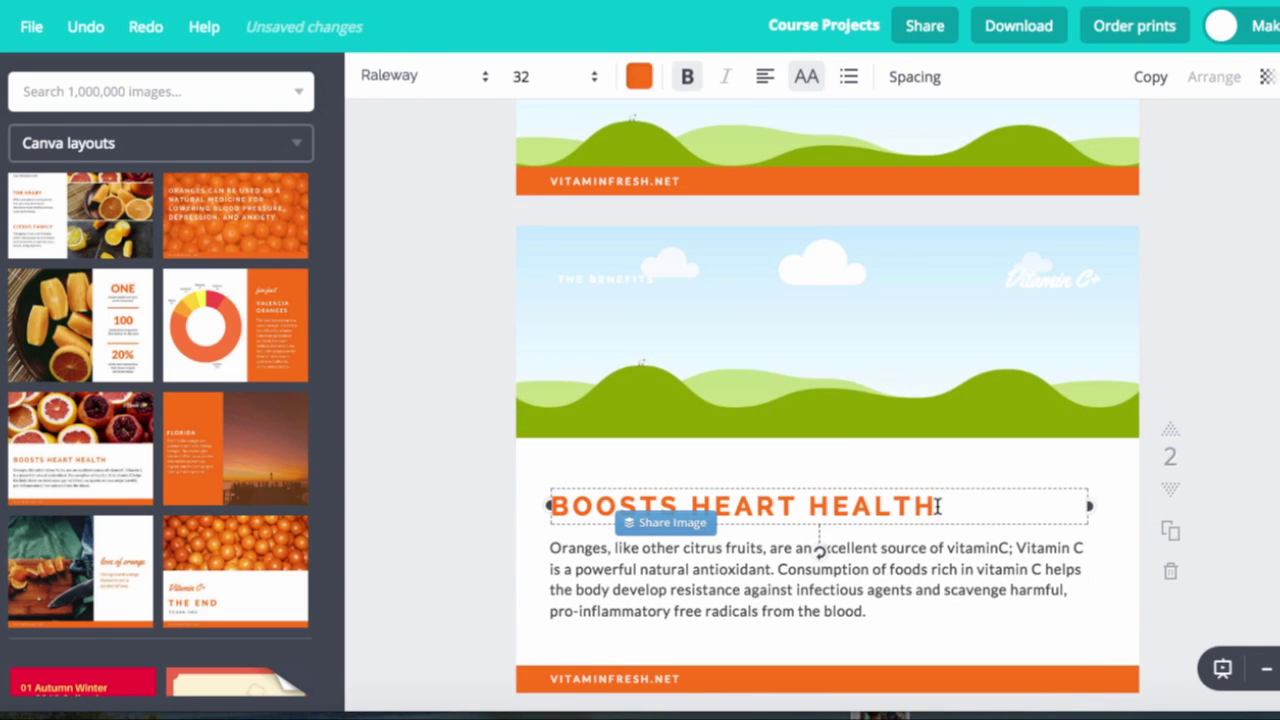
pyautogui.press('BackSpace')
pyautogui.press('BackSpace')
pyautogui.press('BackSpace')
pyautogui.press('BackSpace')
pyautogui.press('BackSpace')
pyautogui.press('BackSpace')
pyautogui.press('BackSpace')
pyautogui.press('BackSpace')
pyautogui.press('BackSpace')
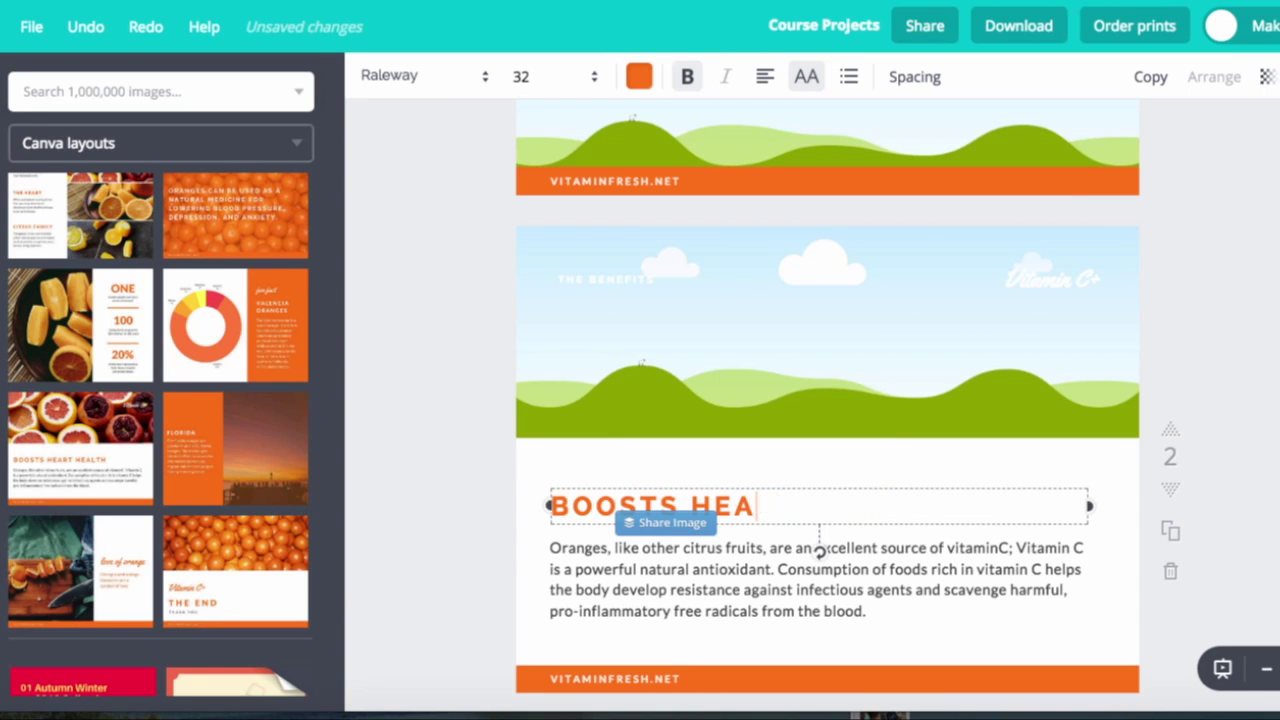
pyautogui.press('BackSpace')
pyautogui.press('BackSpace')
pyautogui.press('BackSpace')
pyautogui.press('BackSpace')
pyautogui.press('BackSpace')
pyautogui.press('BackSpace')
pyautogui.press('BackSpace')
pyautogui.press('BackSpace')
pyautogui.press('BackSpace')
pyautogui.press('BackSpace')
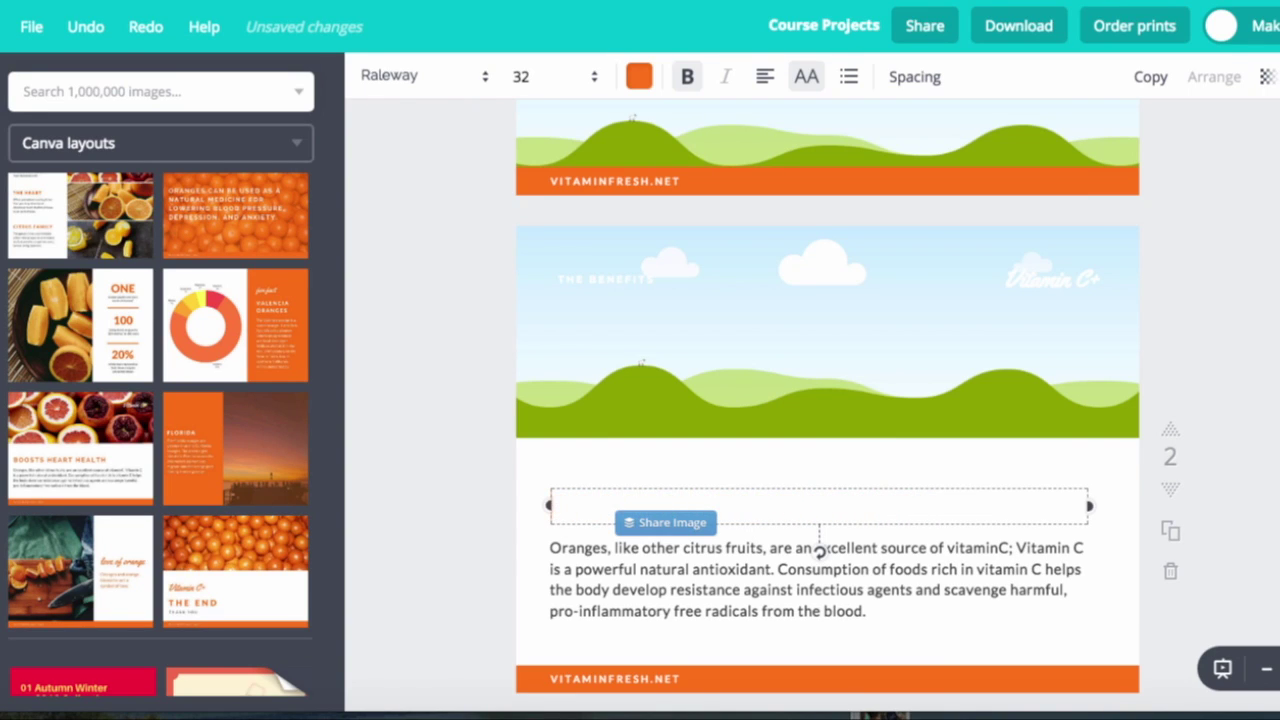
pyautogui.write('PROJEC')
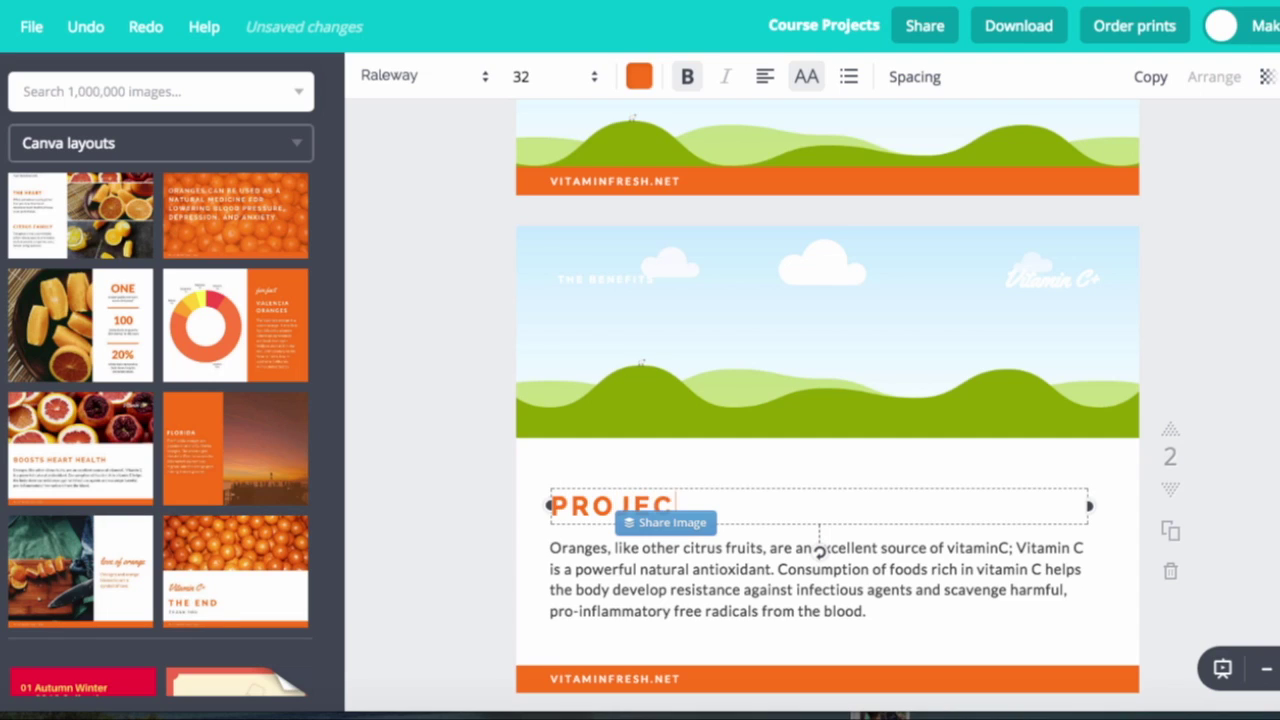
pyautogui.write('T ONE')
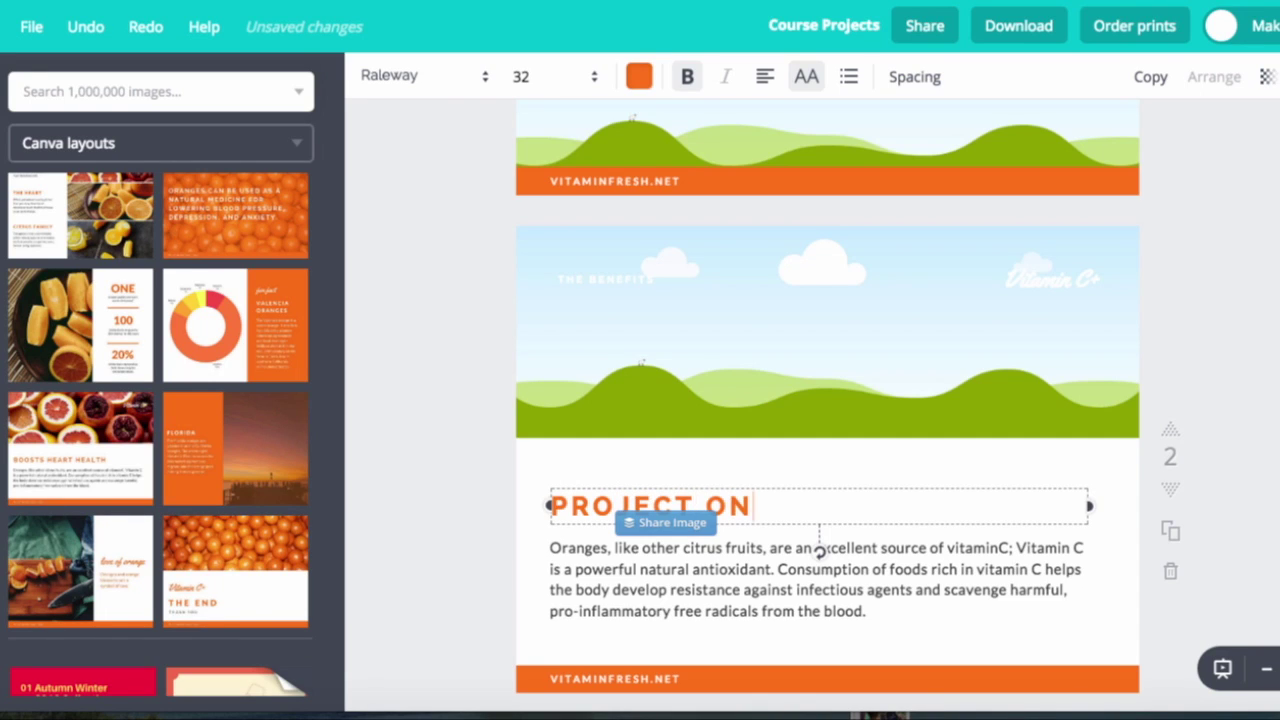
pyautogui.click(862, 591)
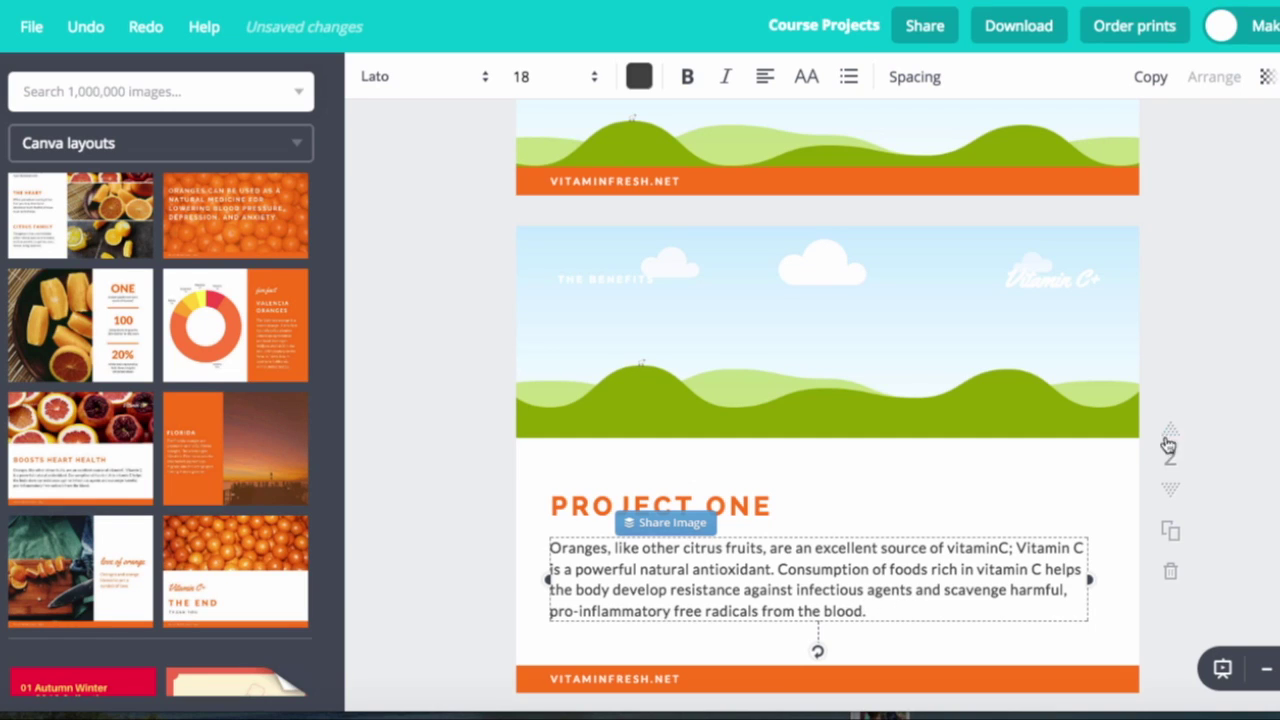
# Step: Replace the vitamin C paragraph with the placeholder text 'xxx'
pyautogui.moveTo(903, 603); pyautogui.dragTo(541, 540)
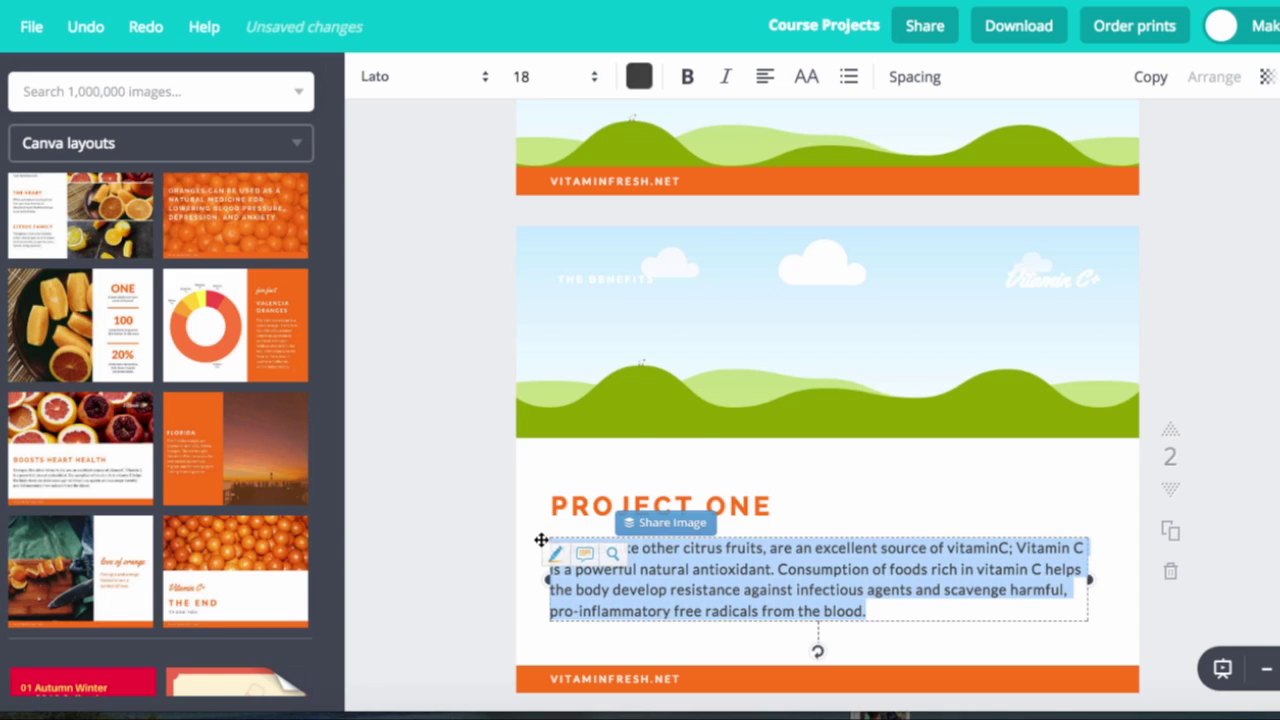
pyautogui.press('BackSpace')
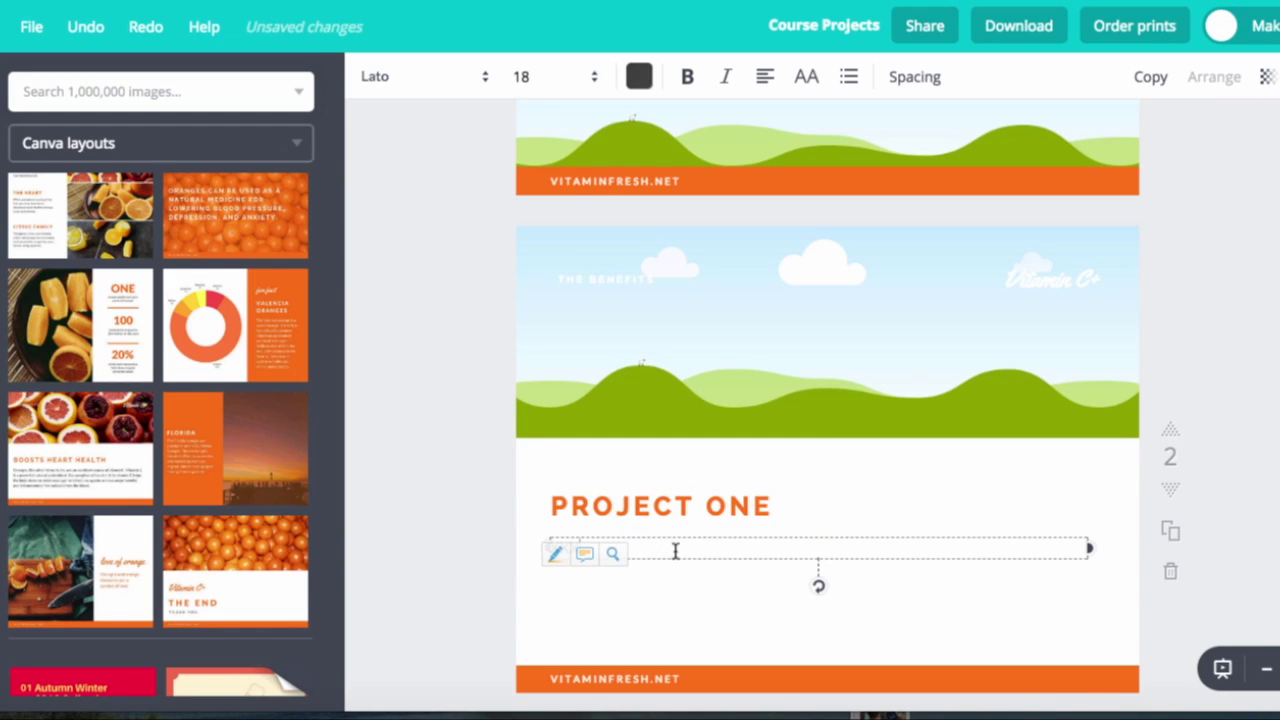
pyautogui.write('xxx')
pyautogui.click(938, 634)
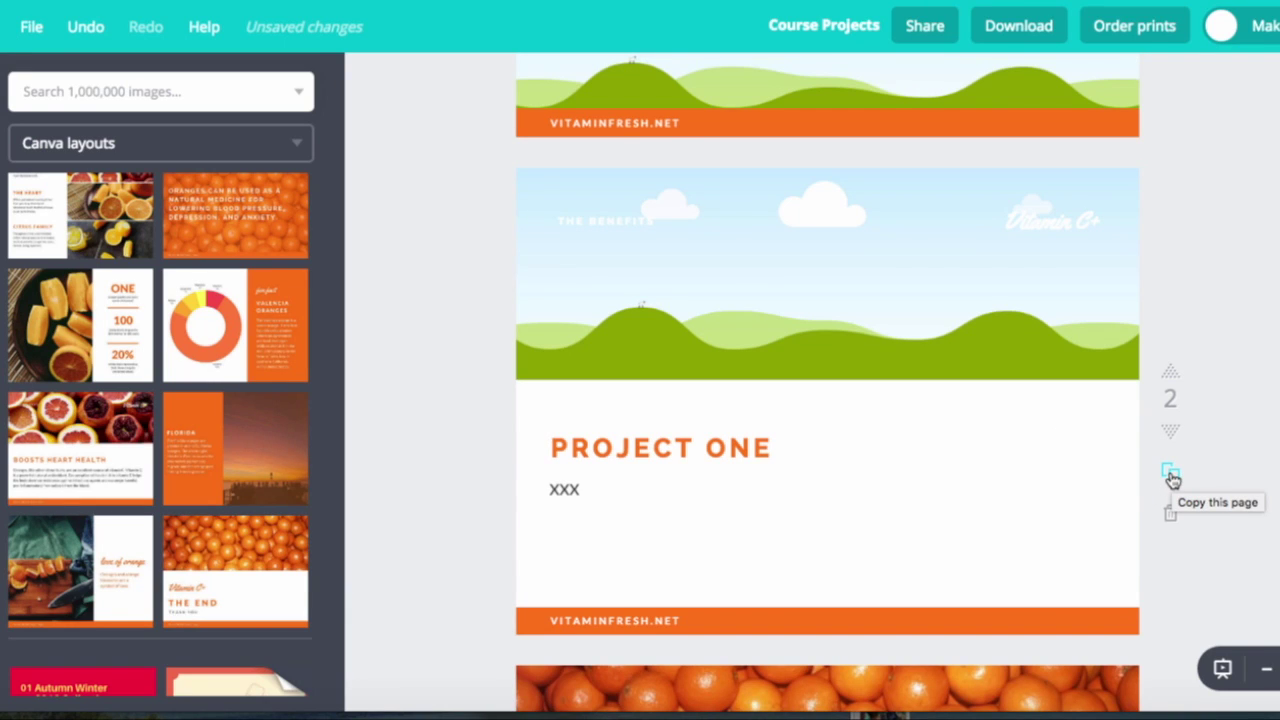
# Step: Duplicate the PROJECT ONE page three times so pages 2 through 5 match
pyautogui.click(1170, 476)
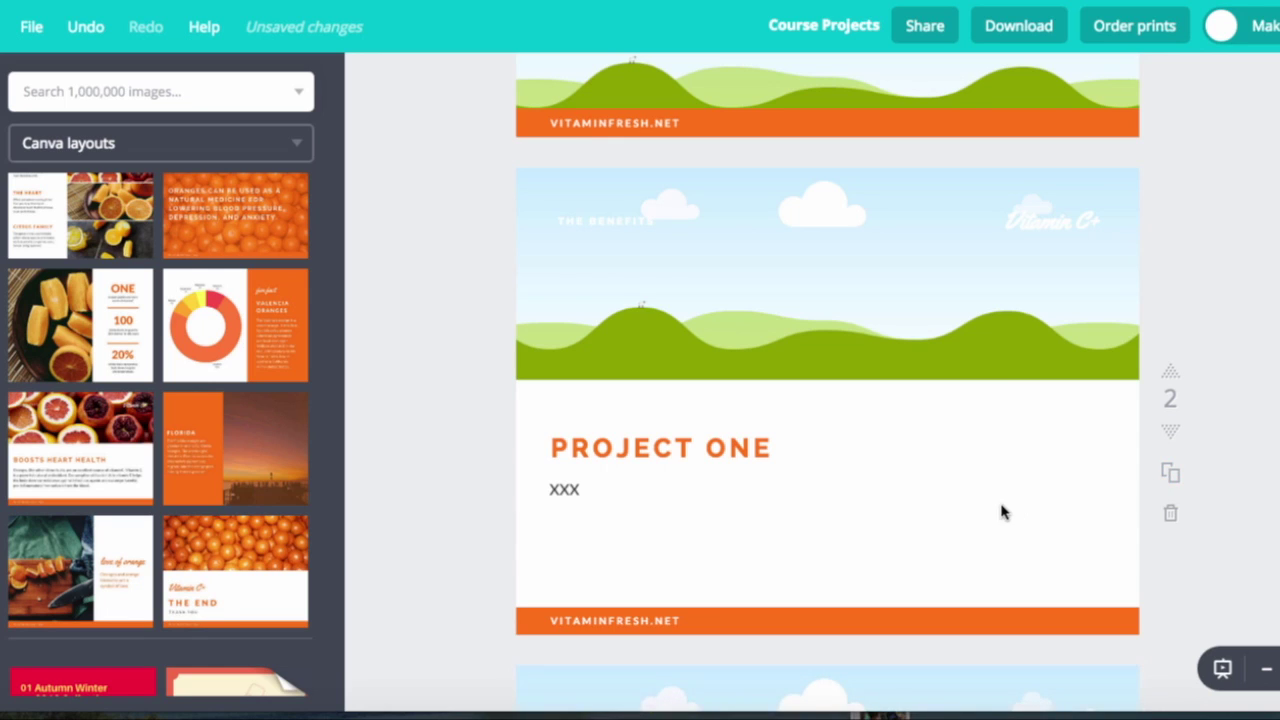
pyautogui.scroll(-2, 1000, 512)
pyautogui.scroll(-3, 1000, 512)
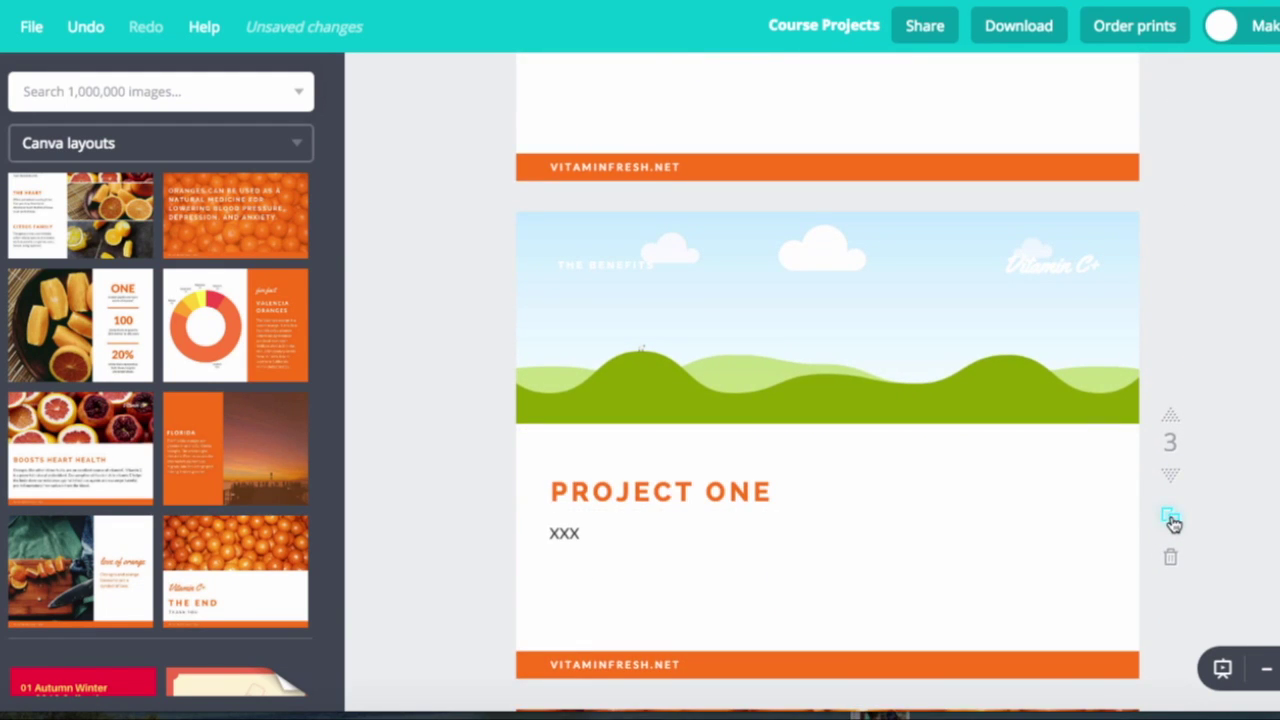
pyautogui.click(1171, 517)
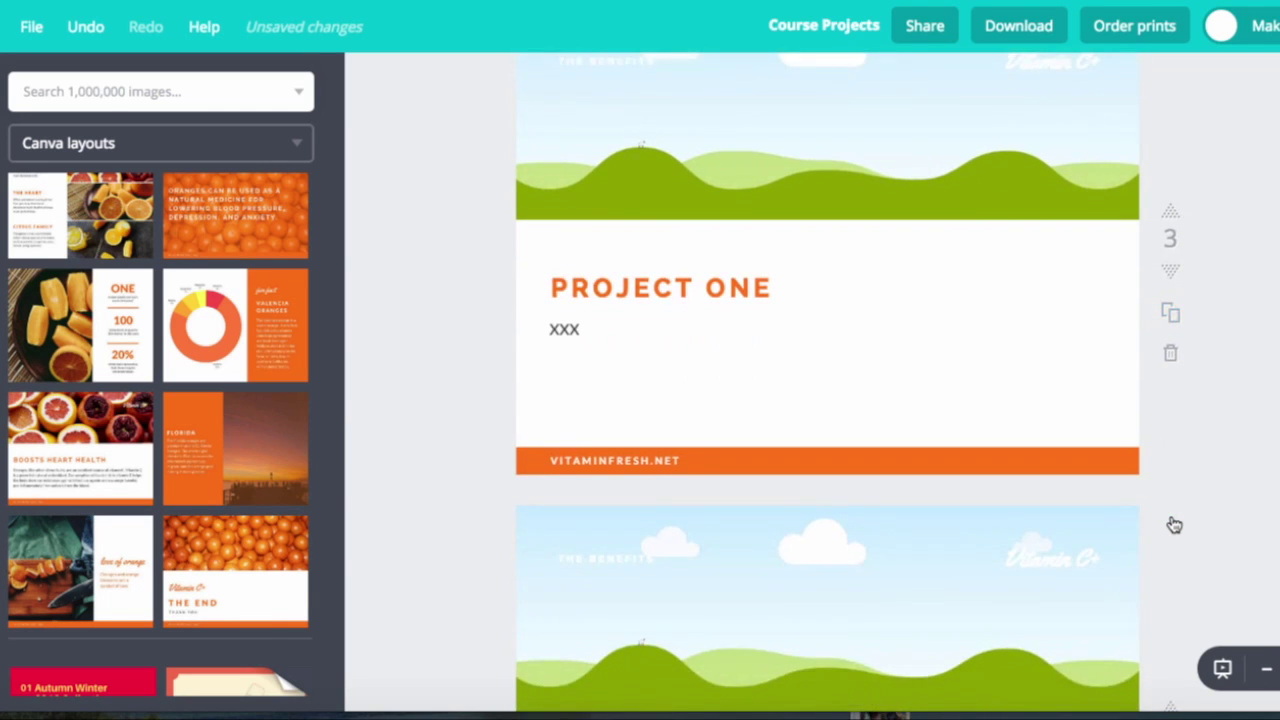
pyautogui.scroll(5, 1173, 524)
pyautogui.scroll(5, 1173, 524)
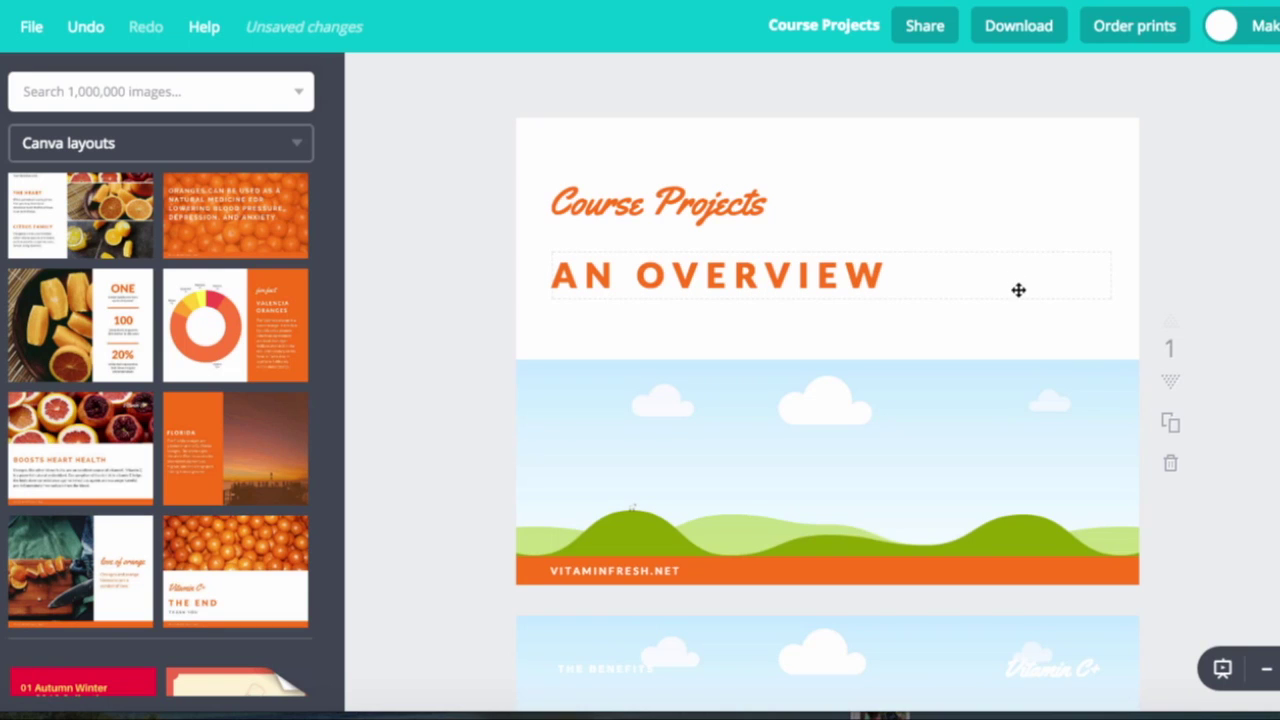
pyautogui.scroll(-5, 1017, 289)
pyautogui.scroll(-8, 1017, 293)
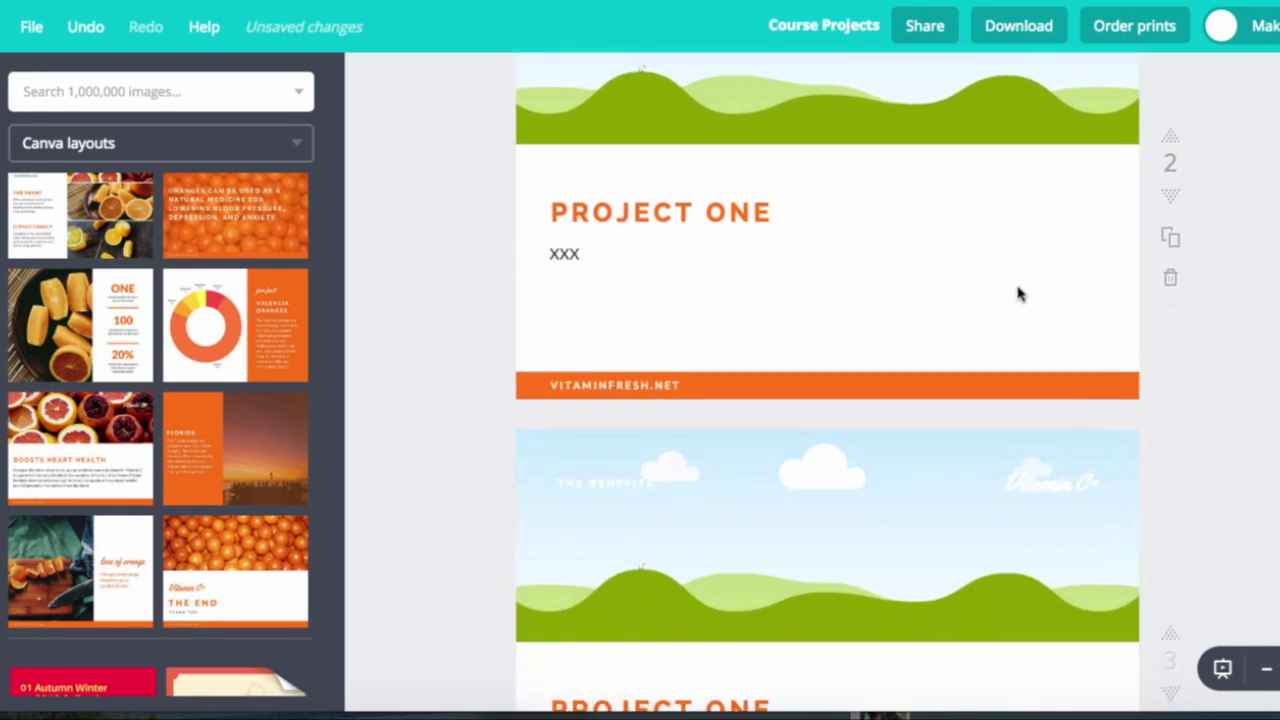
pyautogui.scroll(-3, 1017, 288)
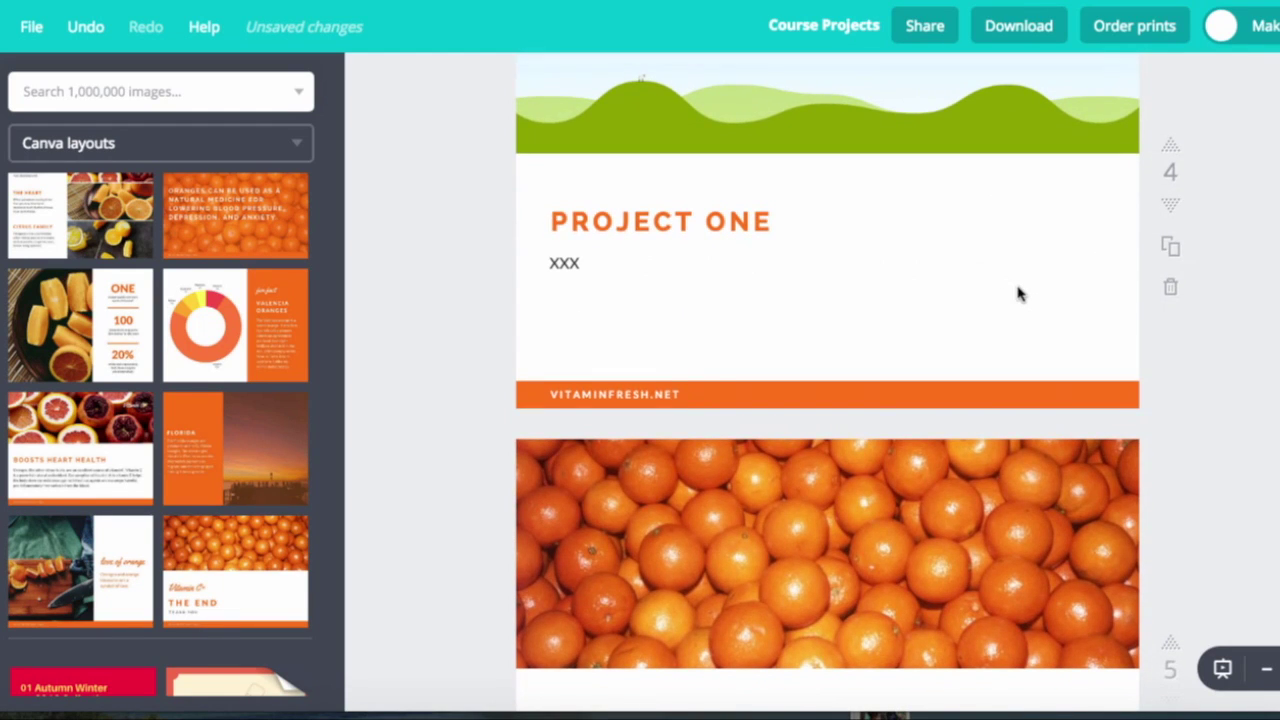
pyautogui.click(1170, 254)
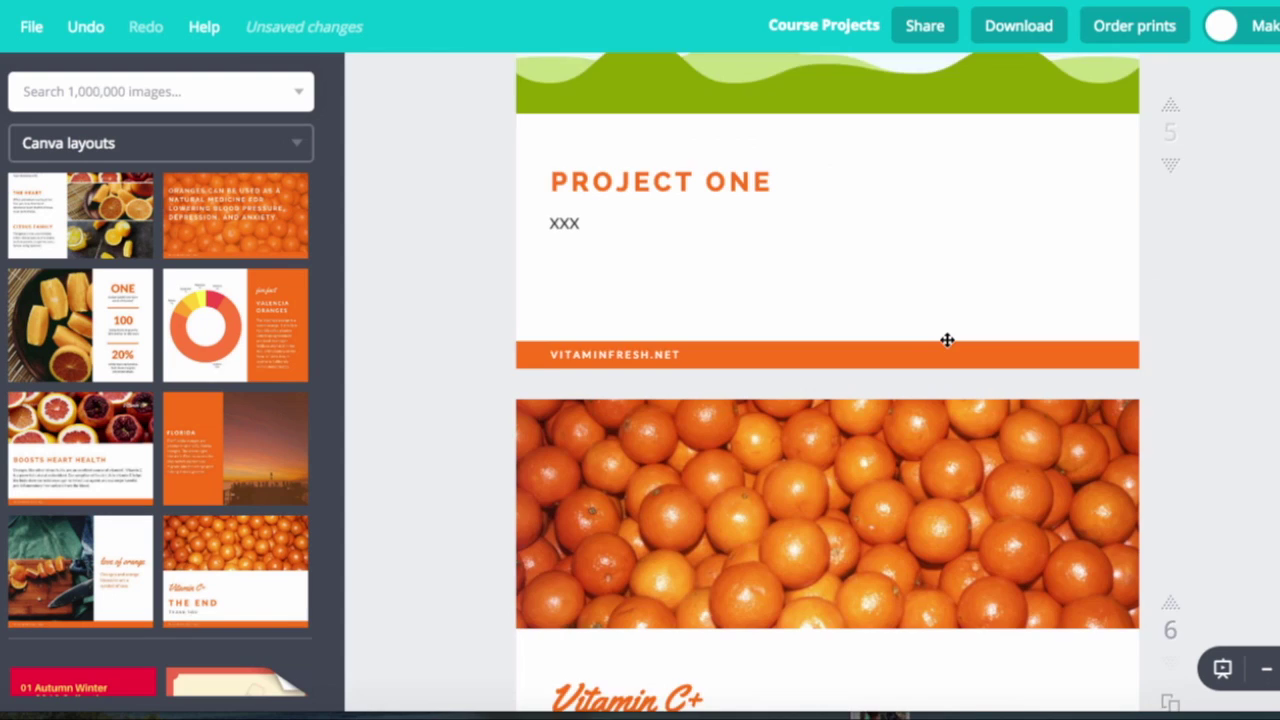
pyautogui.scroll(-2, 947, 340)
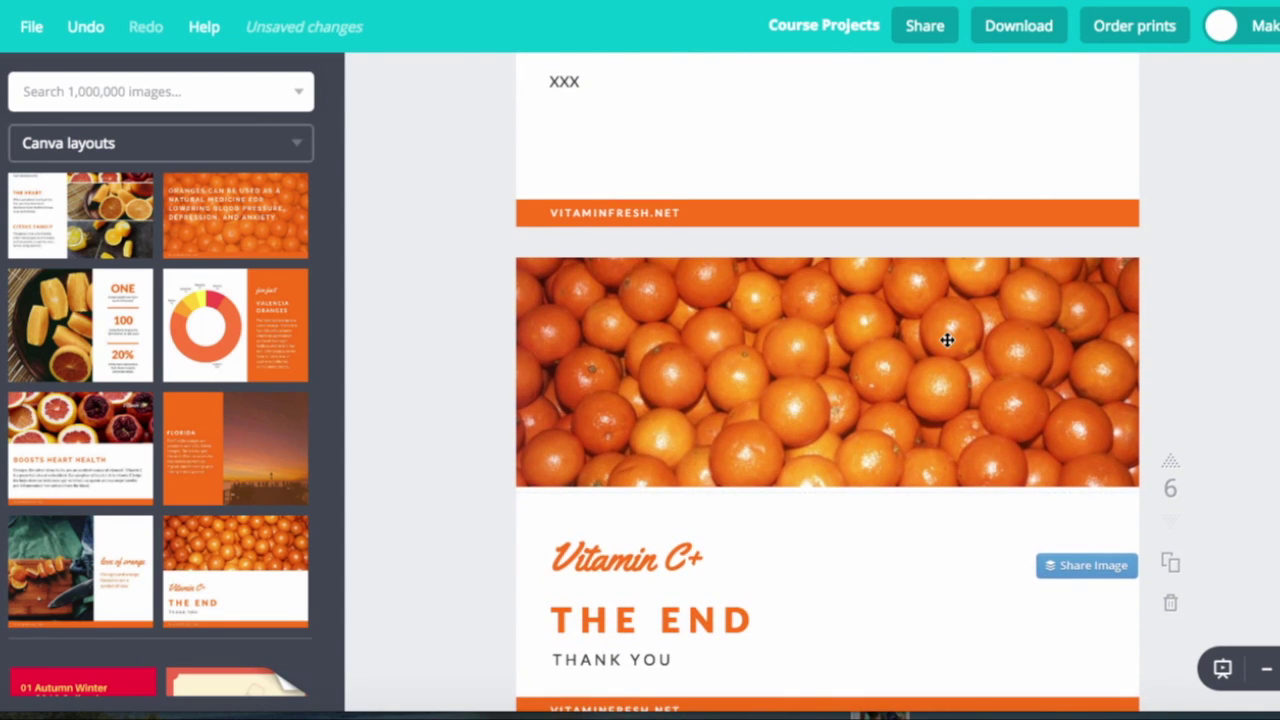
# Step: Remove the oranges photo and the Vitamin C+ text from the closing page
pyautogui.click(947, 340)
pyautogui.press('Delete')
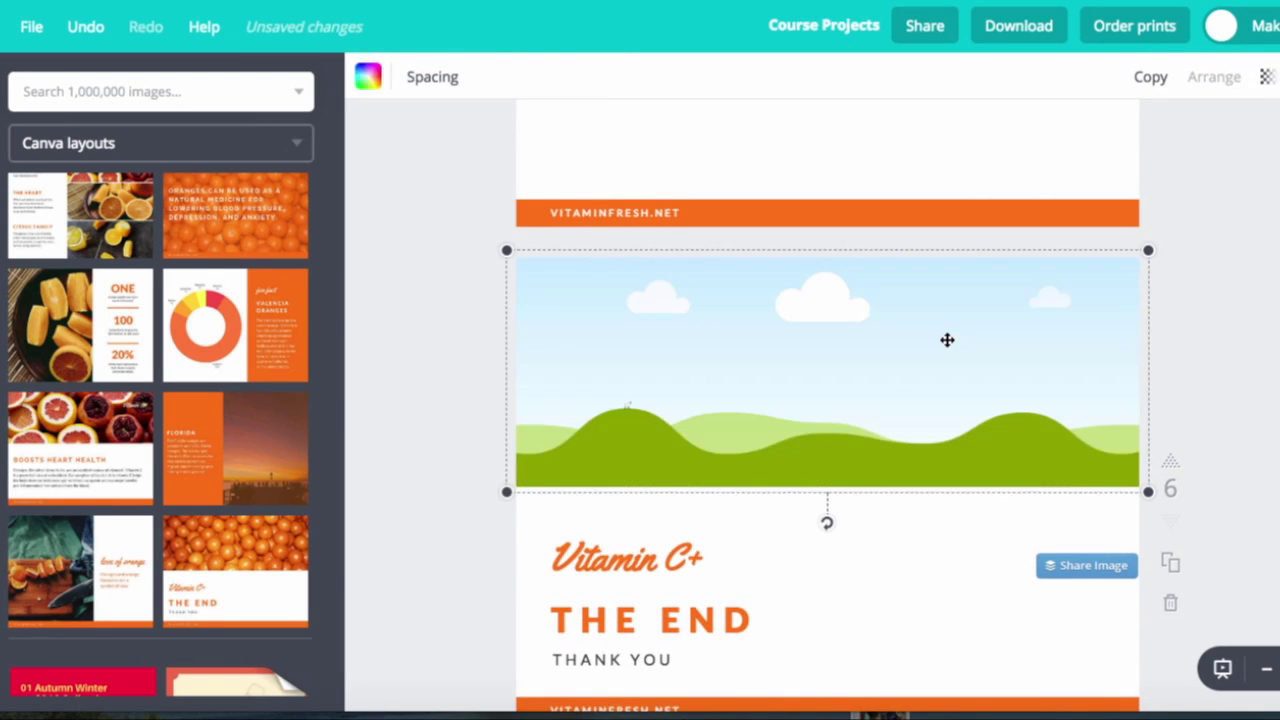
pyautogui.click(674, 557)
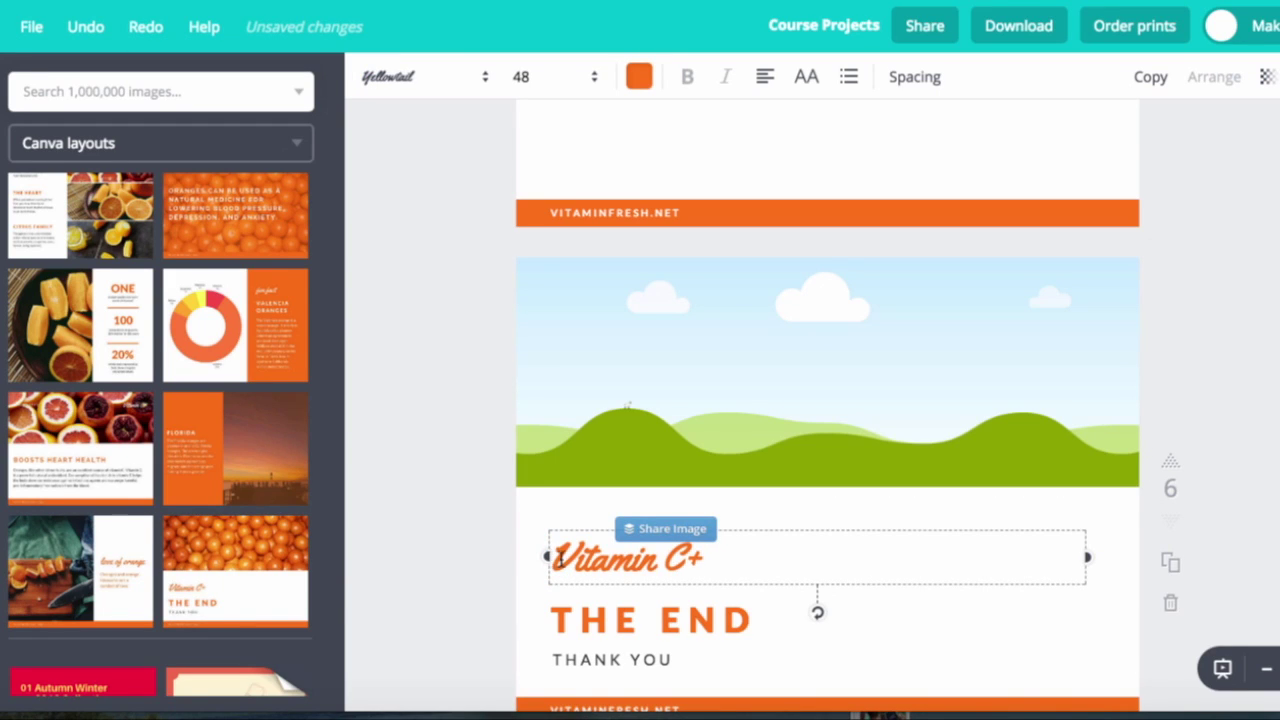
pyautogui.press('BackSpace')
pyautogui.press('BackSpace')
pyautogui.press('BackSpace')
pyautogui.press('BackSpace')
pyautogui.press('BackSpace')
pyautogui.press('BackSpace')
pyautogui.press('BackSpace')
pyautogui.press('BackSpace')
pyautogui.press('BackSpace')
pyautogui.press('BackSpace')
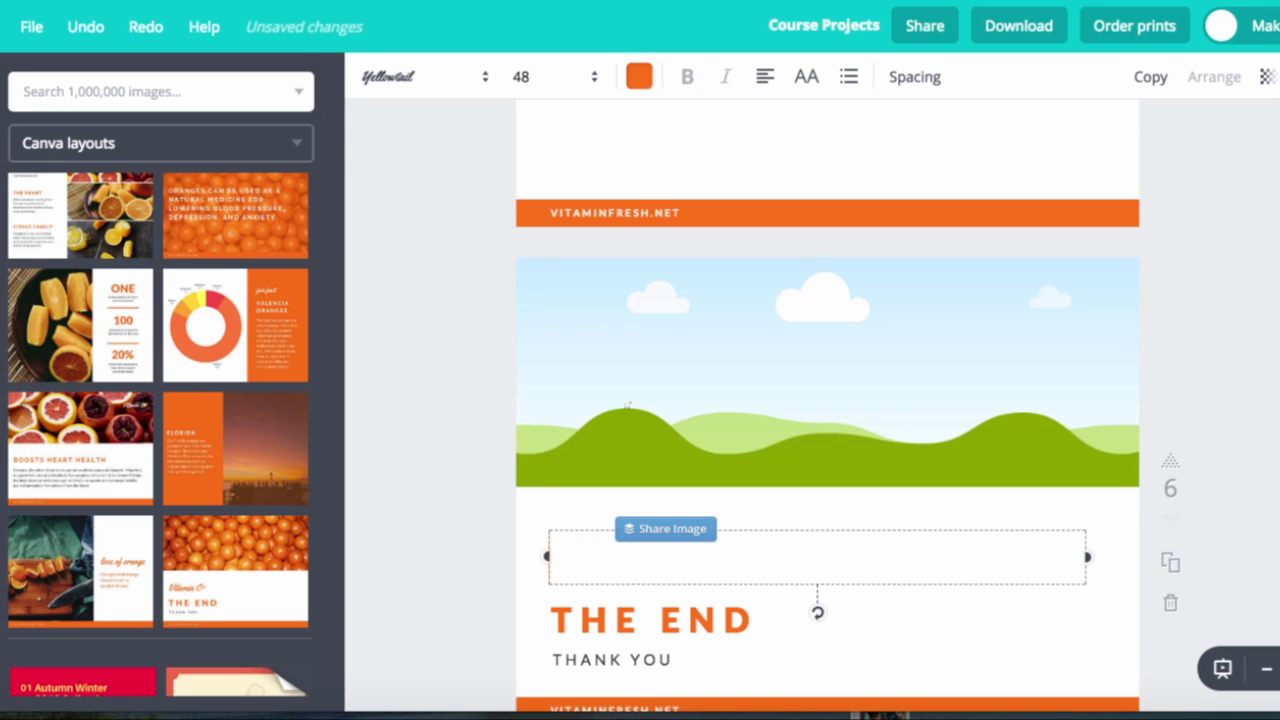
# Step: Delete the orange footer bar below the website text on the last slide
pyautogui.scroll(-1, 706, 562)
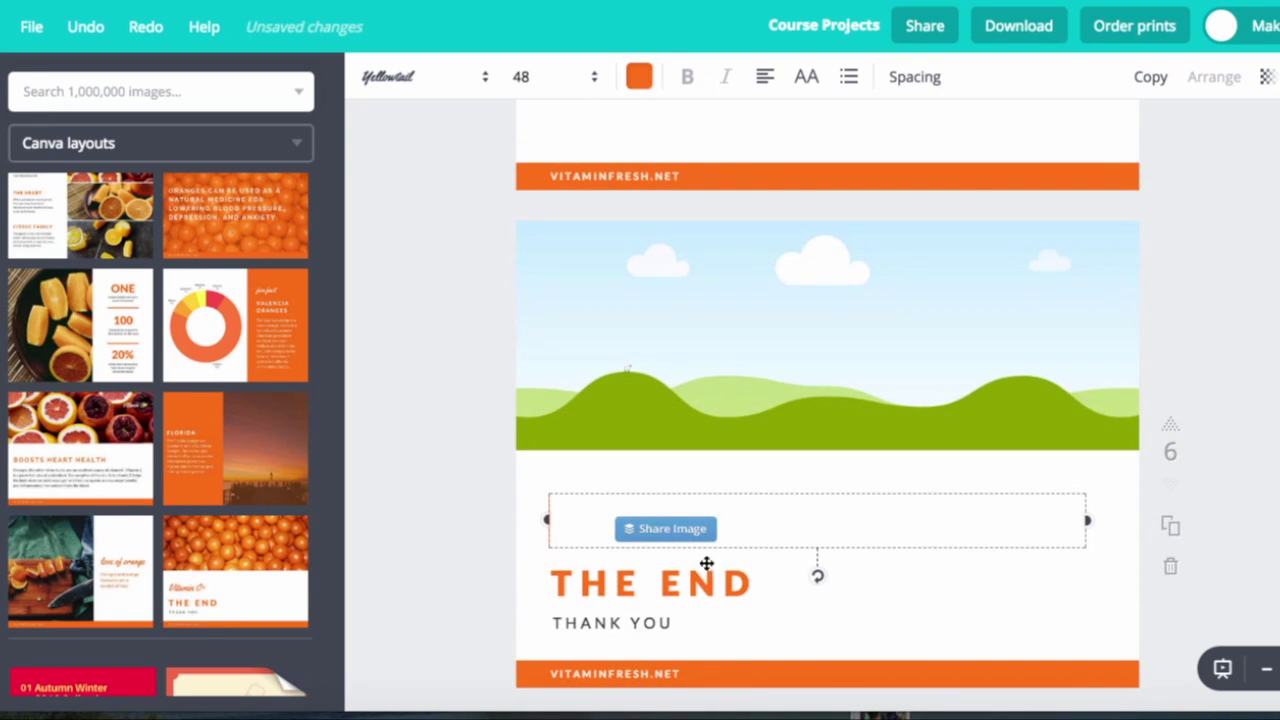
pyautogui.click(680, 674)
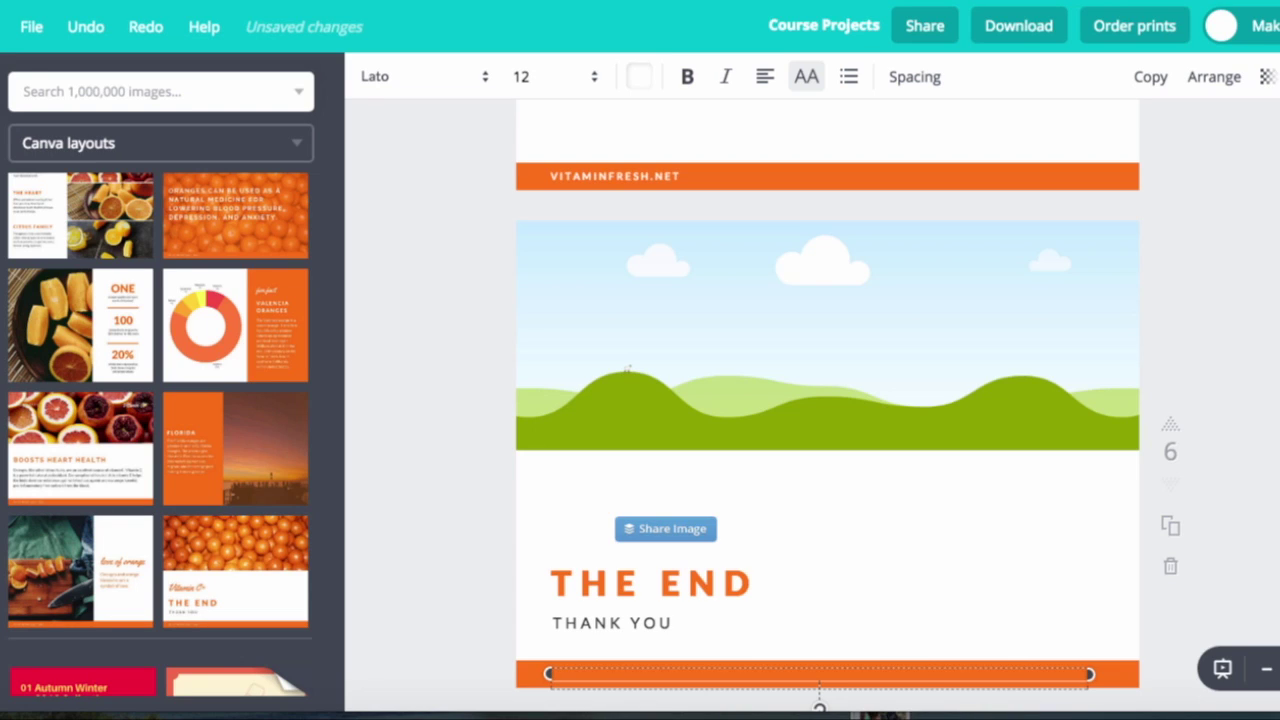
pyautogui.click(521, 678)
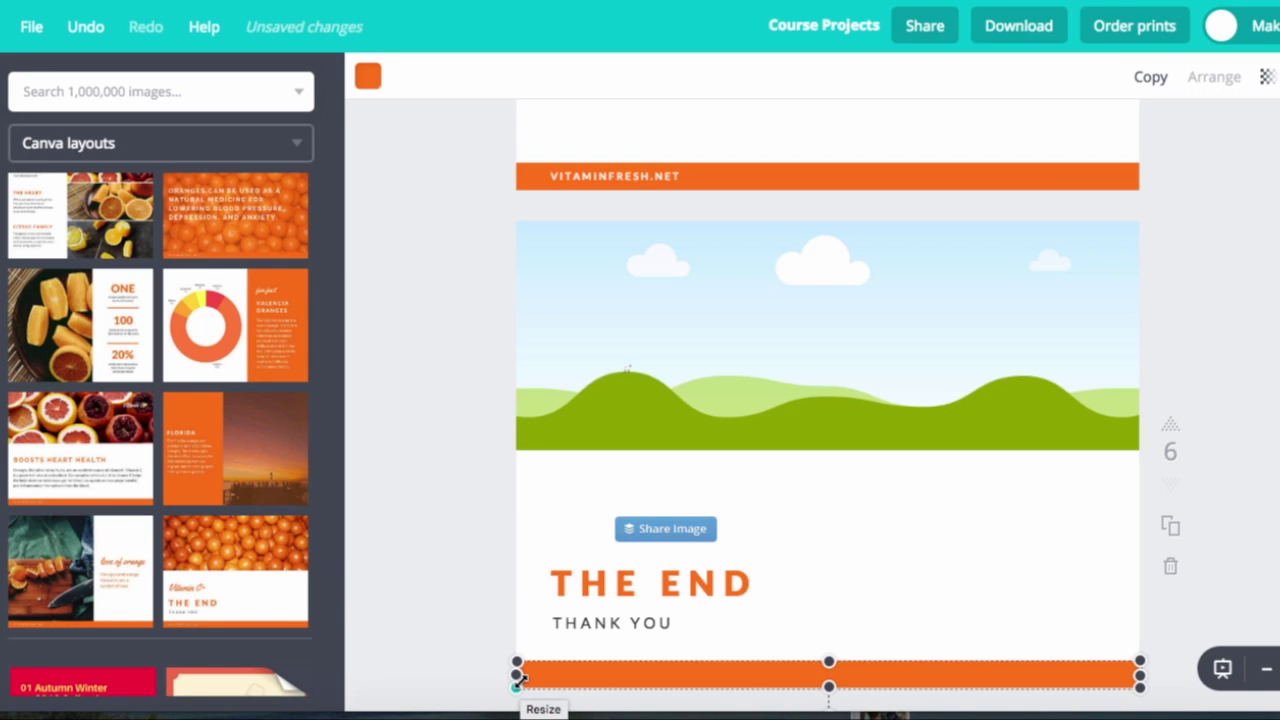
pyautogui.press('Delete')
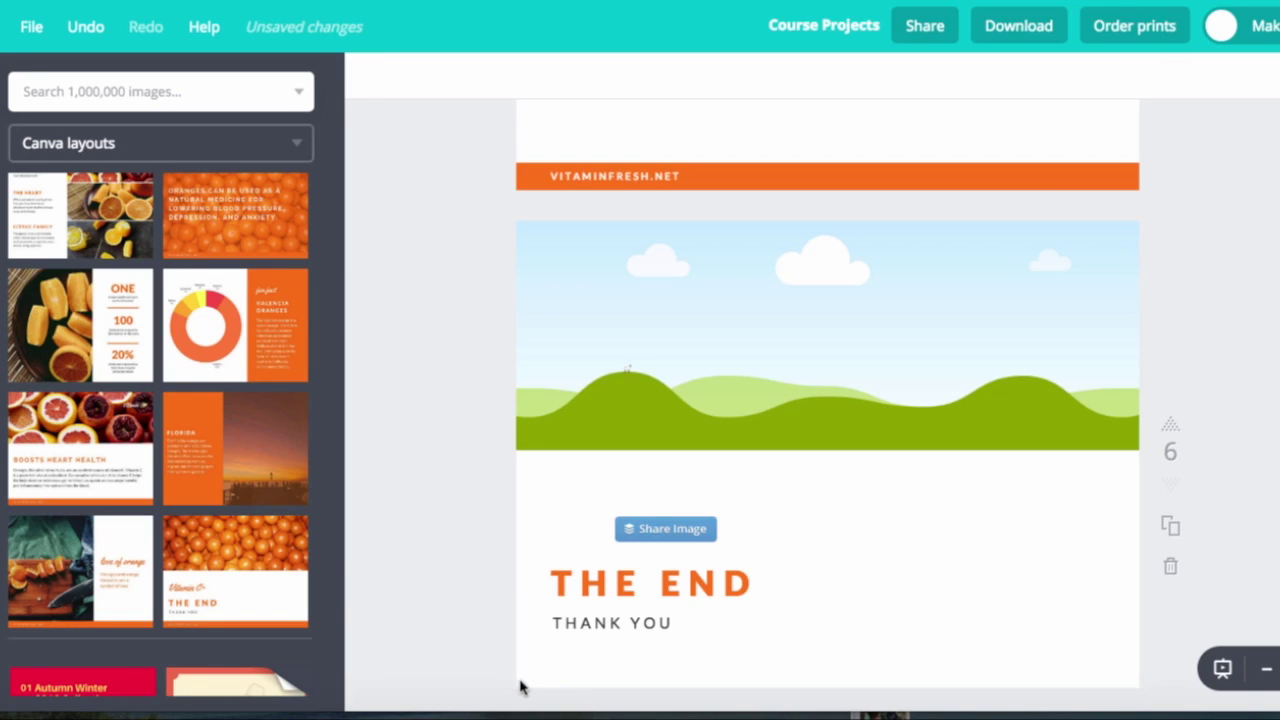
pyautogui.scroll(15, 780, 346)
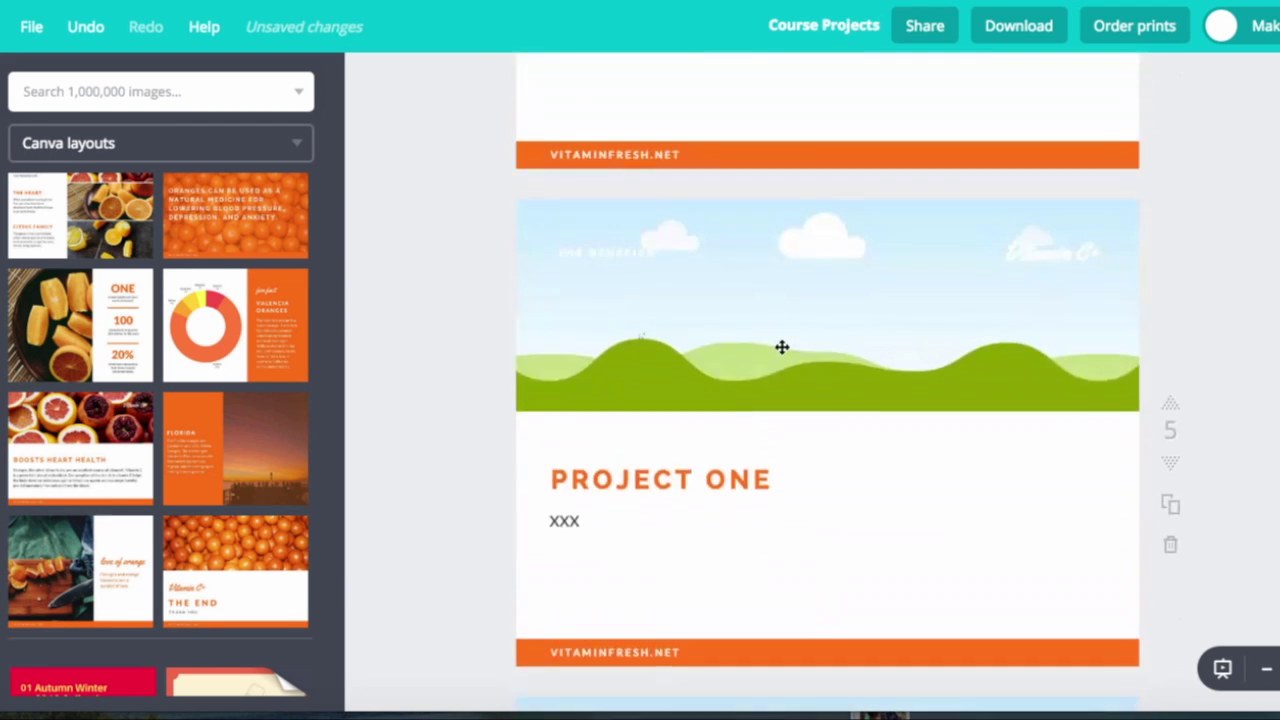
pyautogui.scroll(10, 780, 352)
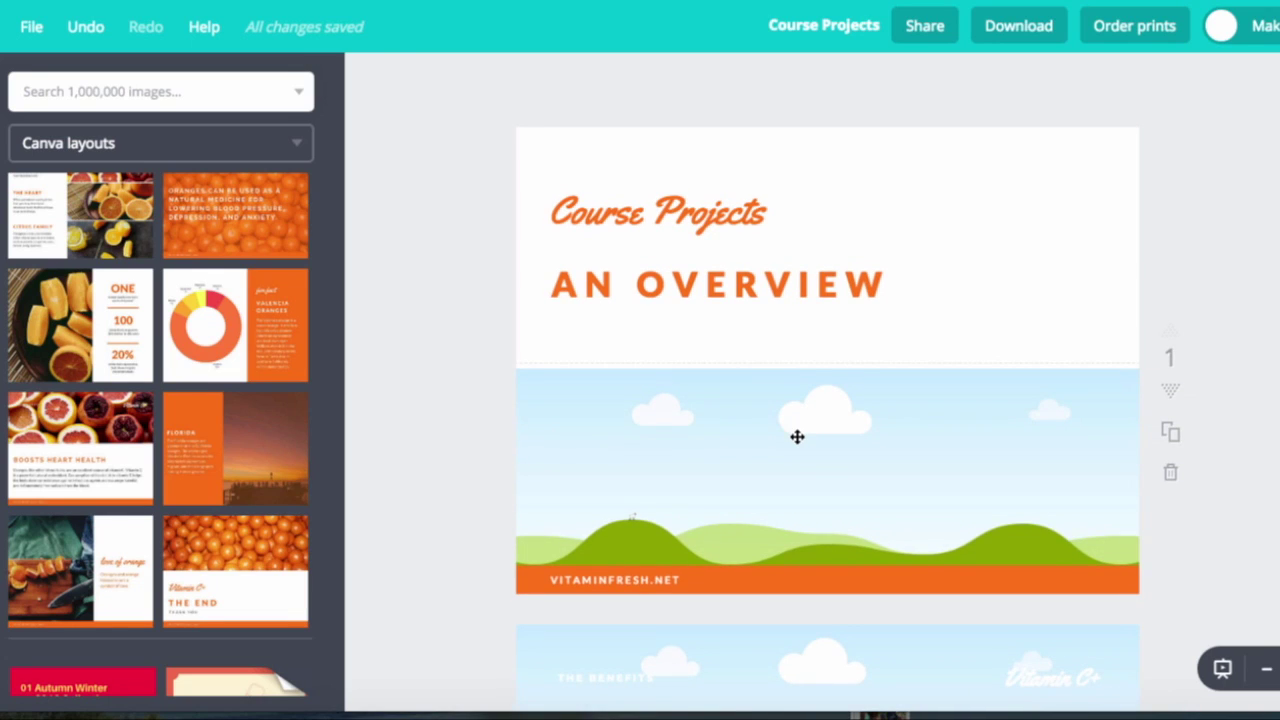
# Step: Select slide 1's landscape image, show the Uploads collection, and start an upload from the computer
pyautogui.click(791, 435)
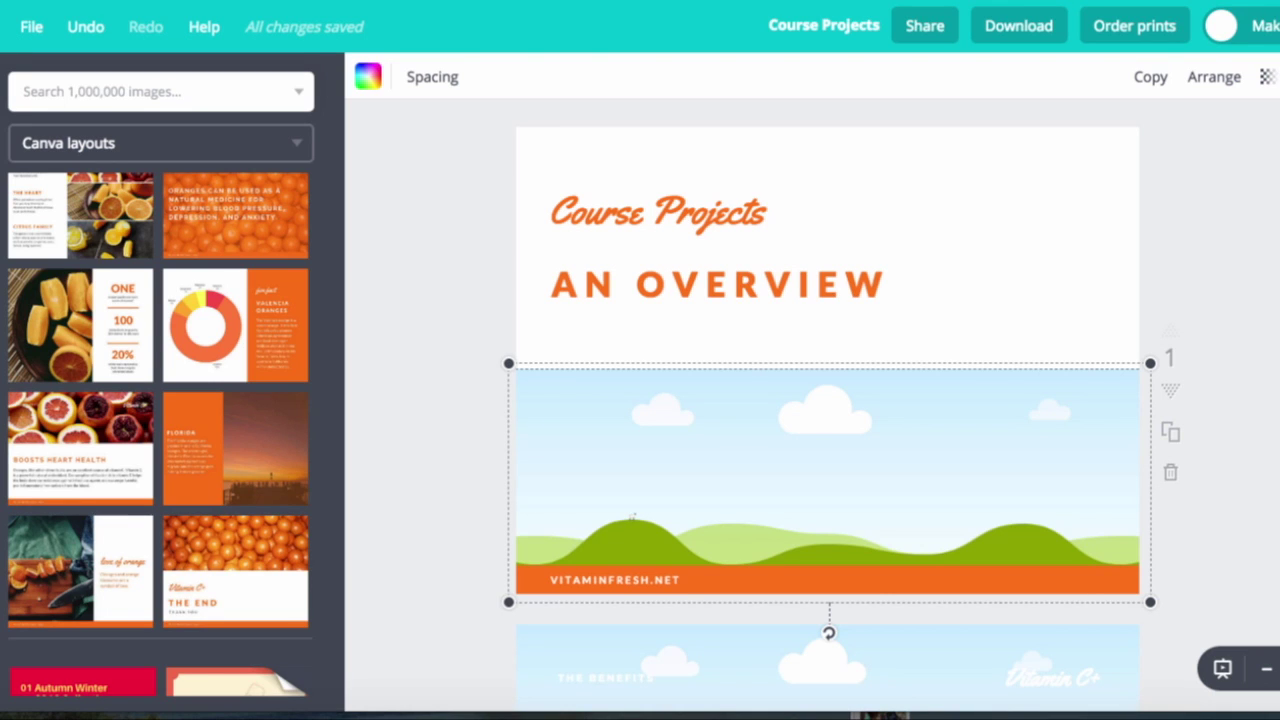
pyautogui.scroll(-1, 213, 432)
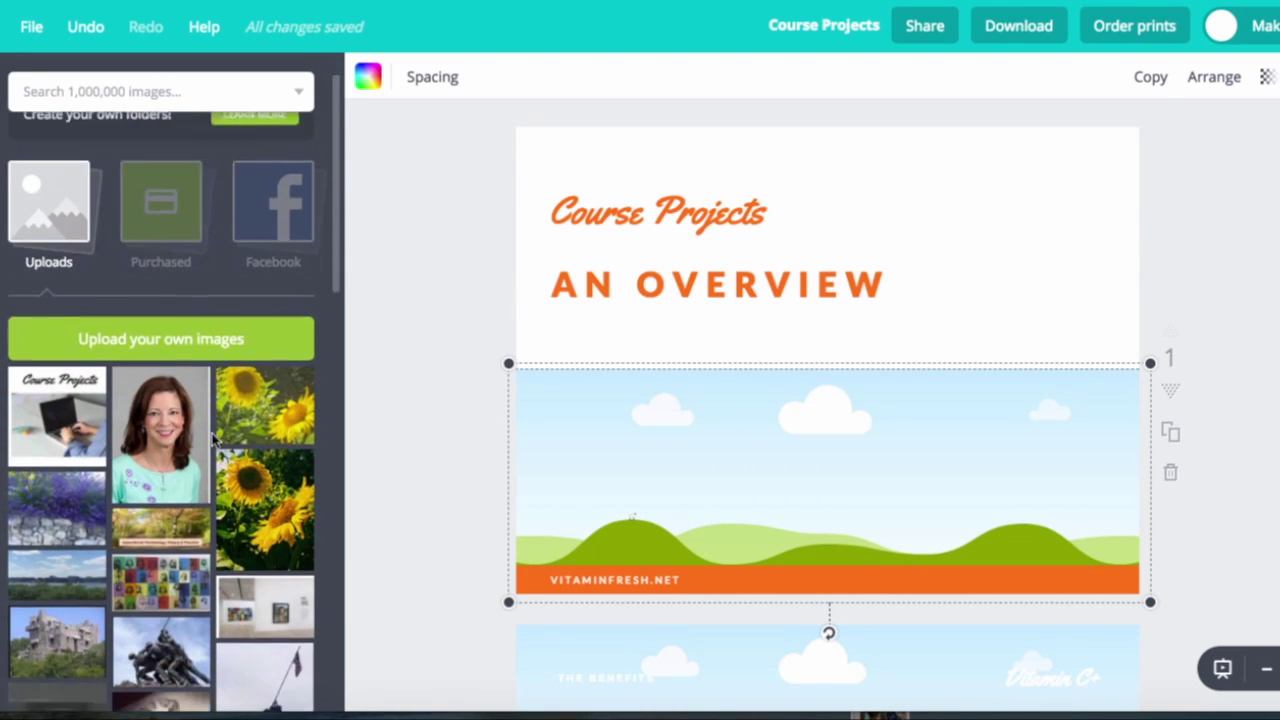
pyautogui.scroll(-15, 213, 439)
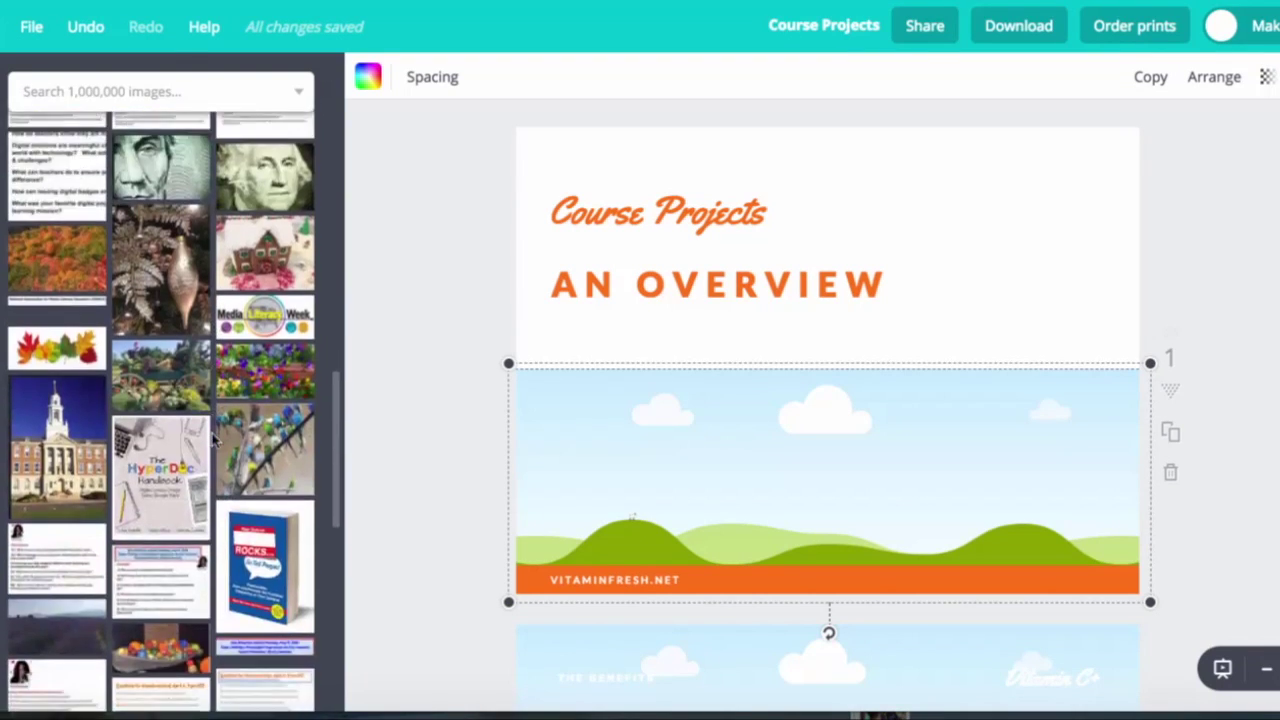
pyautogui.scroll(15, 213, 439)
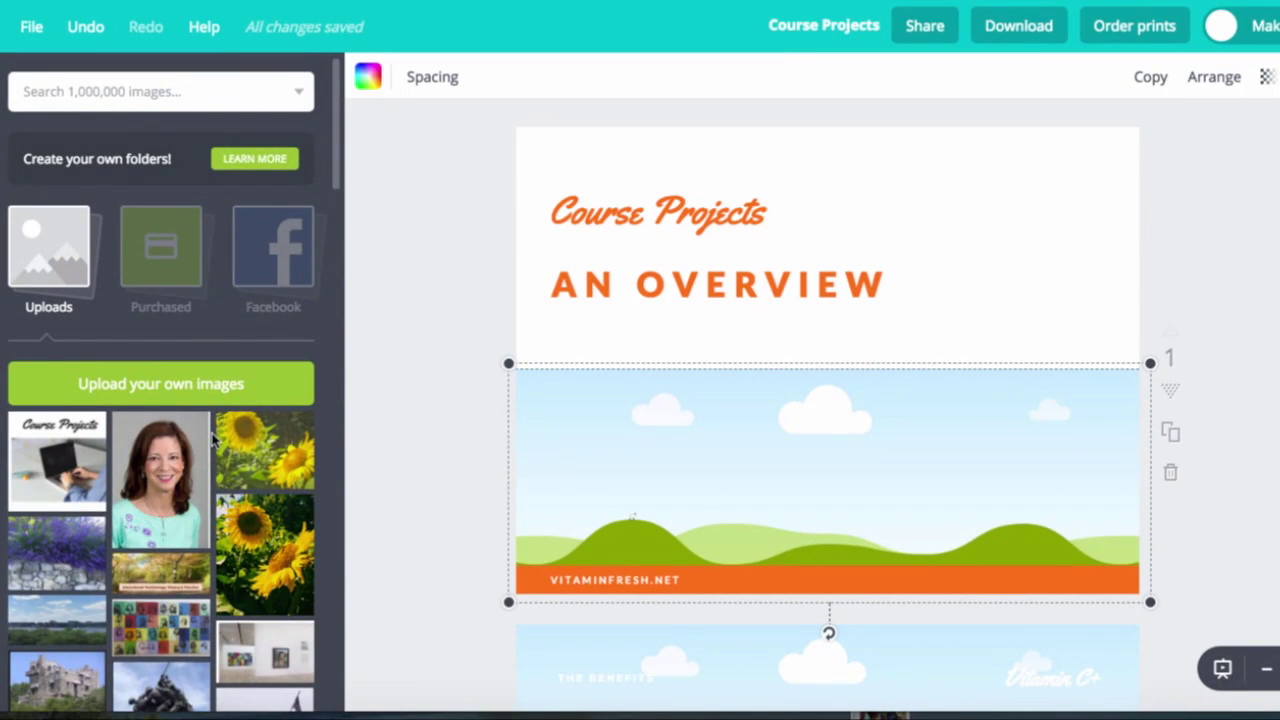
pyautogui.click(53, 259)
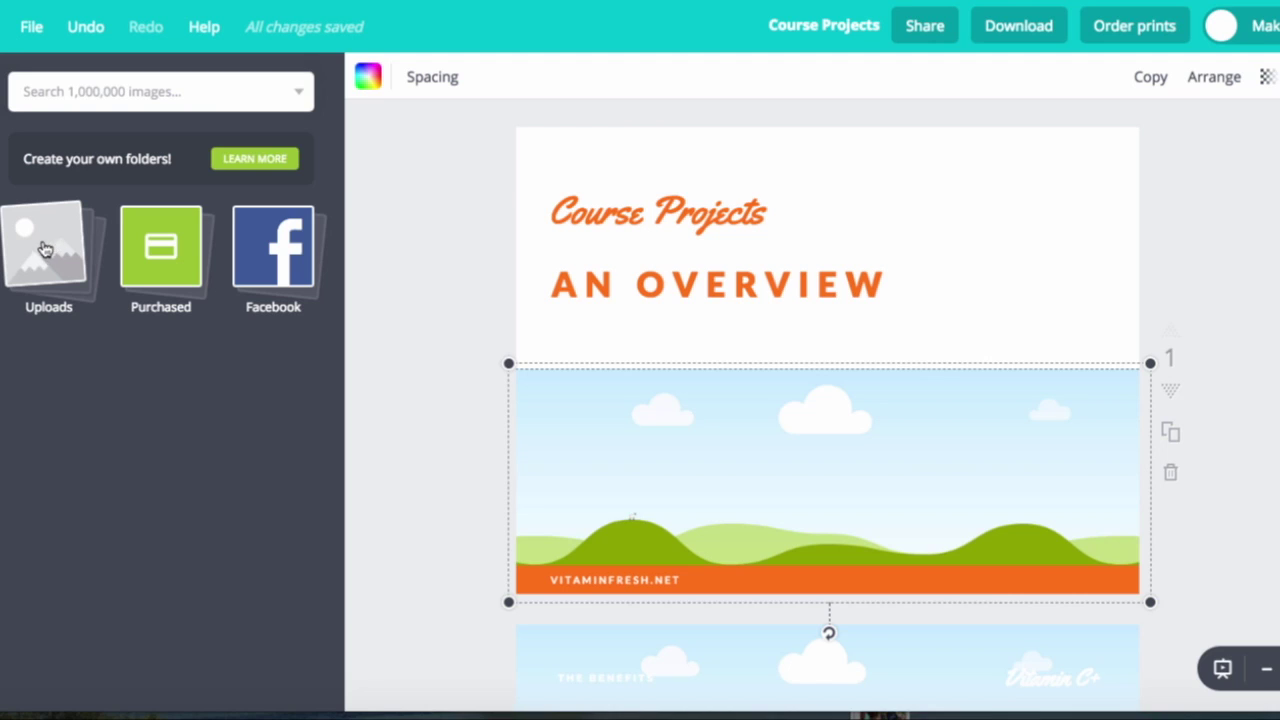
pyautogui.click(38, 250)
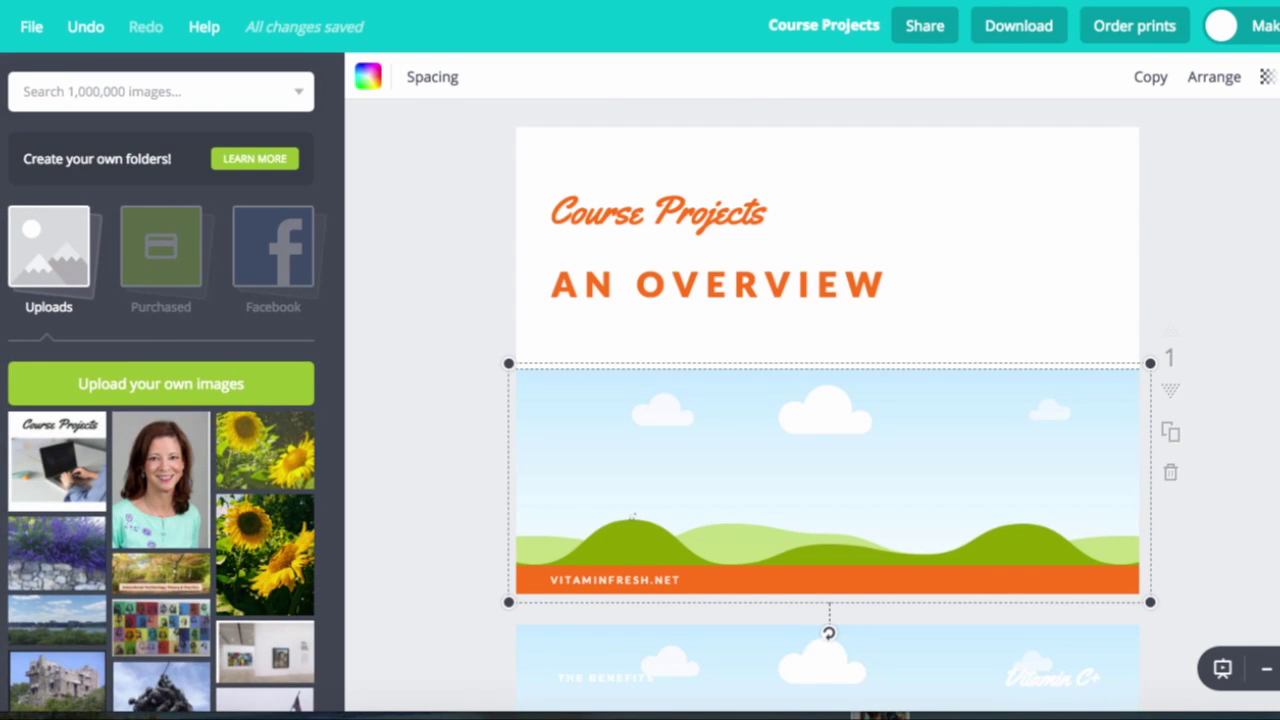
pyautogui.click(88, 390)
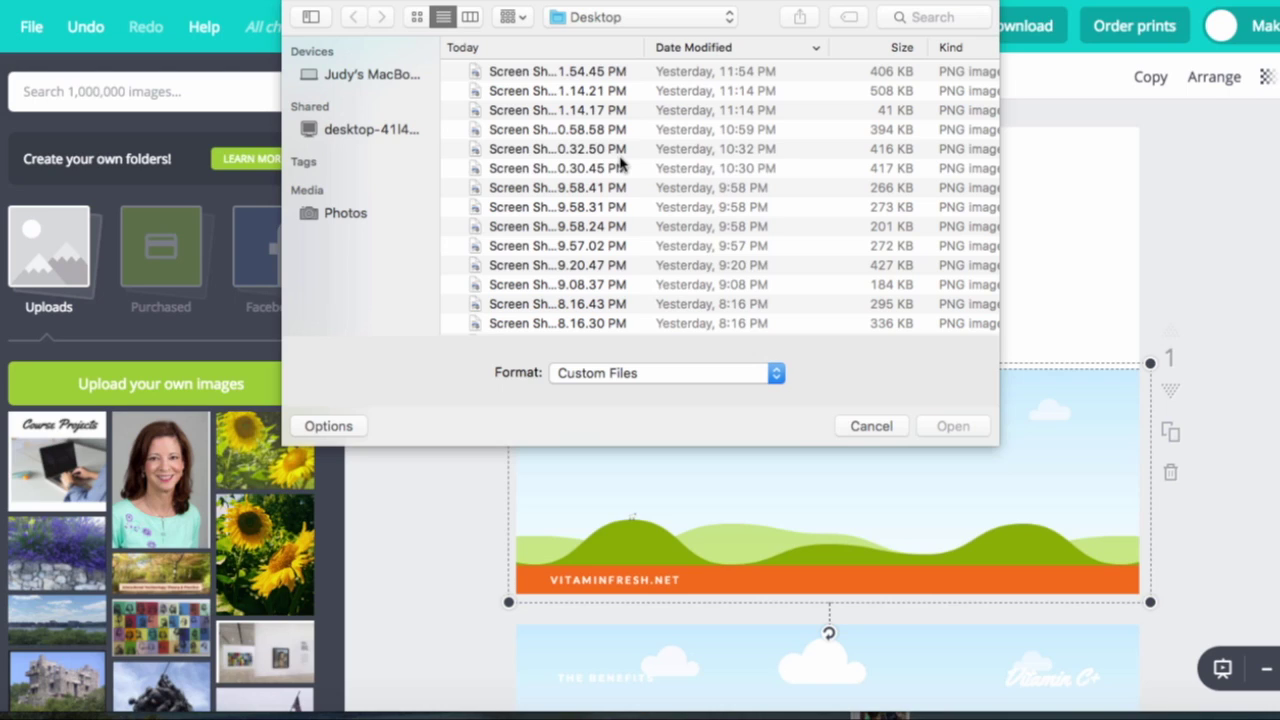
# Step: Upload the Course Projects laptop screenshot from the Desktop, browsing files as thumbnails
pyautogui.click(418, 17)
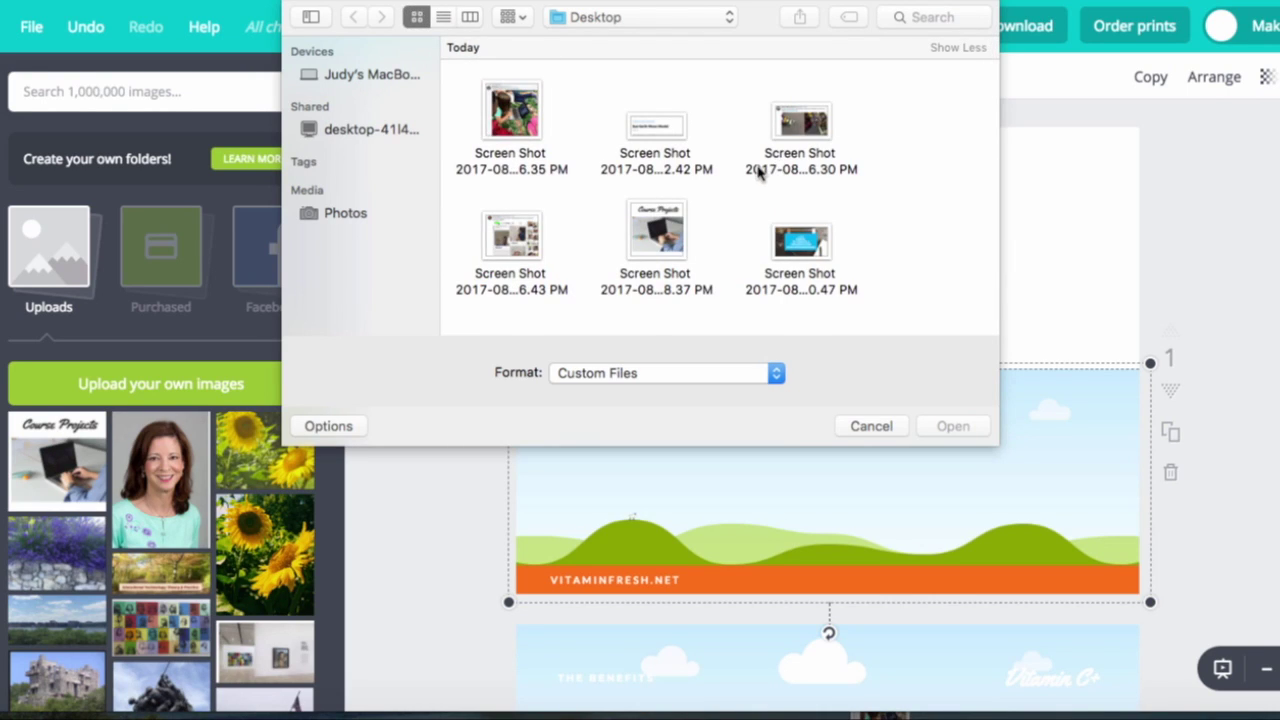
pyautogui.scroll(-2, 763, 171)
pyautogui.click(655, 172)
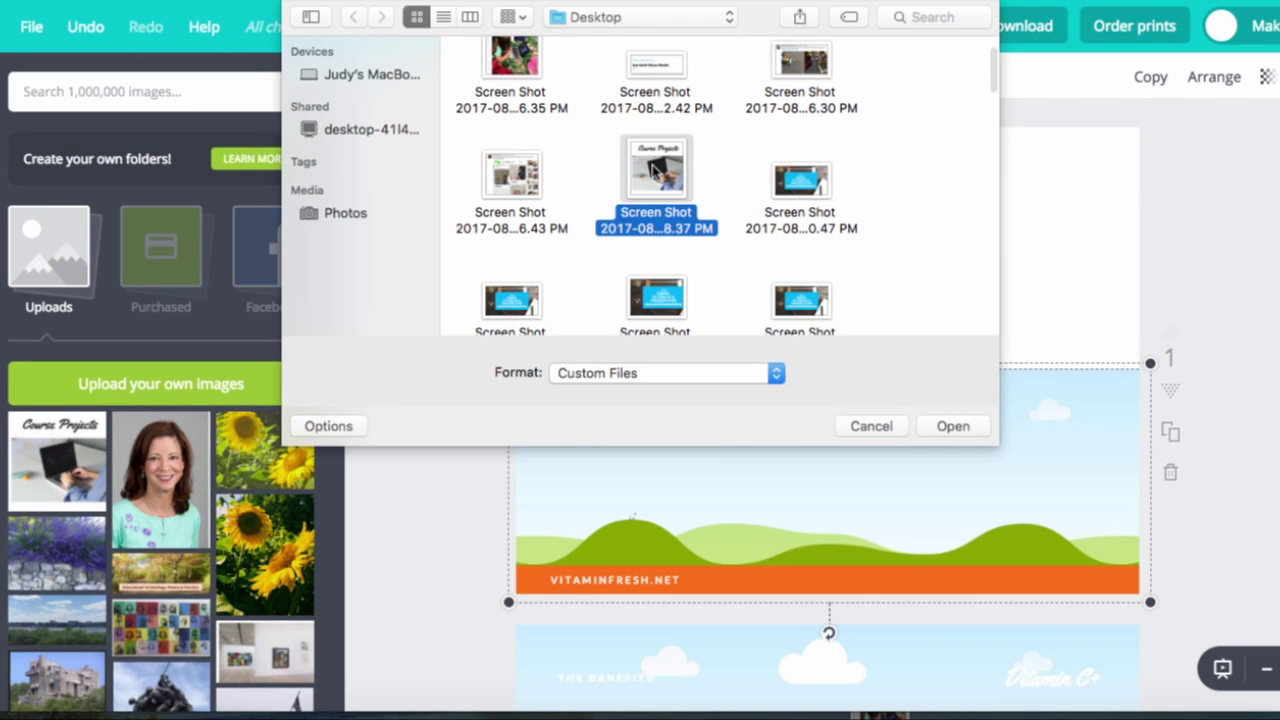
pyautogui.click(946, 428)
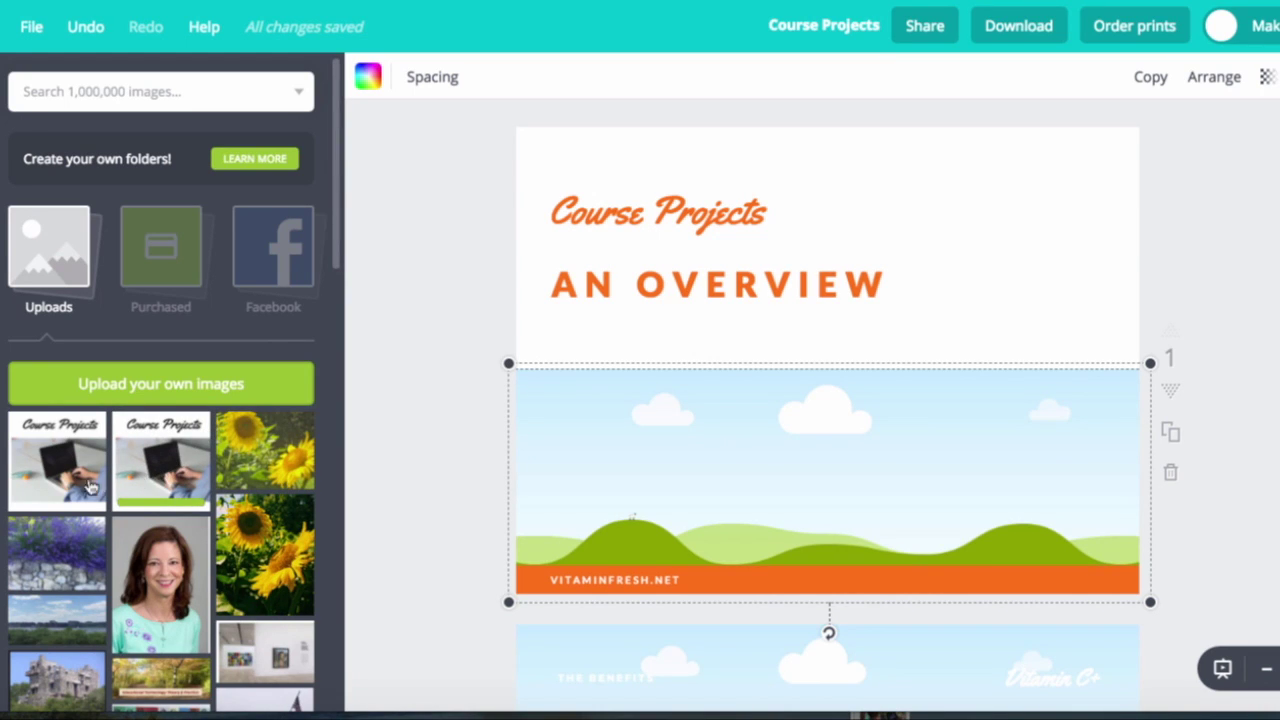
# Step: Drop the laptop photo into slide 1's hills background frame and erase the VITAMINFRESH.NET footer
pyautogui.click(60, 470)
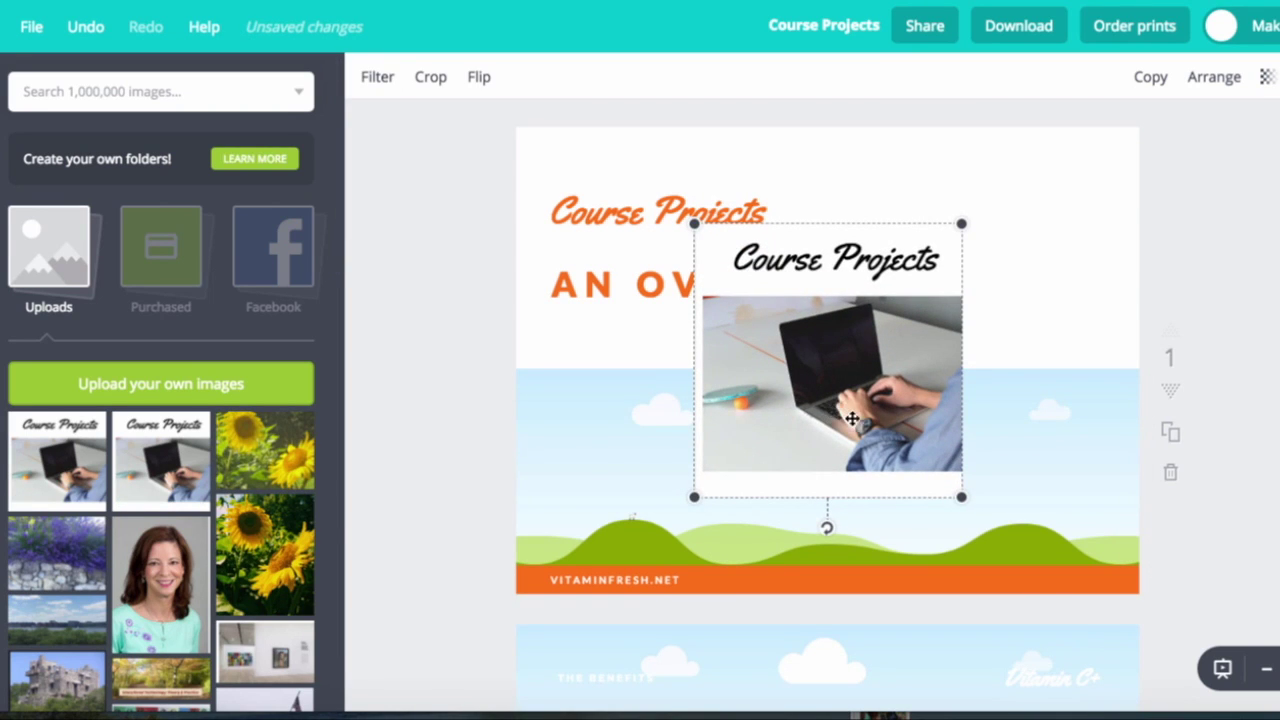
pyautogui.moveTo(961, 497); pyautogui.dragTo(991, 531)
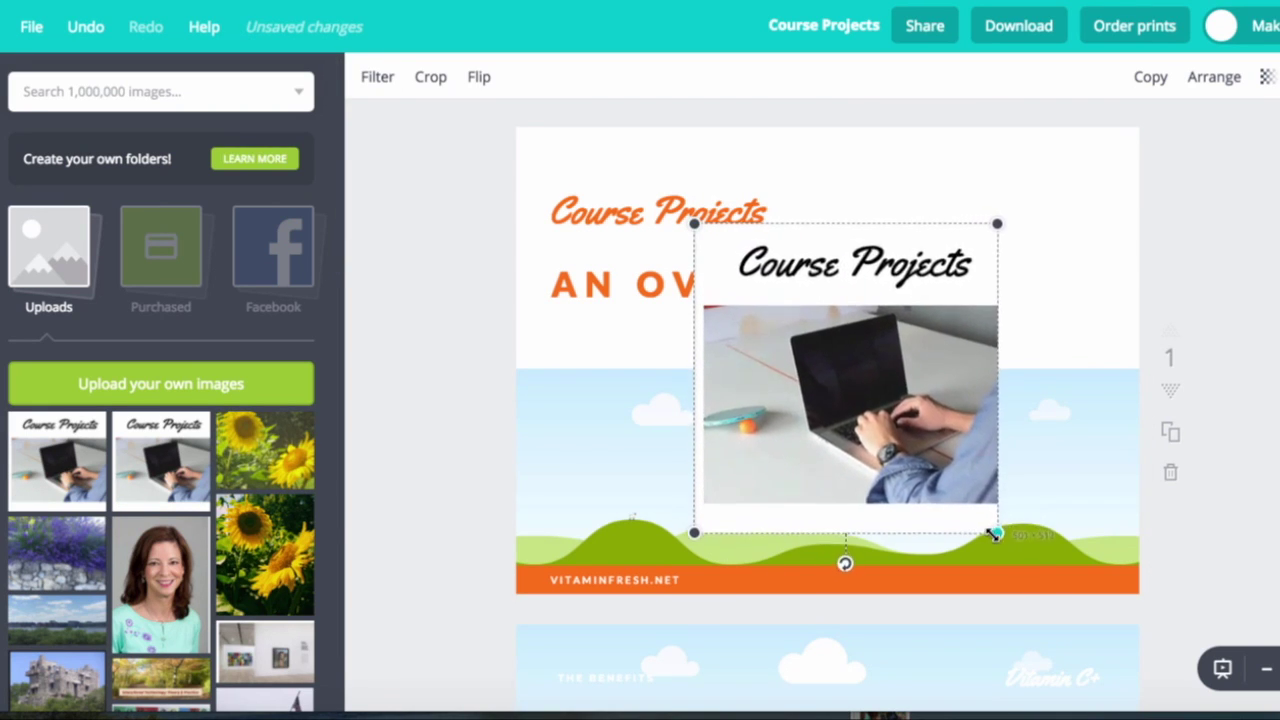
pyautogui.moveTo(803, 294); pyautogui.dragTo(757, 382)
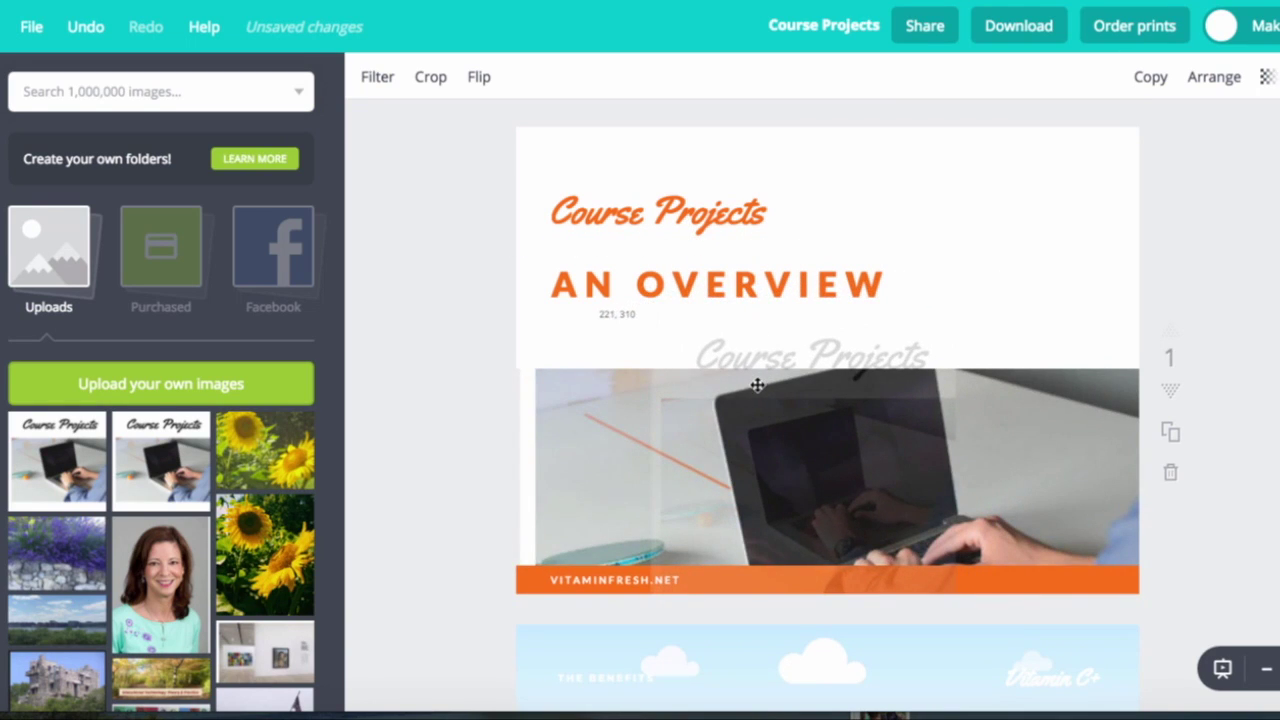
pyautogui.click(757, 382)
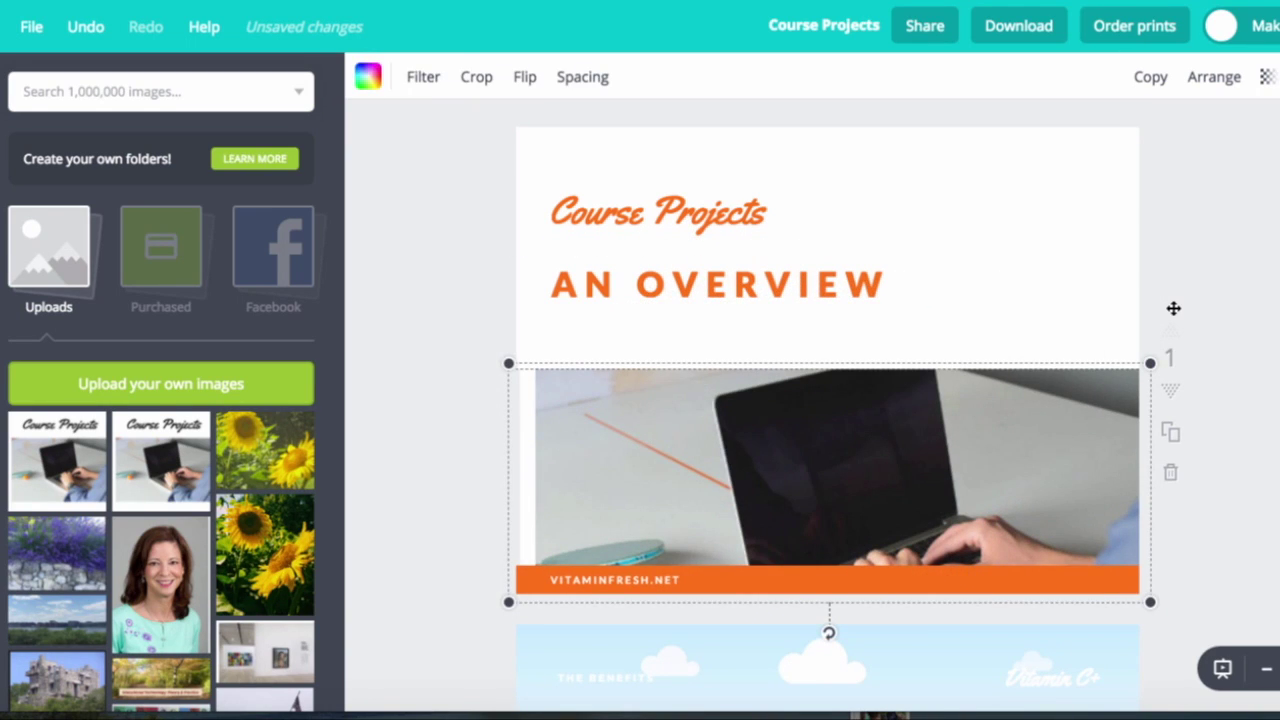
pyautogui.click(804, 575)
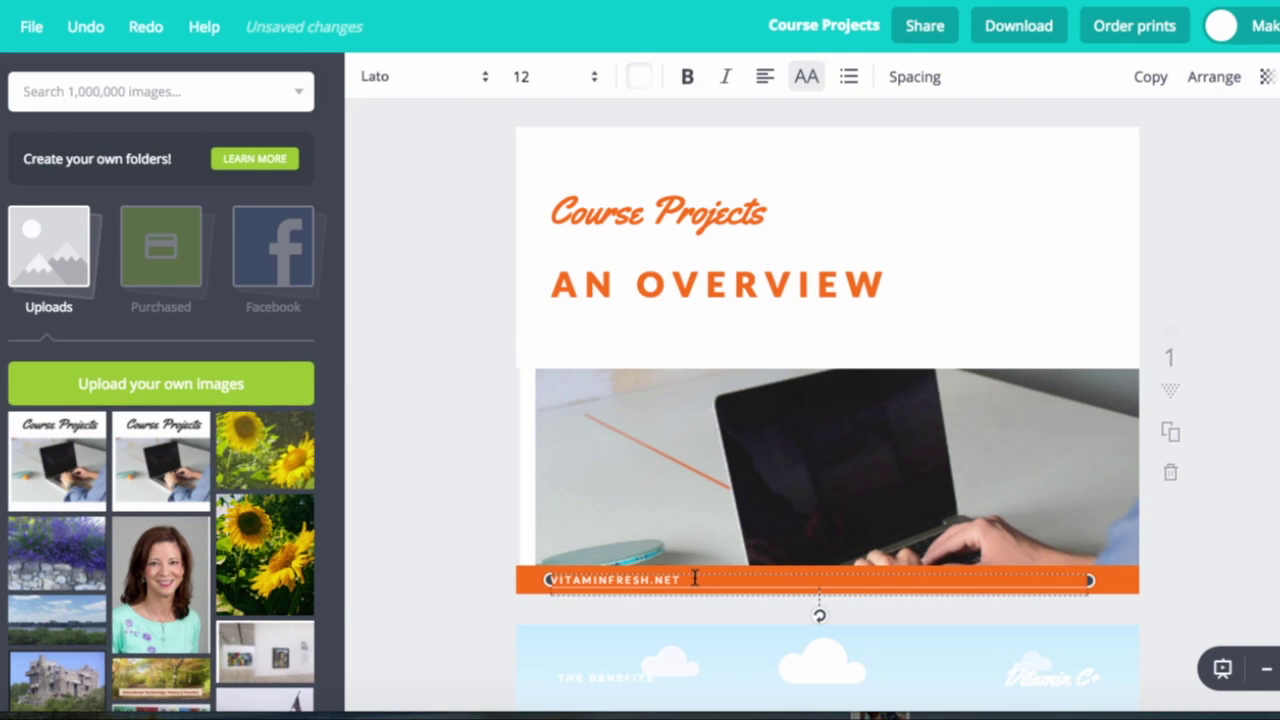
pyautogui.press('BackSpace')
pyautogui.press('BackSpace')
pyautogui.press('BackSpace')
pyautogui.press('BackSpace')
pyautogui.press('BackSpace')
pyautogui.press('BackSpace')
pyautogui.press('BackSpace')
pyautogui.press('BackSpace')
pyautogui.press('BackSpace')
pyautogui.press('BackSpace')
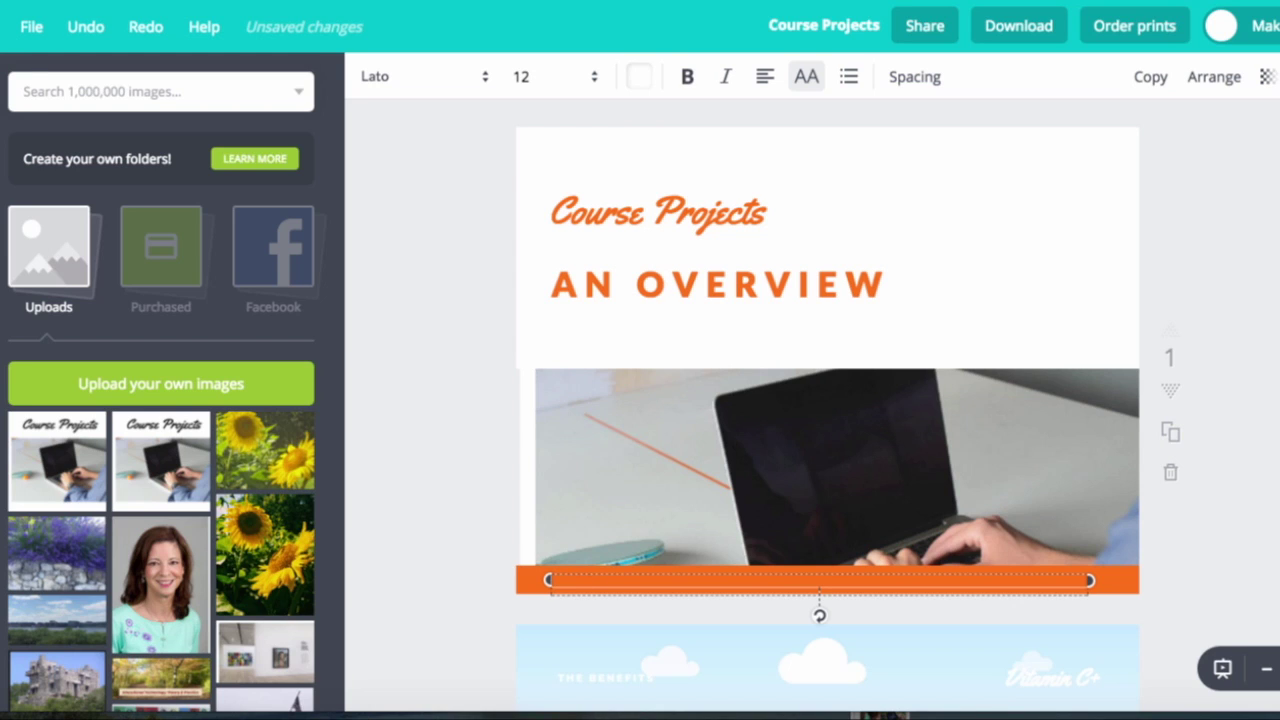
# Step: Delete the VITAMINFRESH.NET footer text on slide 2
pyautogui.scroll(-3, 903, 420)
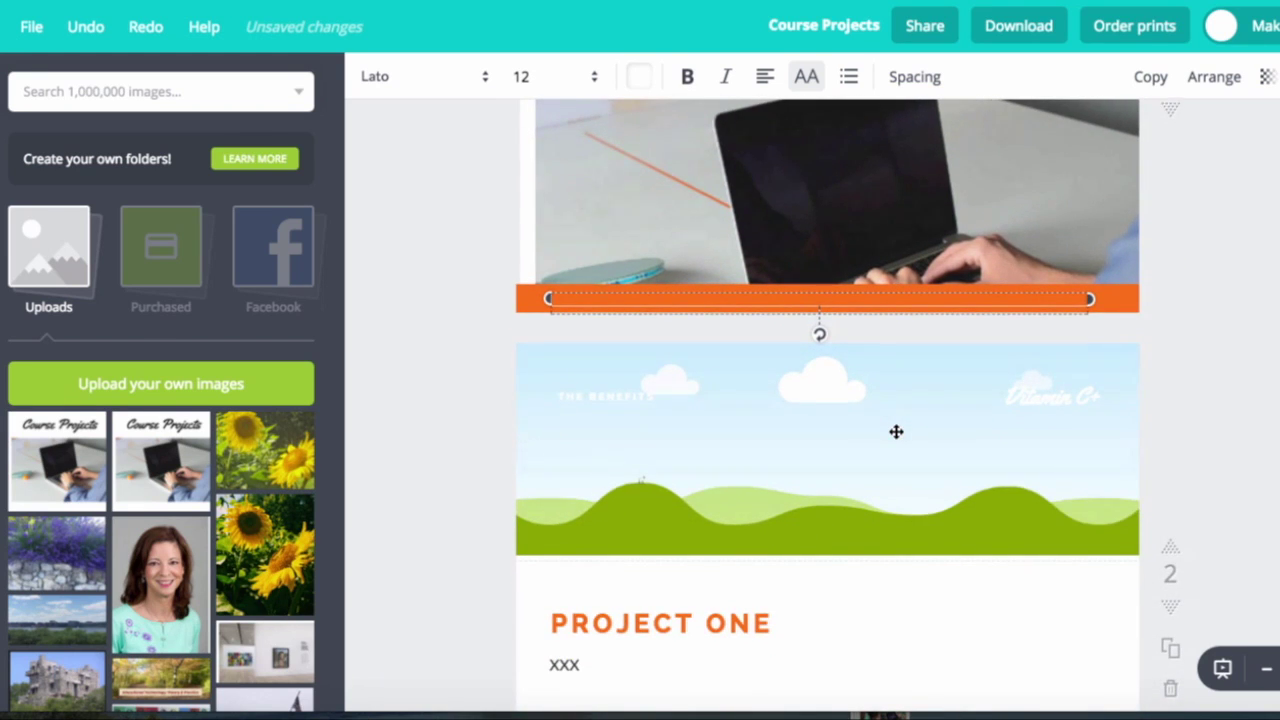
pyautogui.scroll(-1, 896, 431)
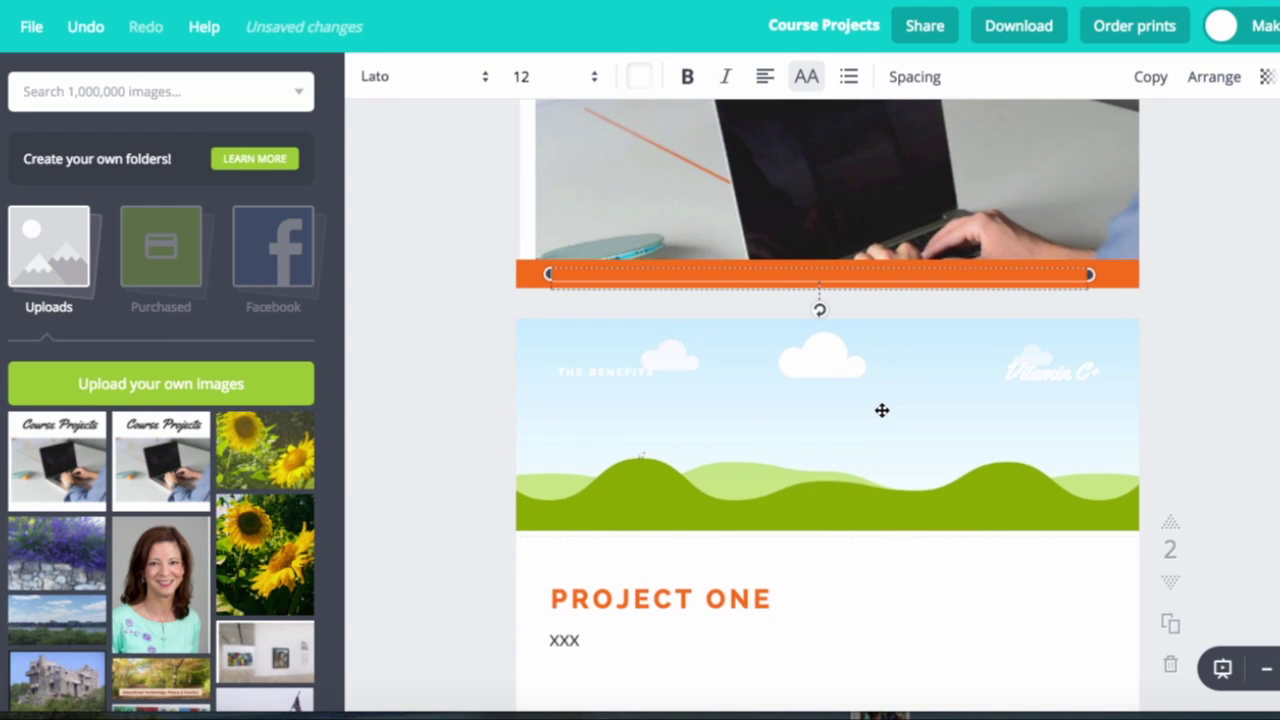
pyautogui.scroll(-1, 881, 410)
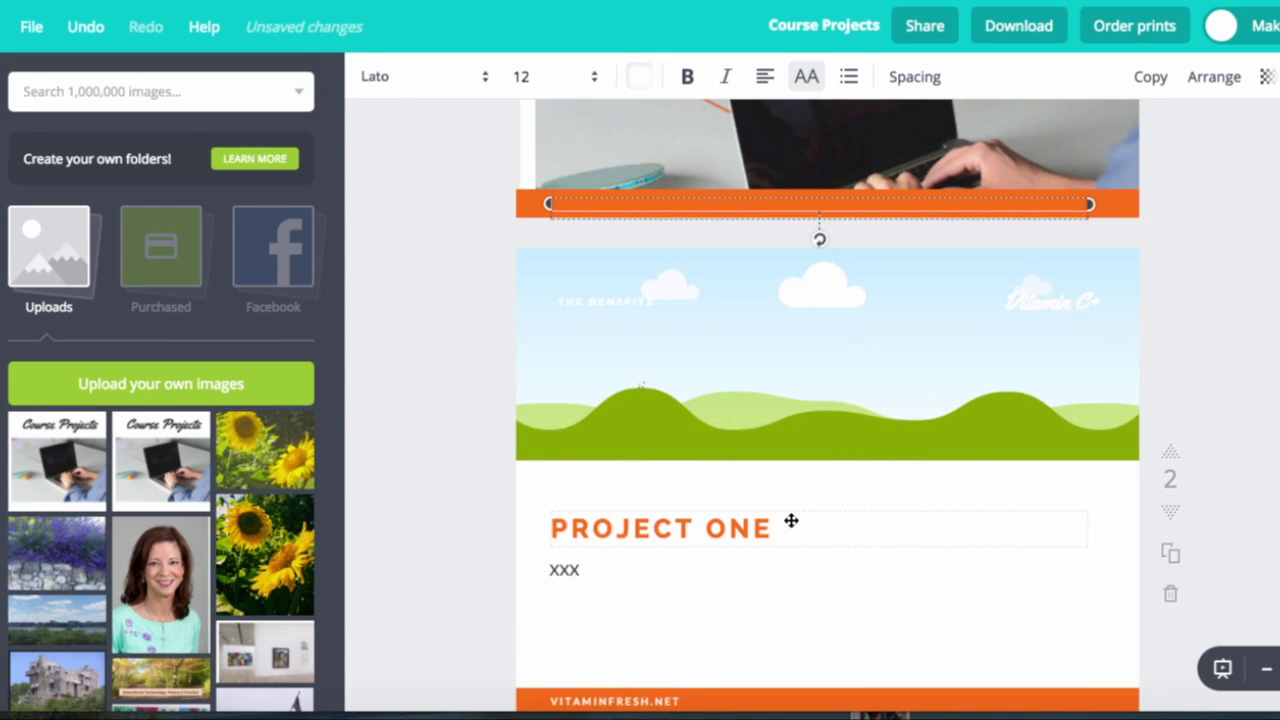
pyautogui.scroll(-1, 780, 526)
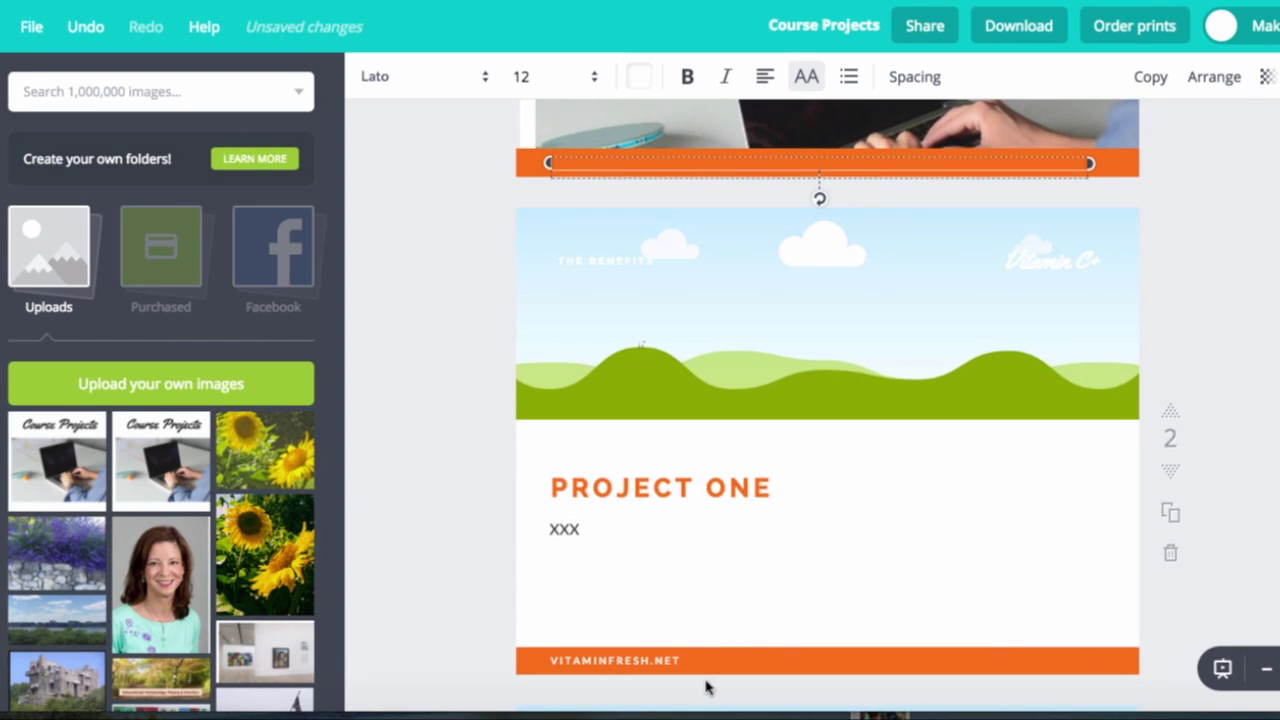
pyautogui.click(681, 658)
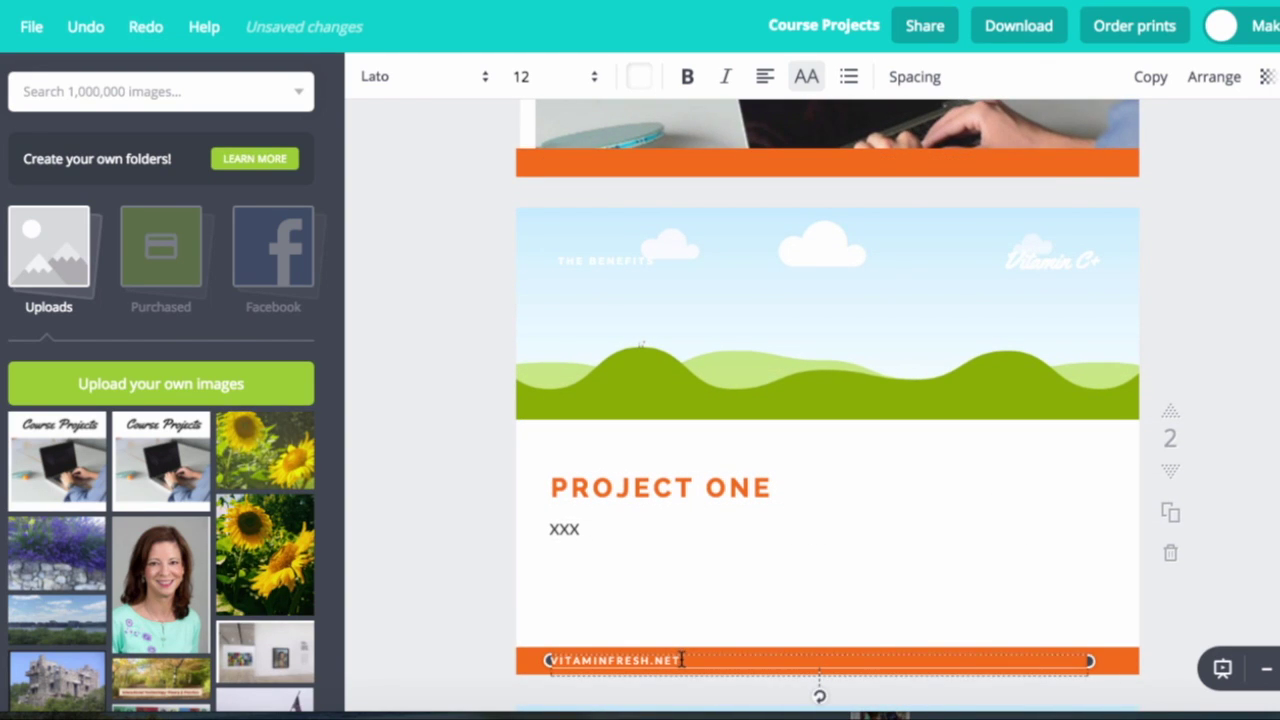
pyautogui.press('BackSpace')
pyautogui.press('BackSpace')
pyautogui.press('BackSpace')
pyautogui.press('BackSpace')
pyautogui.press('BackSpace')
pyautogui.press('BackSpace')
pyautogui.press('BackSpace')
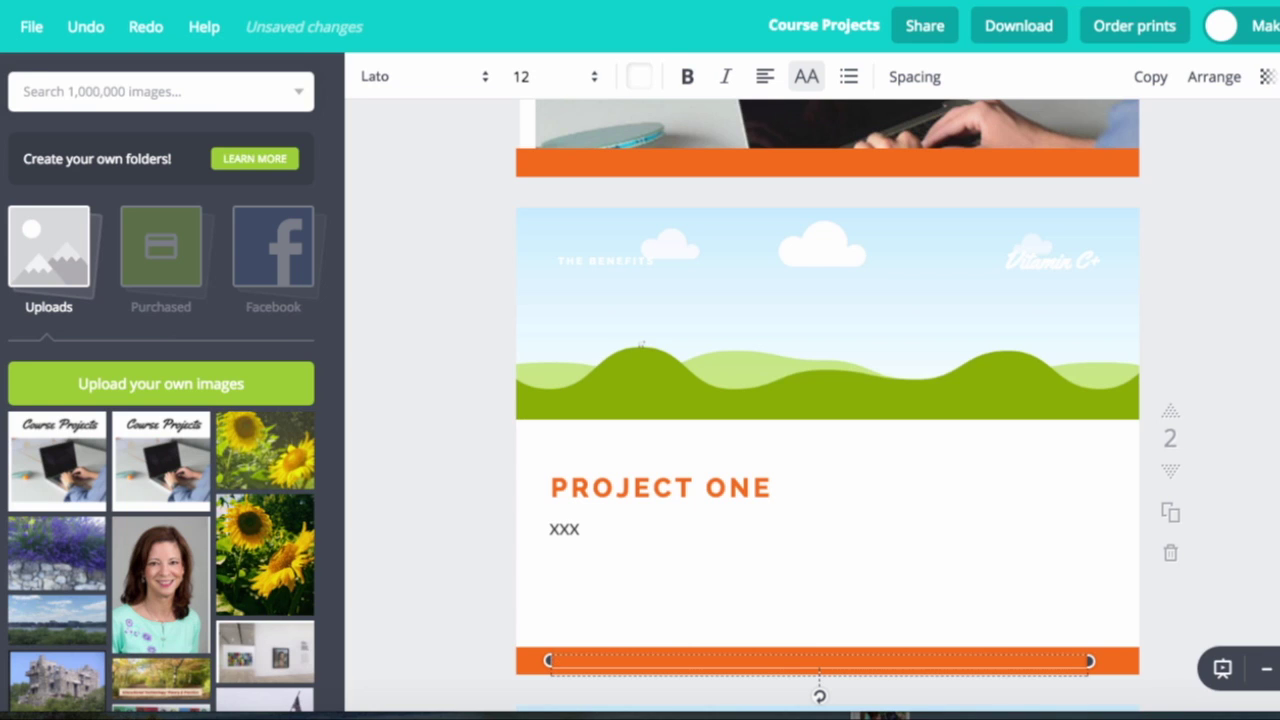
# Step: Change slide 3's heading from PROJECT ONE to PROJECT TWO
pyautogui.scroll(-8, 680, 660)
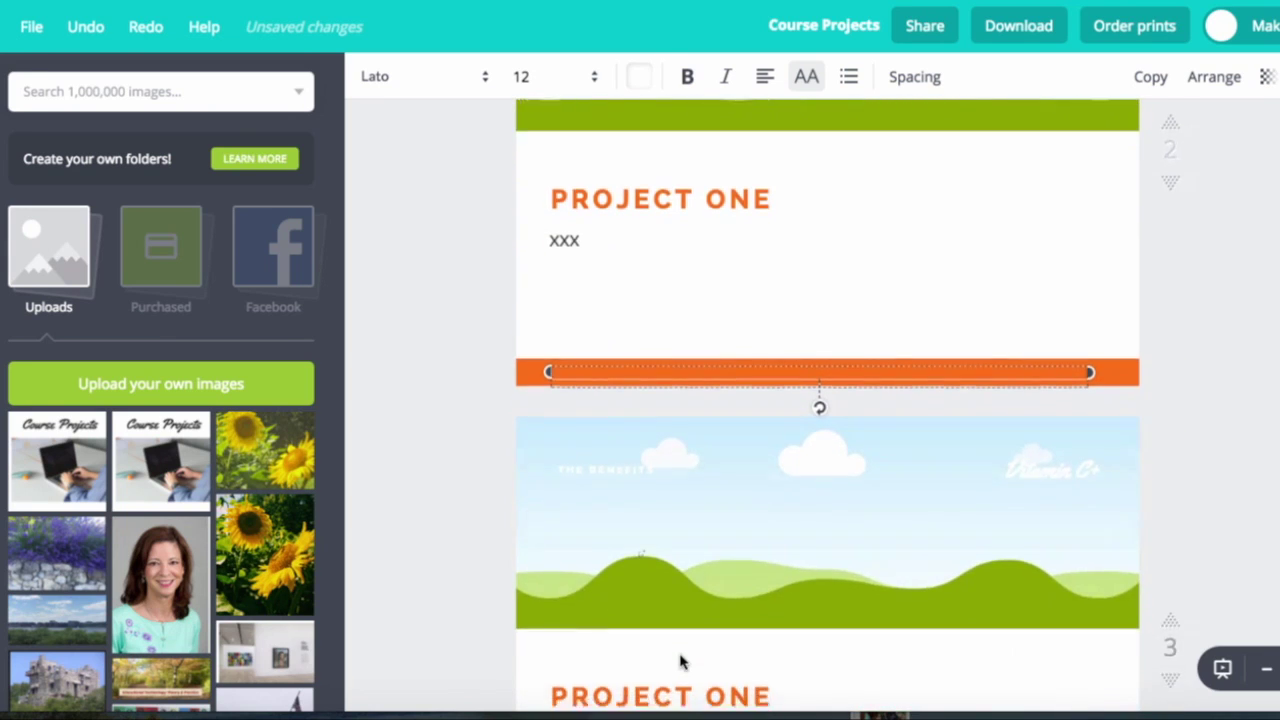
pyautogui.click(770, 587)
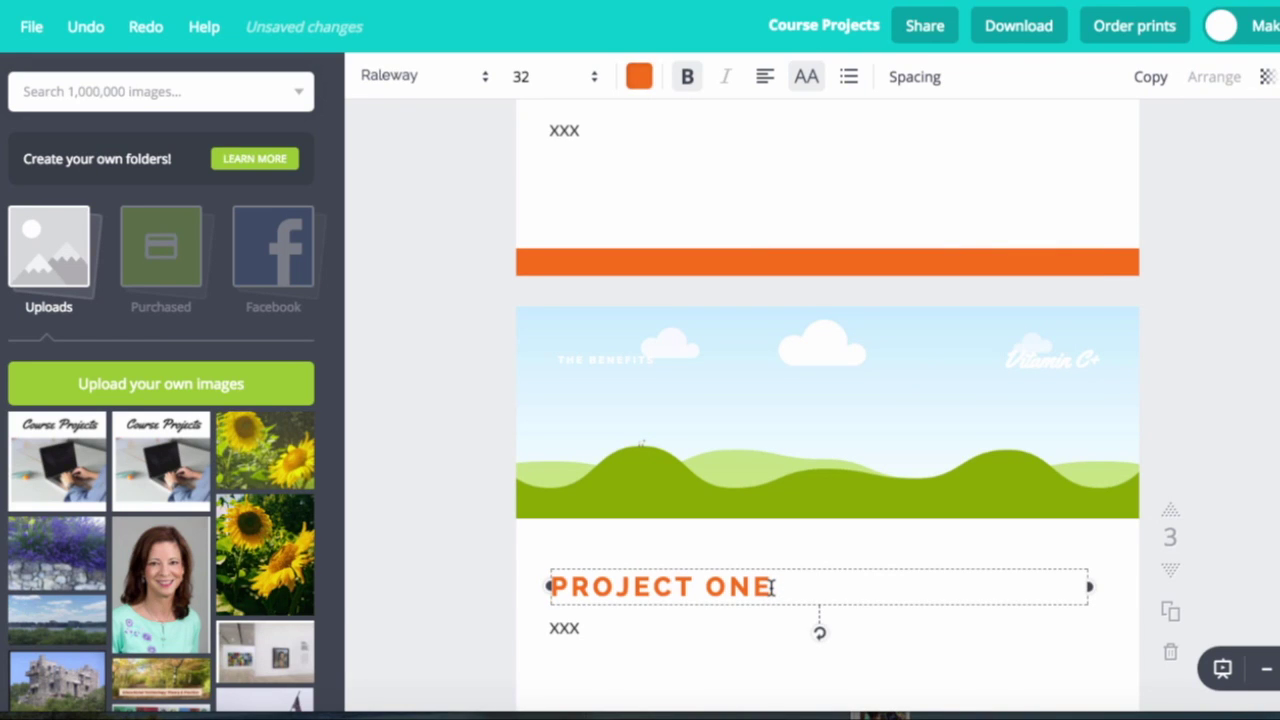
pyautogui.press('BackSpace')
pyautogui.press('BackSpace')
pyautogui.press('BackSpace')
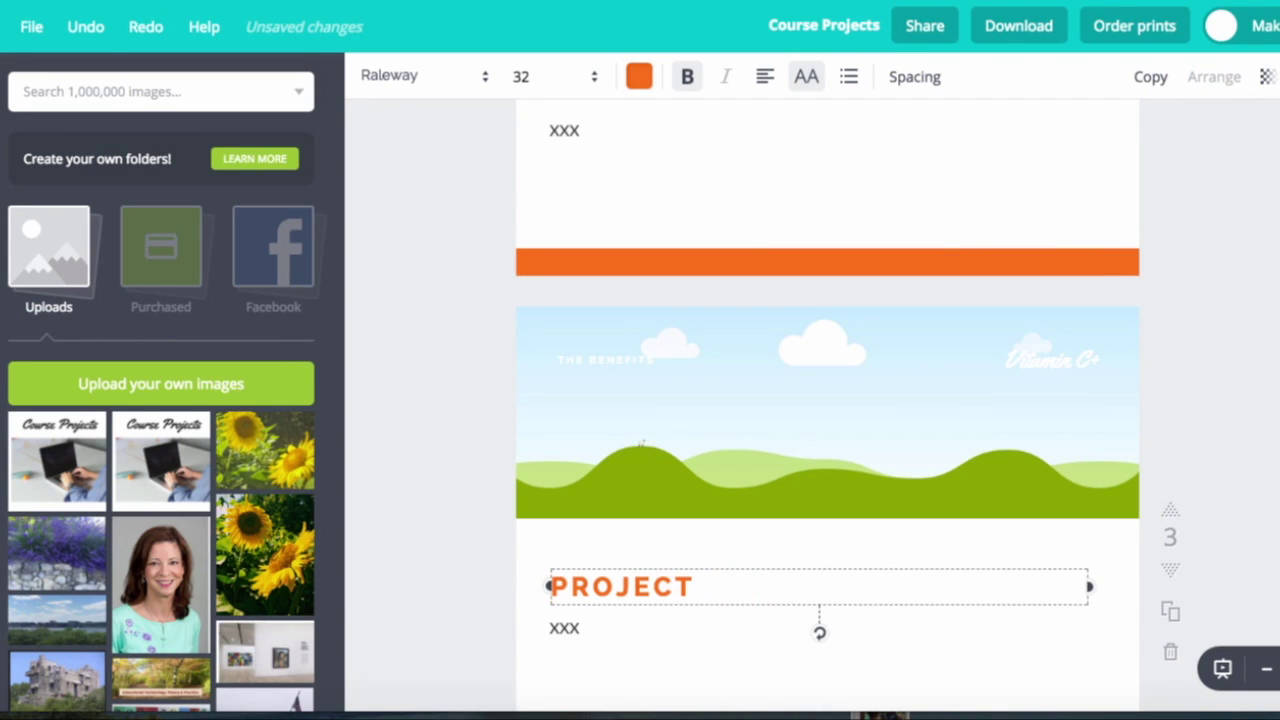
pyautogui.write('TWO')
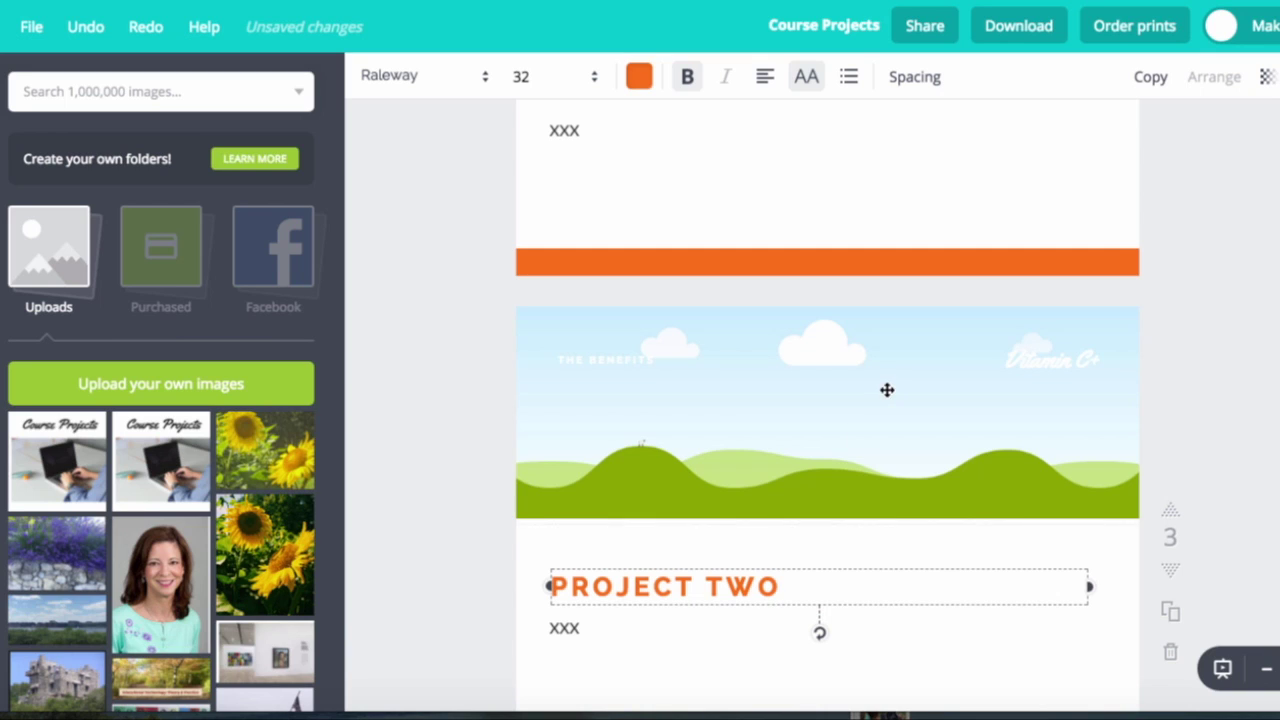
# Step: Delete slide 3's orange VITAMINFRESH.NET footer bar
pyautogui.scroll(-5, 852, 433)
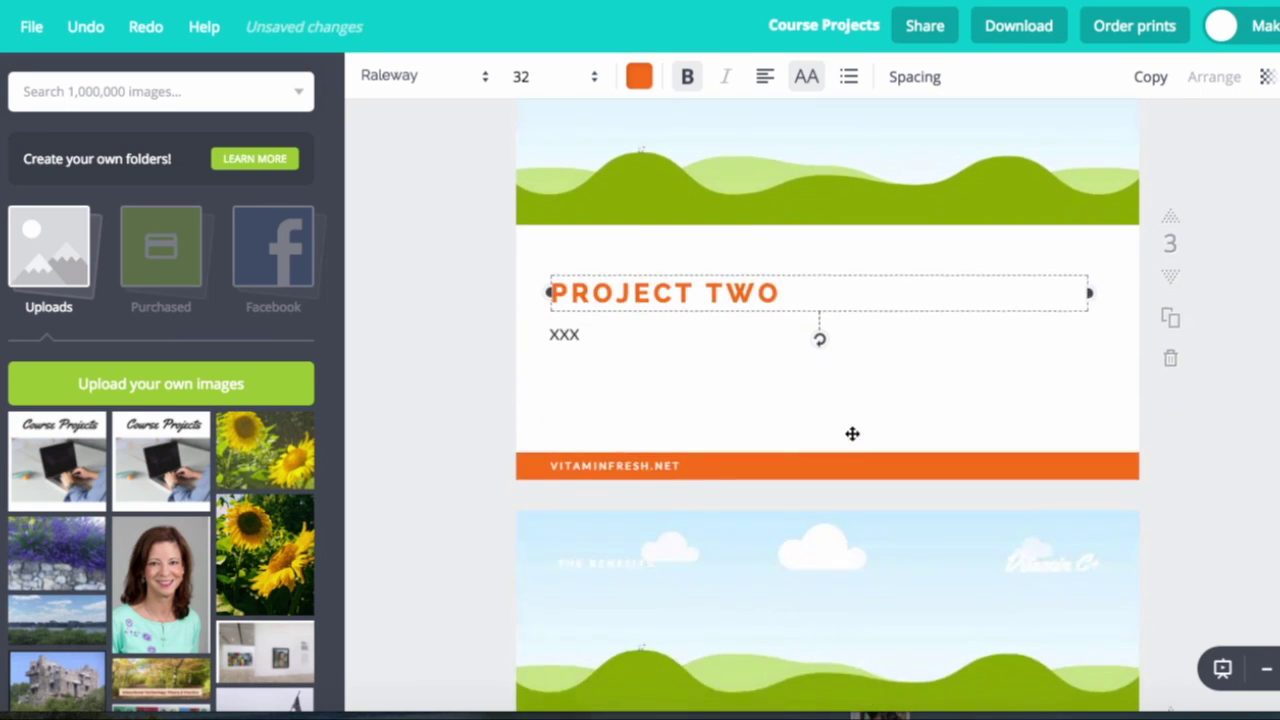
pyautogui.click(757, 438)
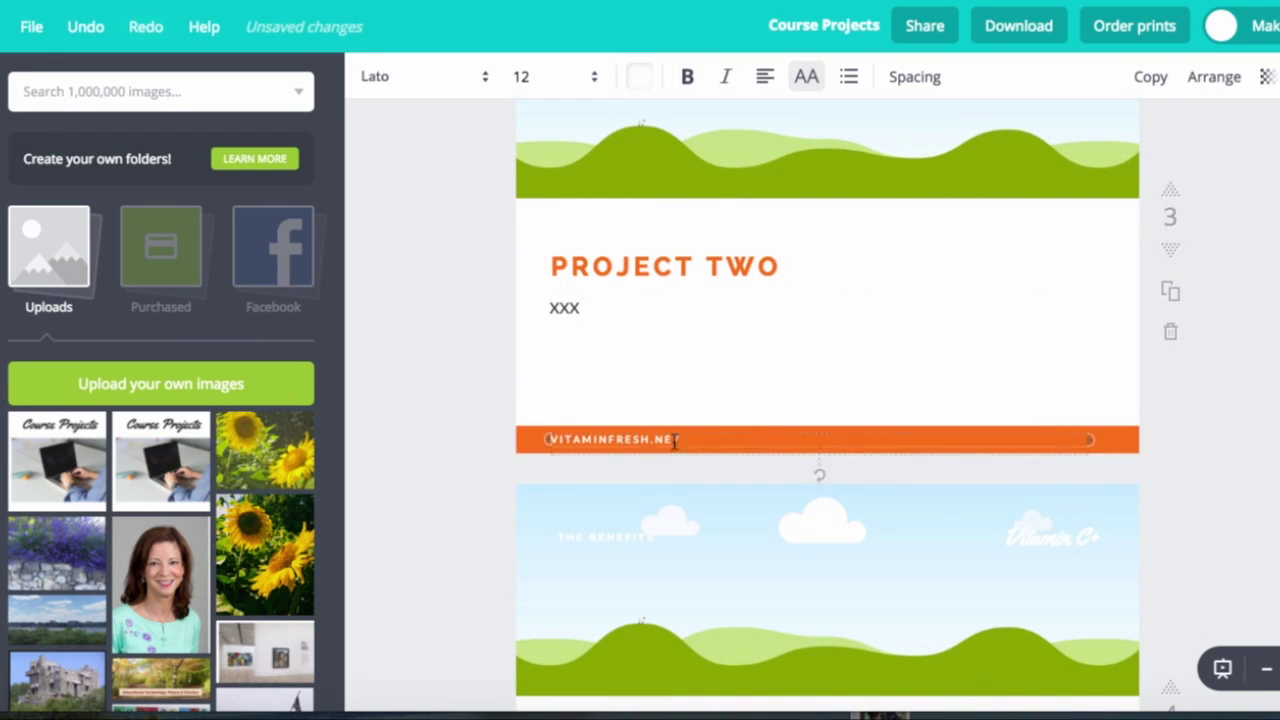
pyautogui.click(522, 440)
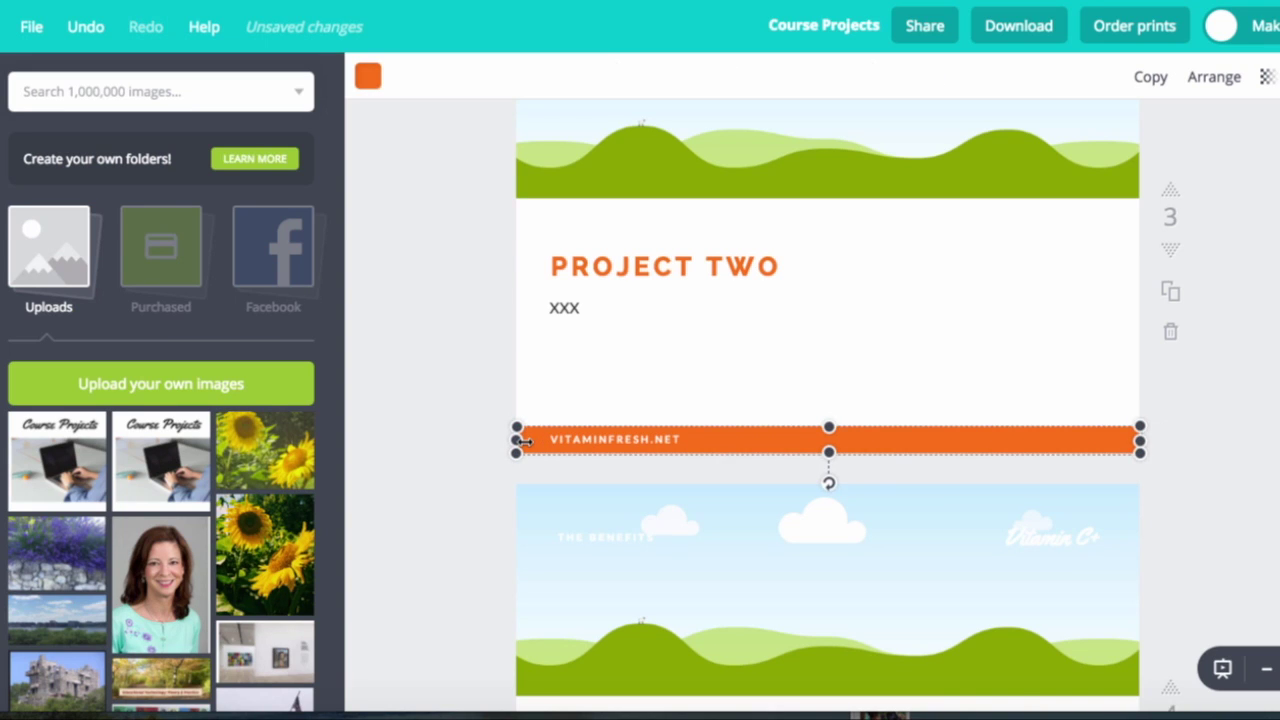
pyautogui.press('Delete')
pyautogui.scroll(-6, 524, 447)
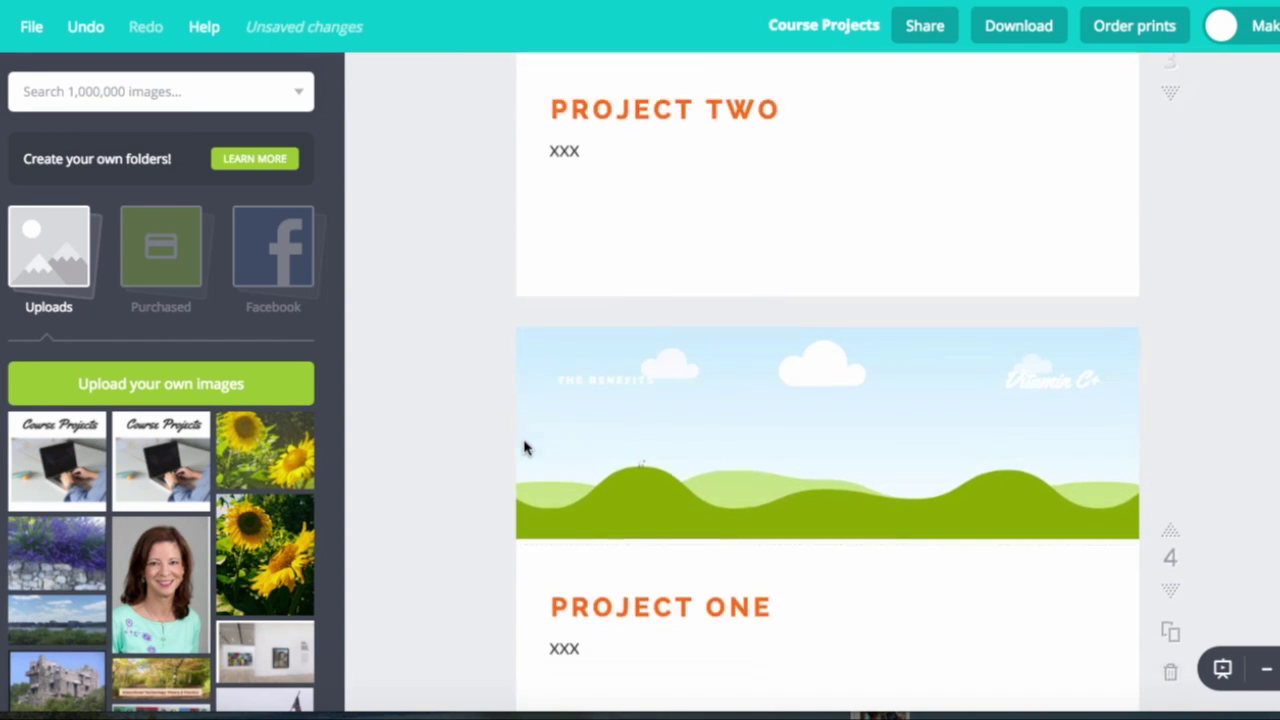
pyautogui.scroll(-7, 524, 447)
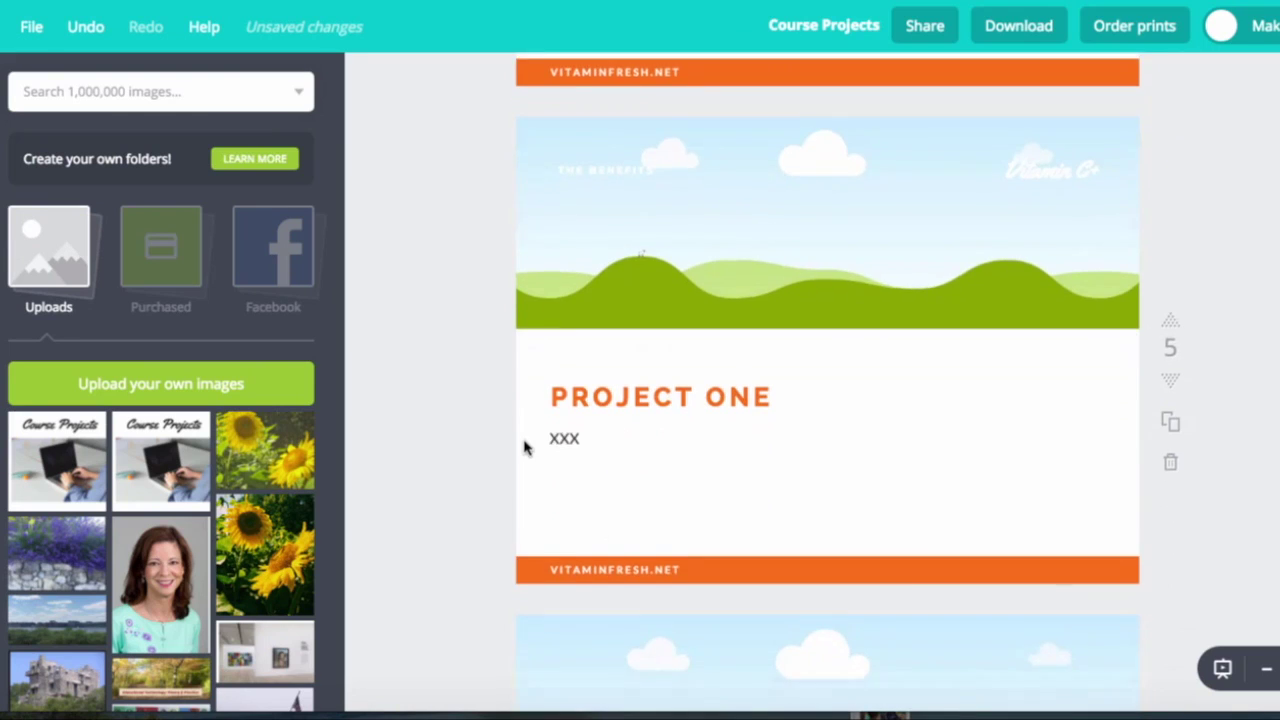
pyautogui.scroll(-1, 524, 447)
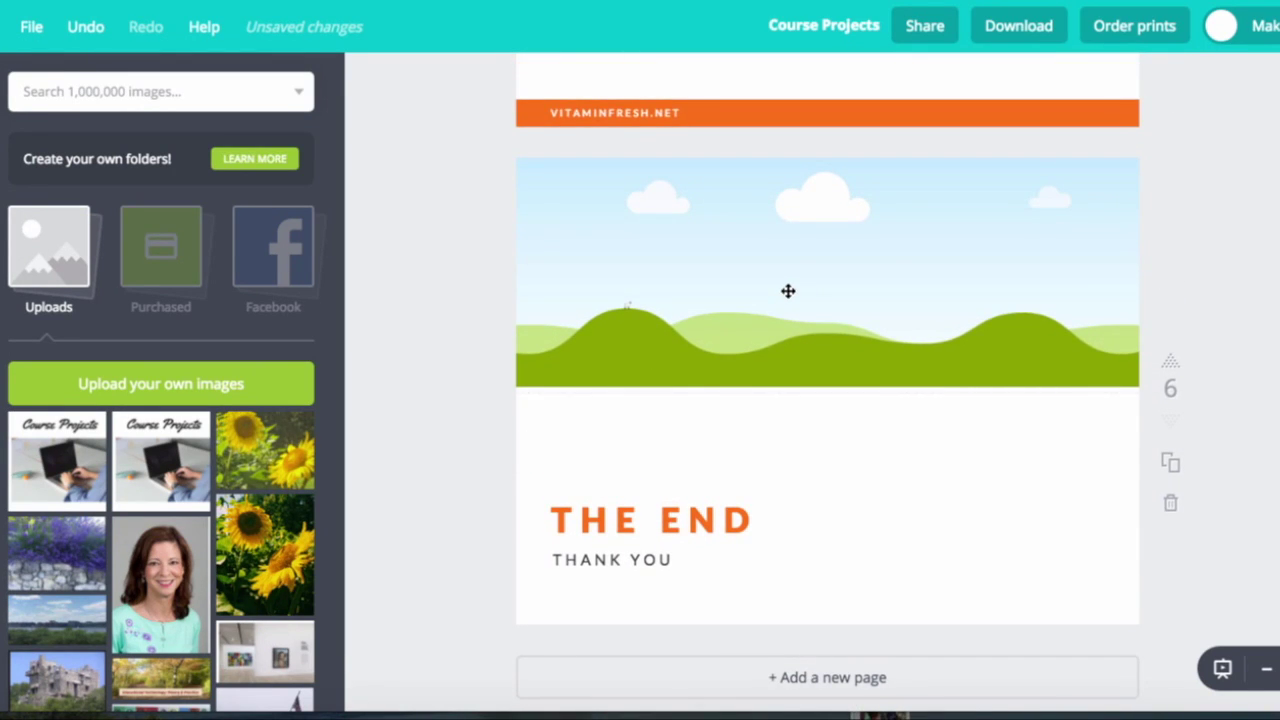
pyautogui.scroll(2, 788, 291)
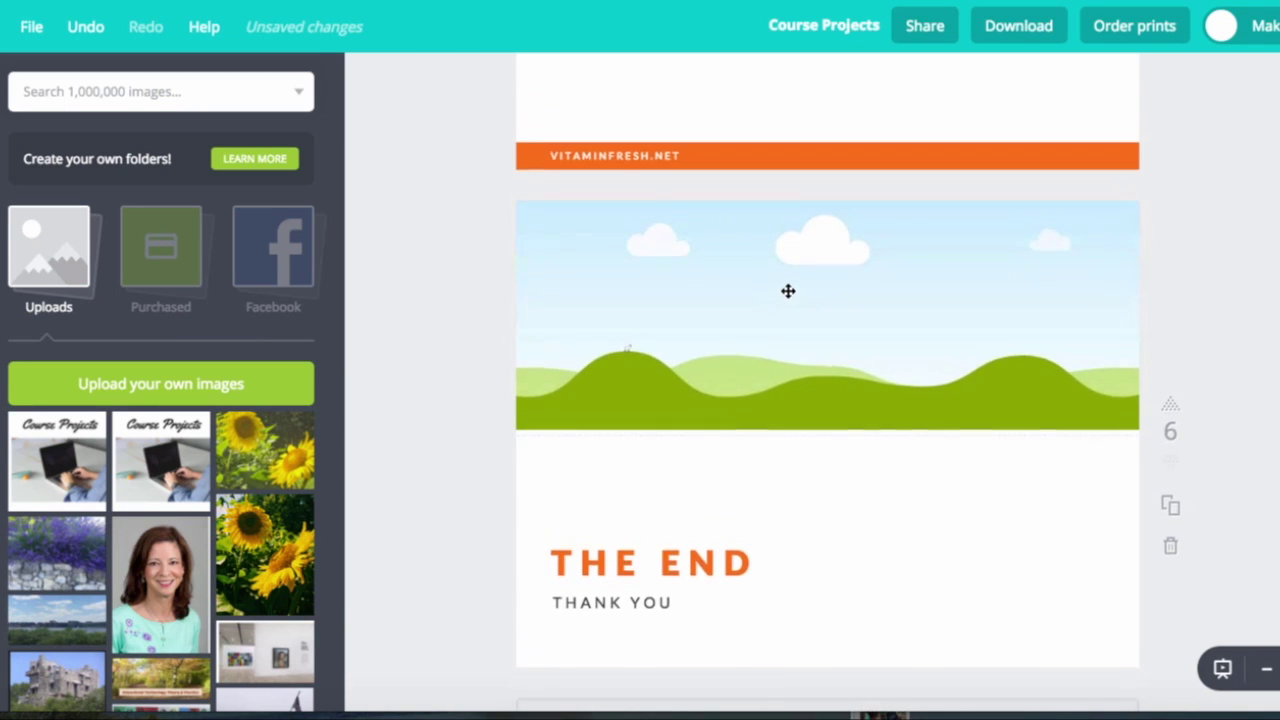
pyautogui.scroll(1, 788, 291)
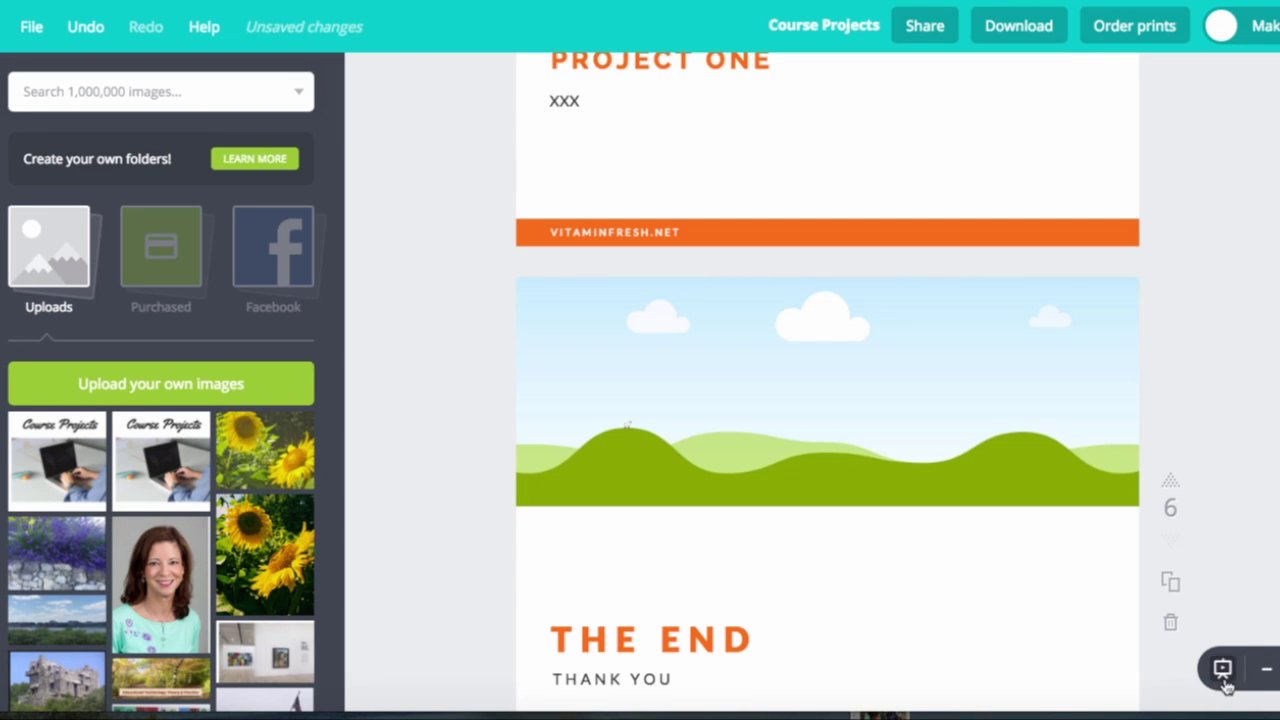
pyautogui.scroll(15, 823, 420)
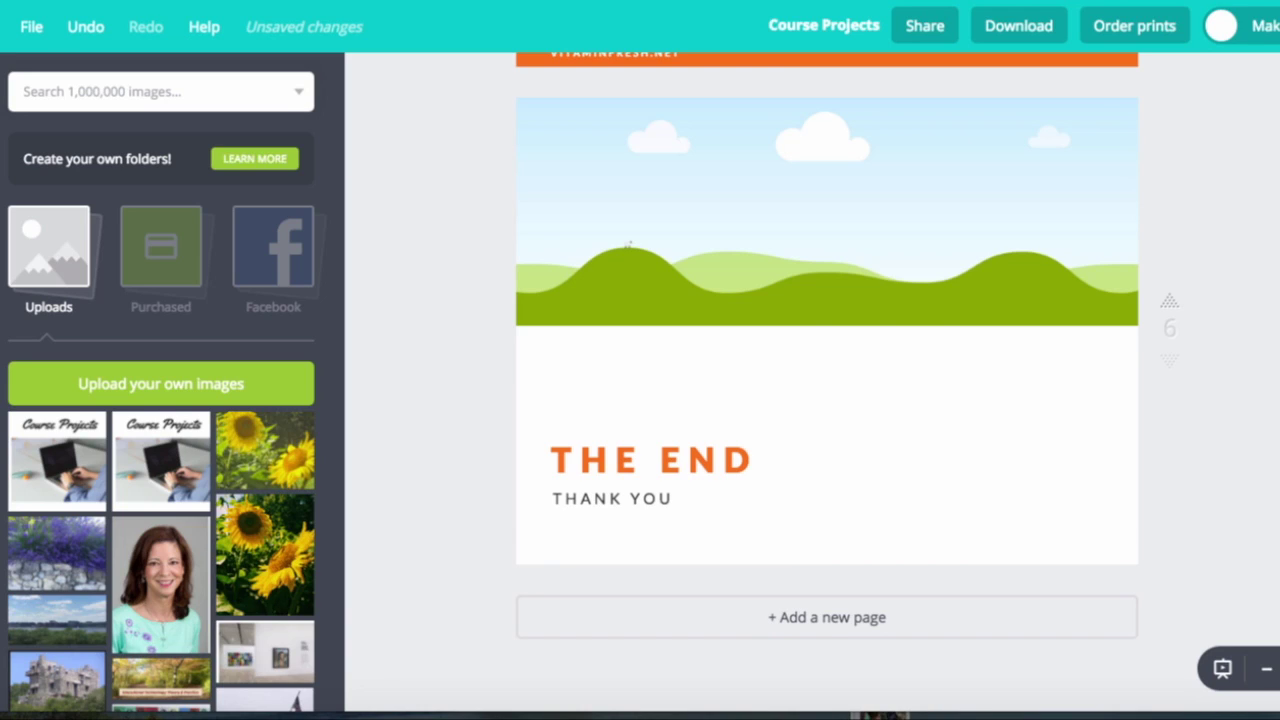
# Step: Close the Course Projects presentation and apply the Oscar Wilde quote layout to a new Twitter post
pyautogui.press('super+w')
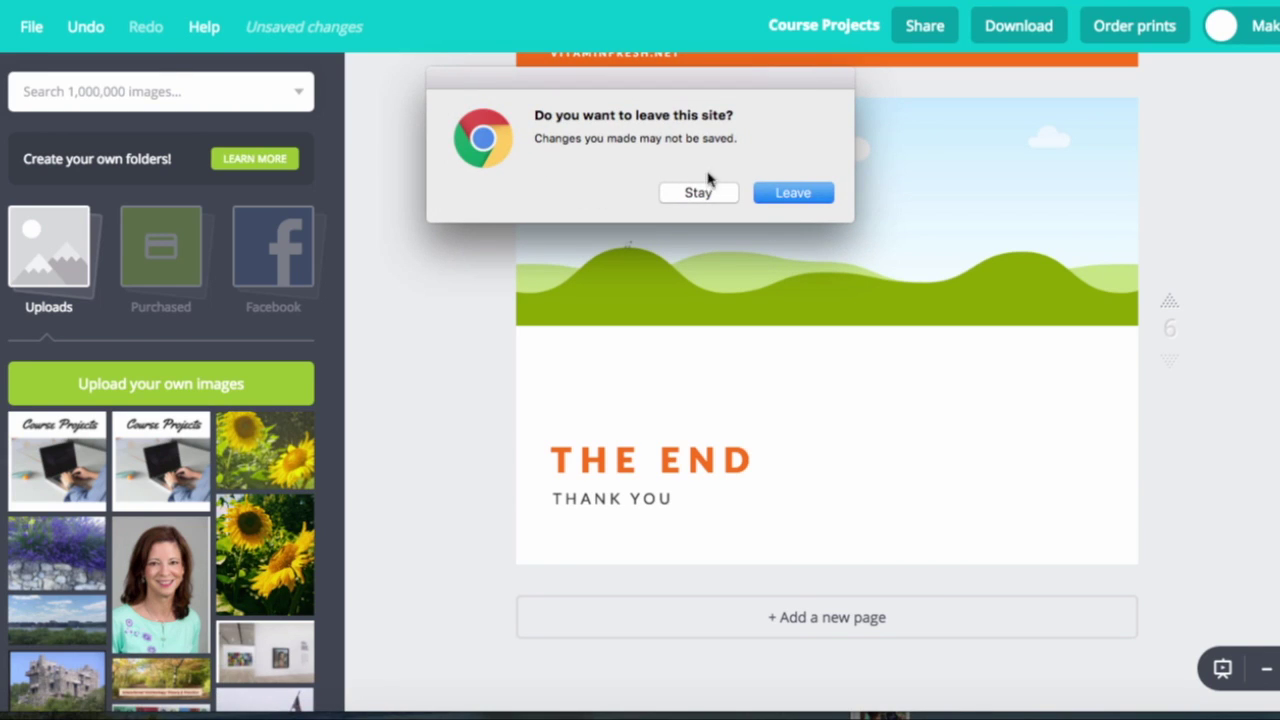
pyautogui.click(788, 193)
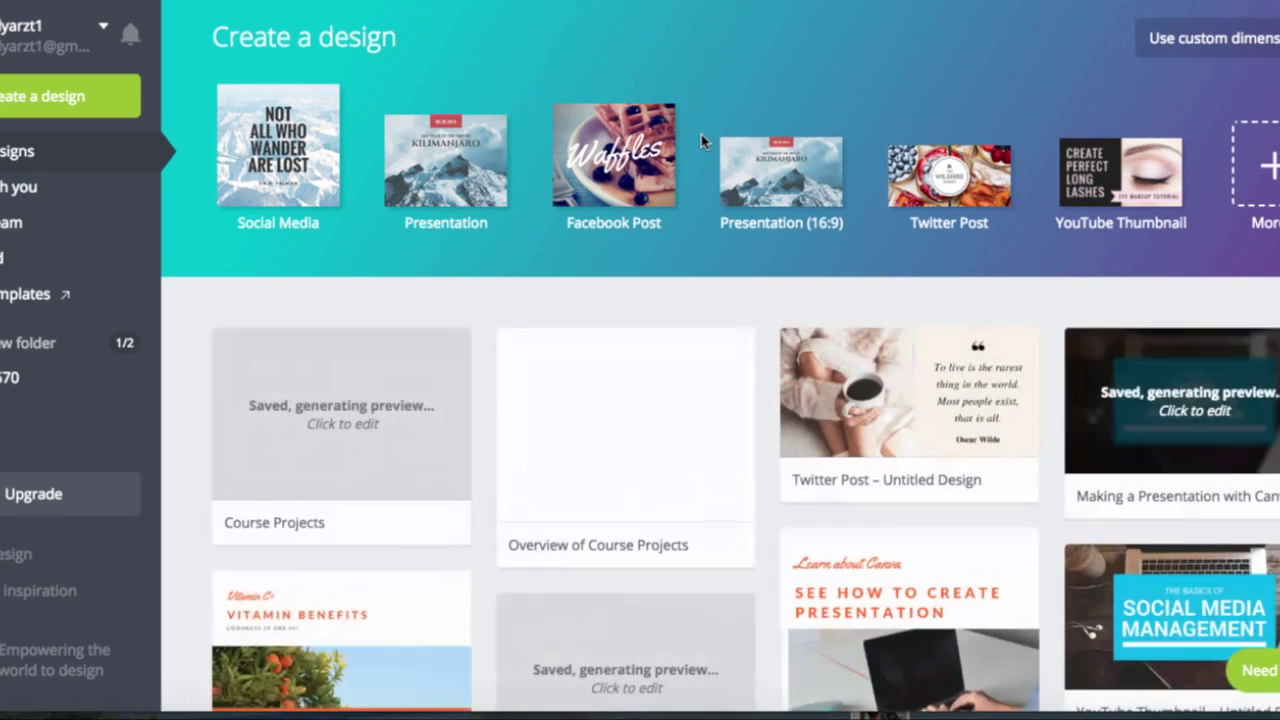
pyautogui.scroll(-1, 701, 134)
pyautogui.scroll(-2, 701, 134)
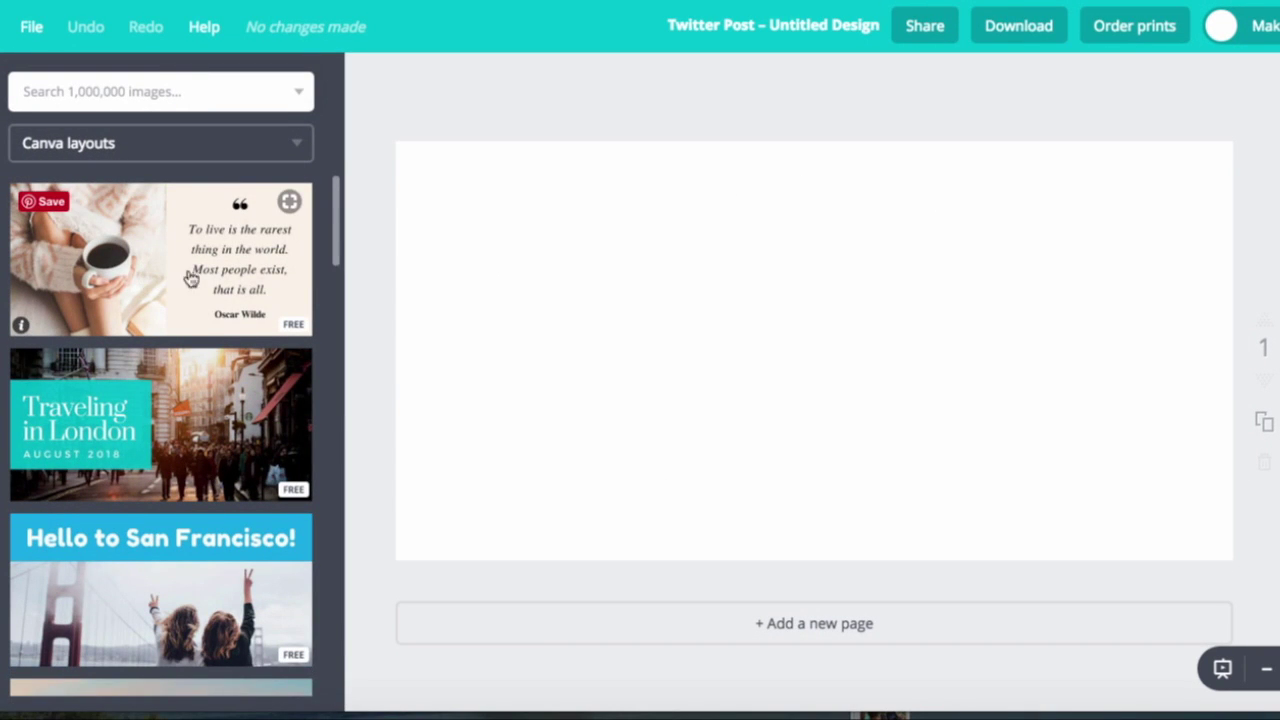
pyautogui.click(212, 273)
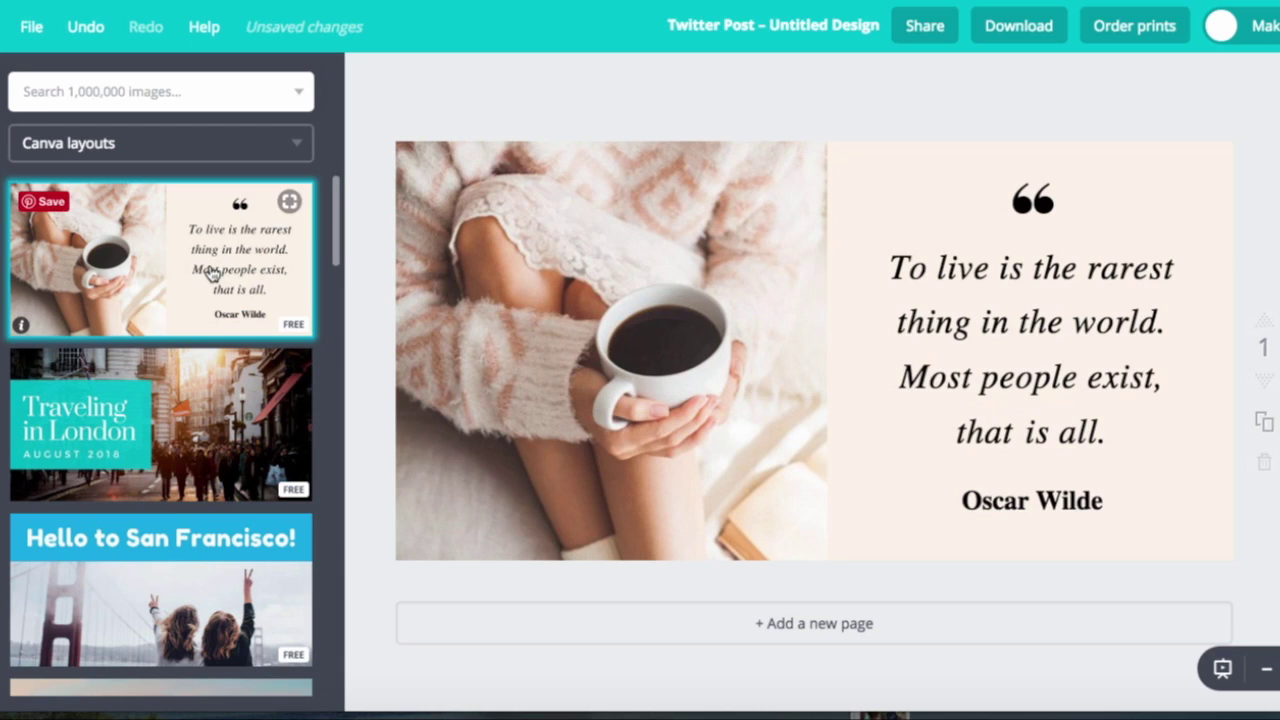
# Step: Check the coffee-cup photo and Oscar Wilde quote, then open the Share this design dialog
pyautogui.click(652, 348)
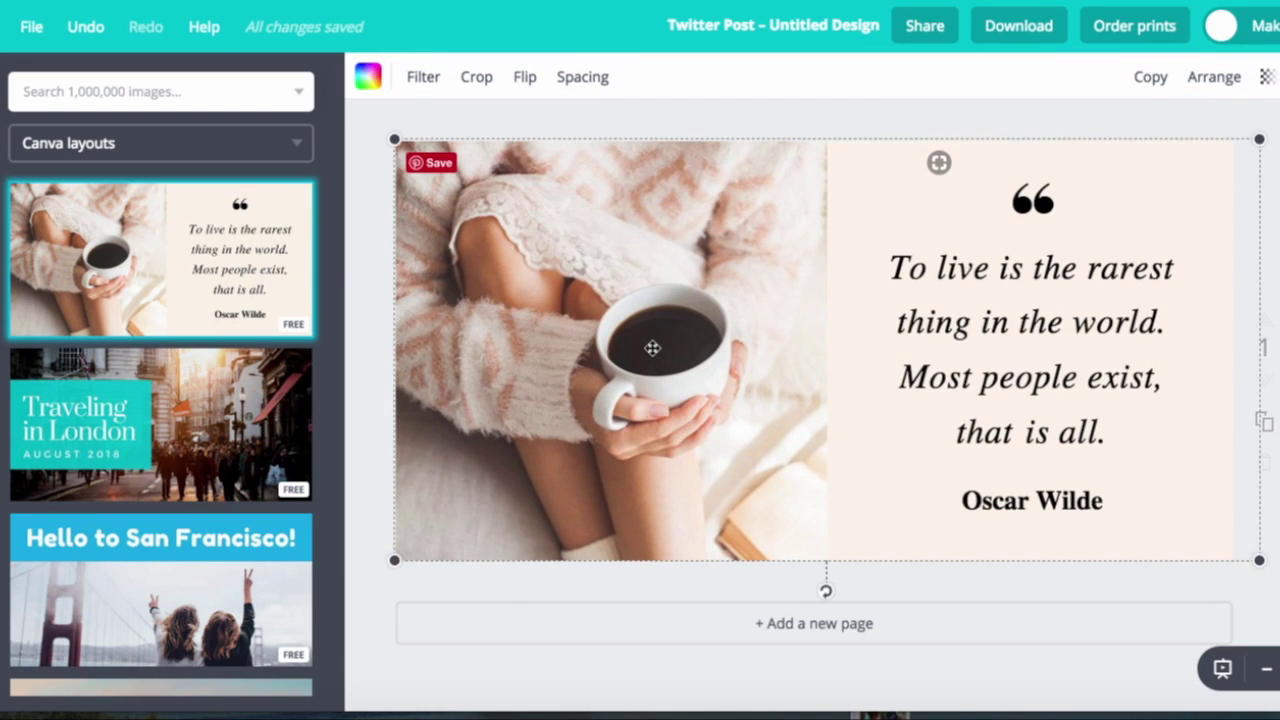
pyautogui.click(997, 320)
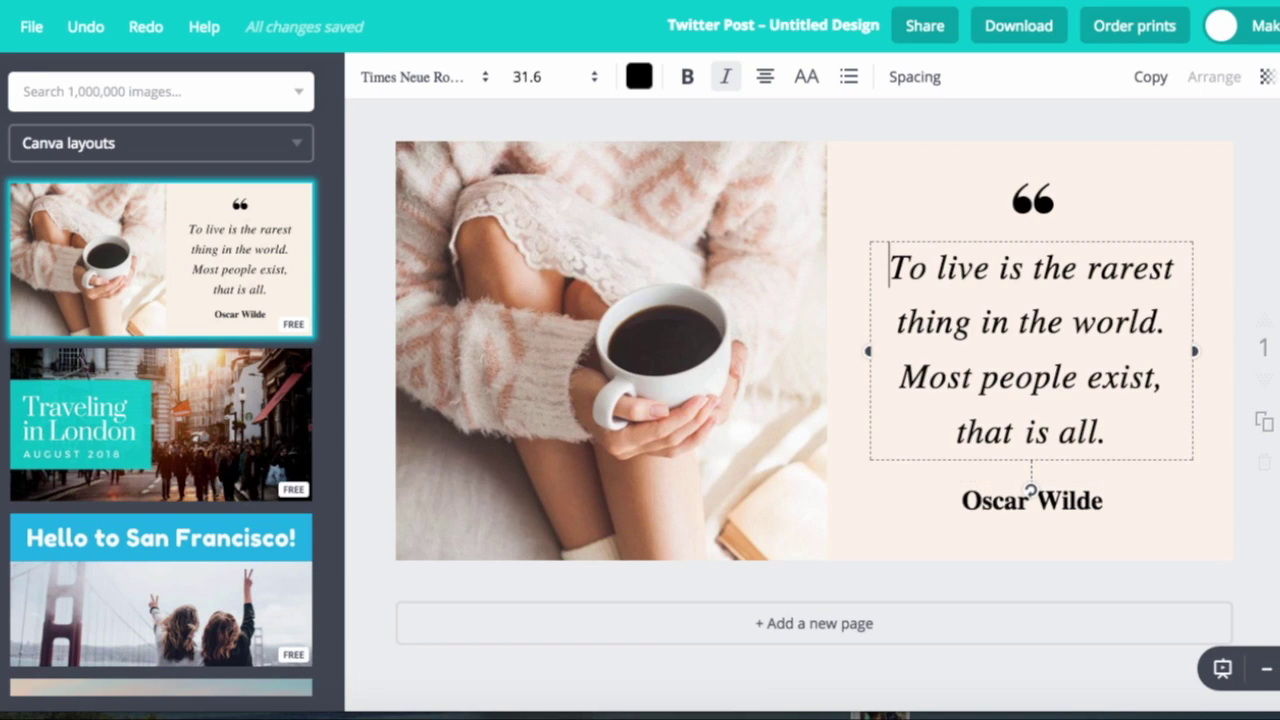
pyautogui.click(928, 28)
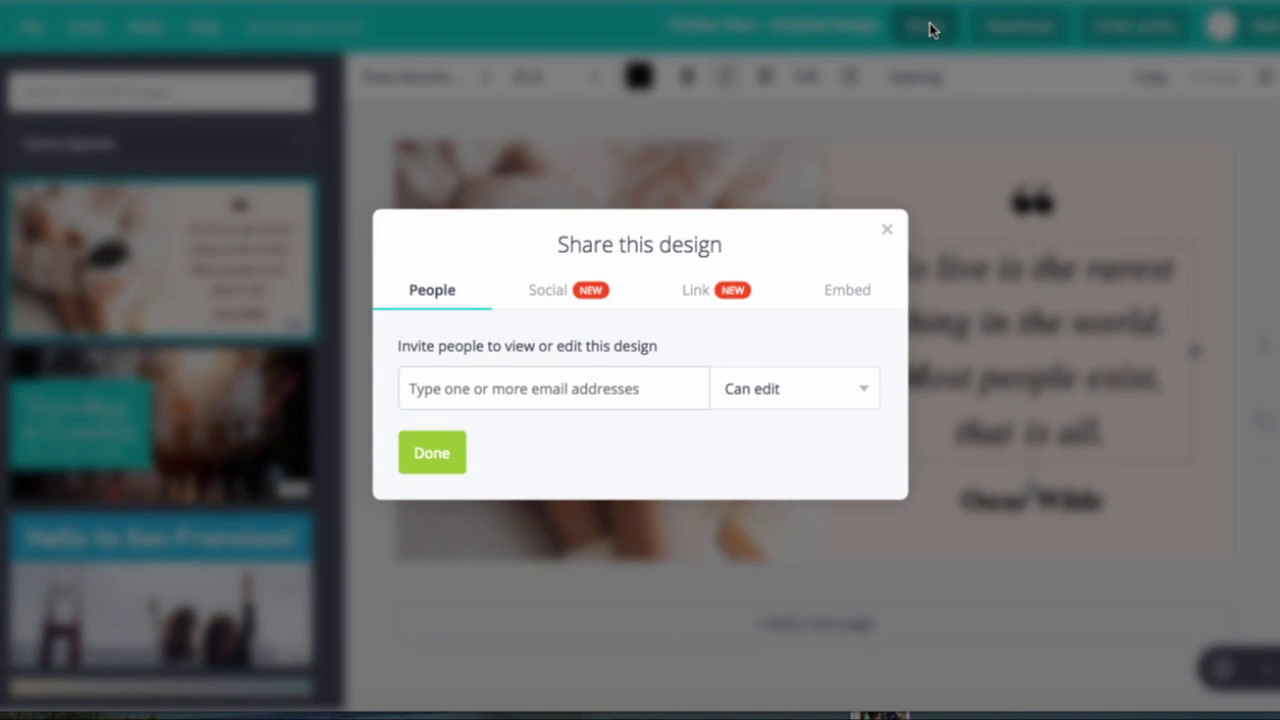
# Step: Review the Social sharing options for Twitter and Facebook, then close the Share dialog
pyautogui.click(561, 299)
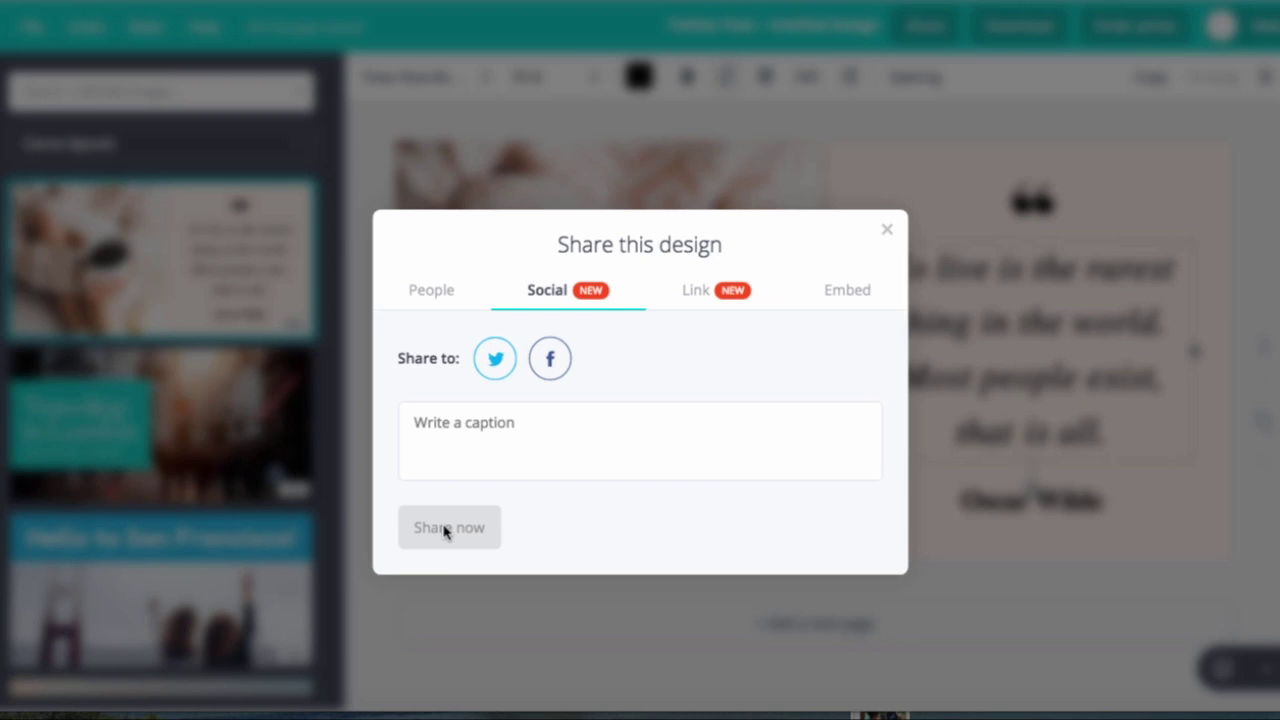
pyautogui.click(889, 233)
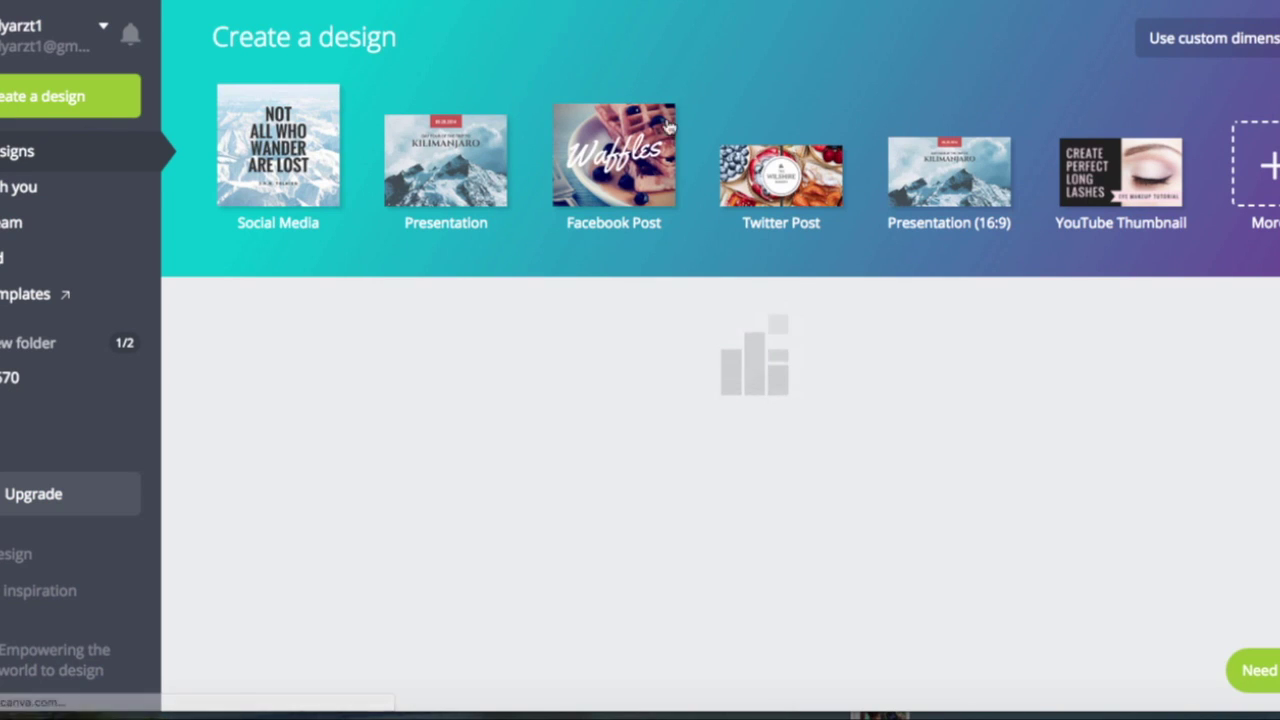
# Step: Scroll through the saved designs on the Canva home page and back up to Create a design
pyautogui.scroll(-1, 675, 120)
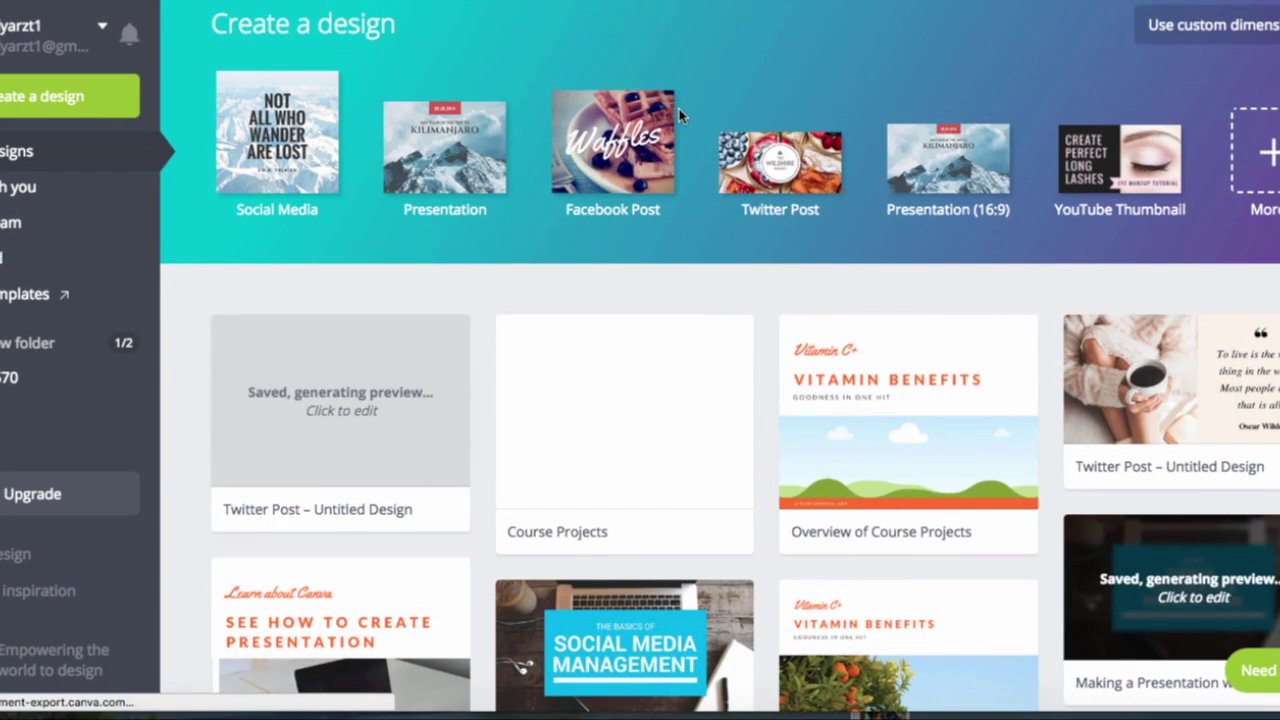
pyautogui.scroll(-3, 679, 117)
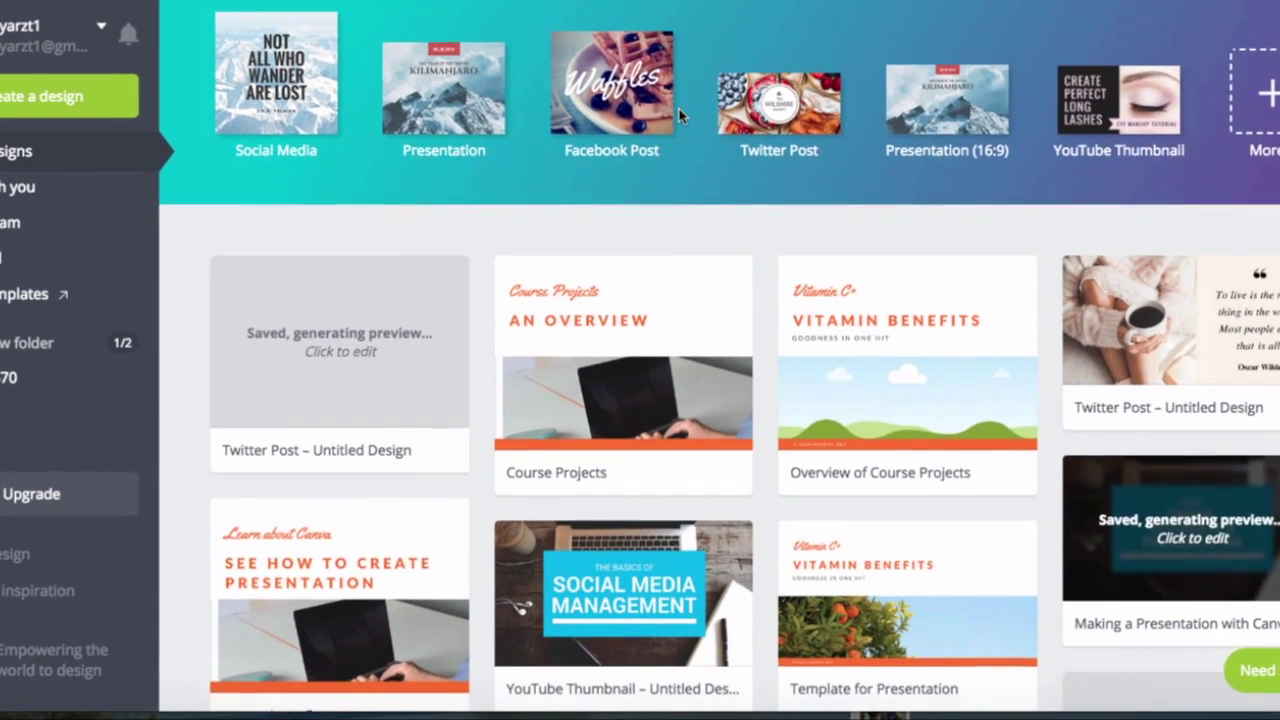
pyautogui.scroll(-10, 679, 117)
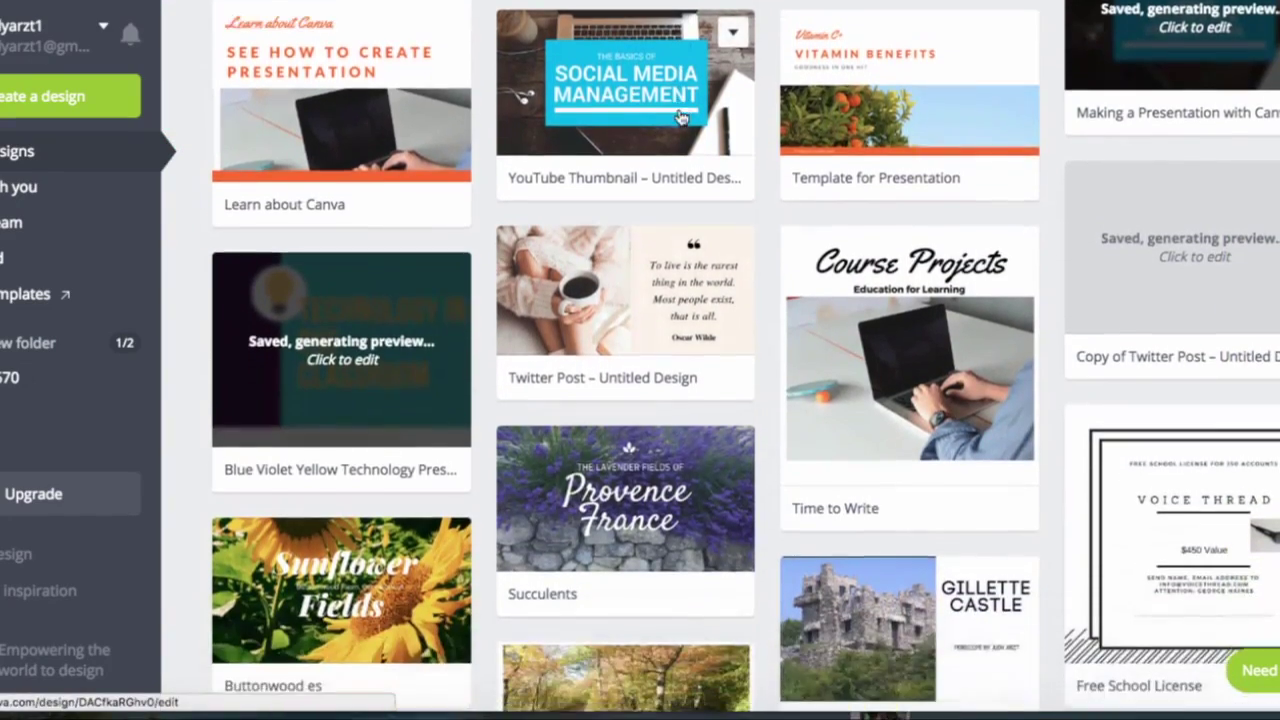
pyautogui.scroll(-10, 679, 117)
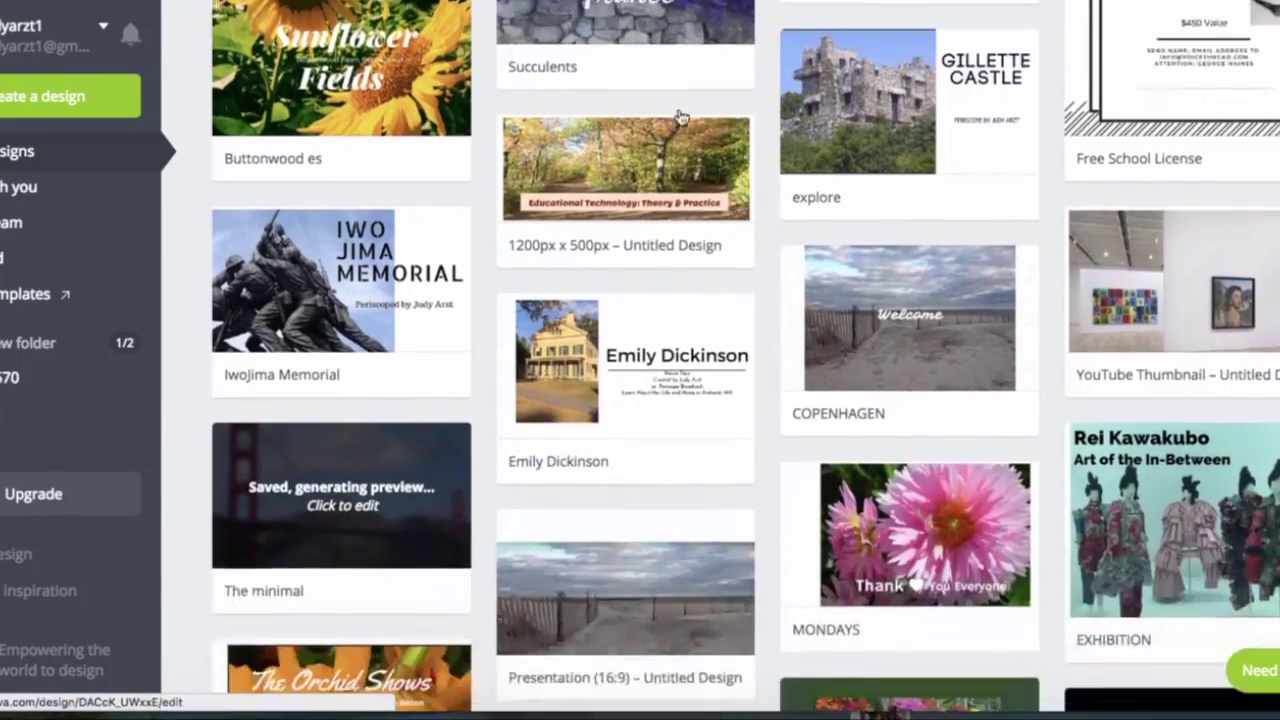
pyautogui.scroll(-5, 679, 117)
pyautogui.scroll(15, 679, 117)
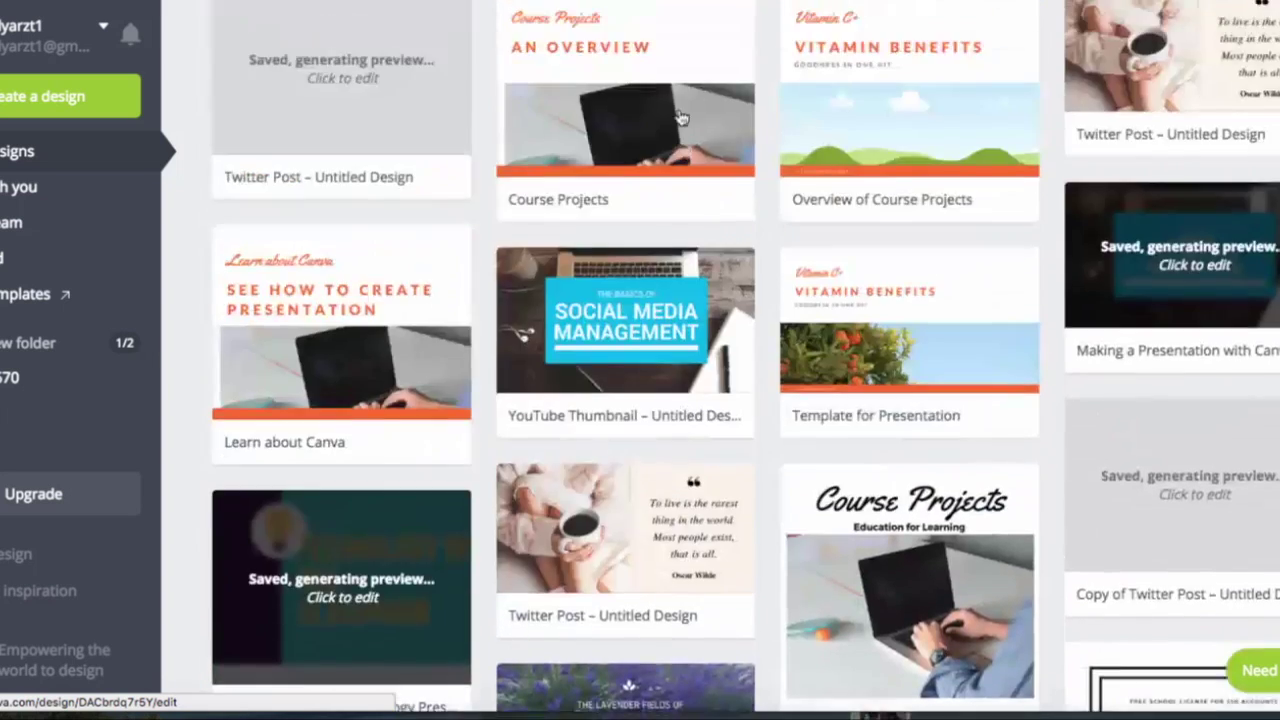
pyautogui.scroll(5, 679, 117)
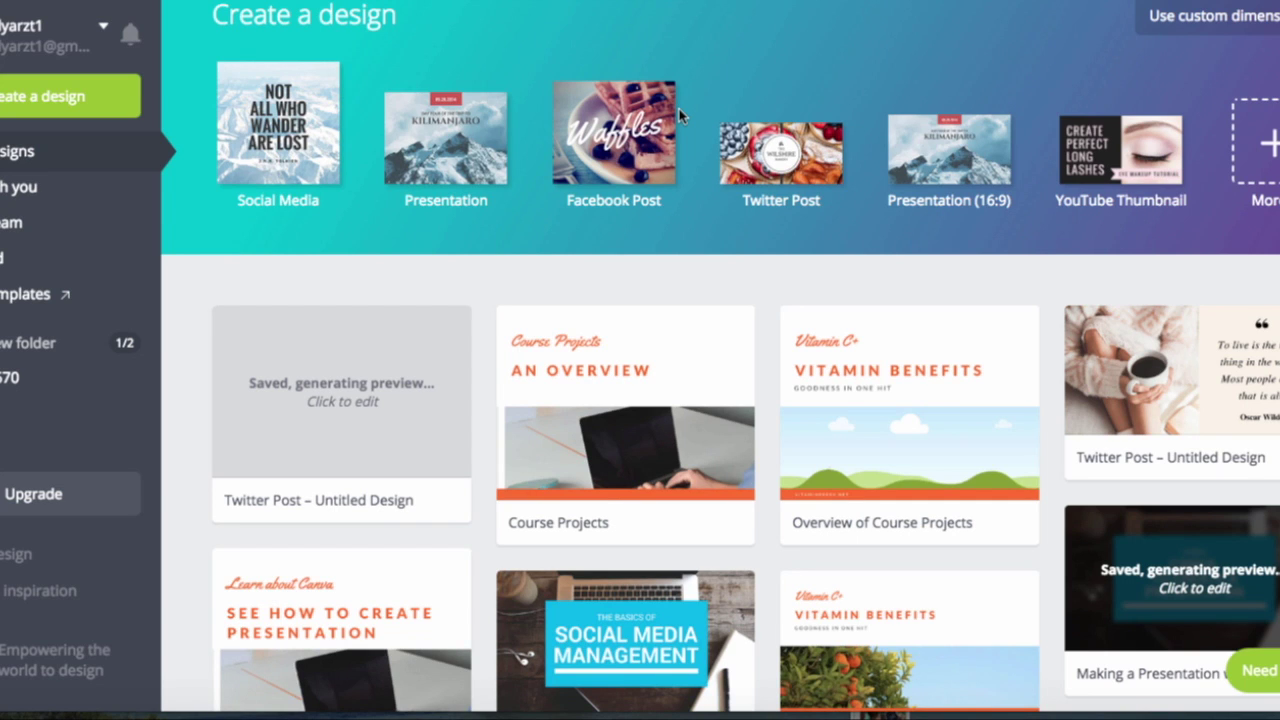
pyautogui.scroll(-1, 679, 117)
pyautogui.scroll(2, 679, 117)
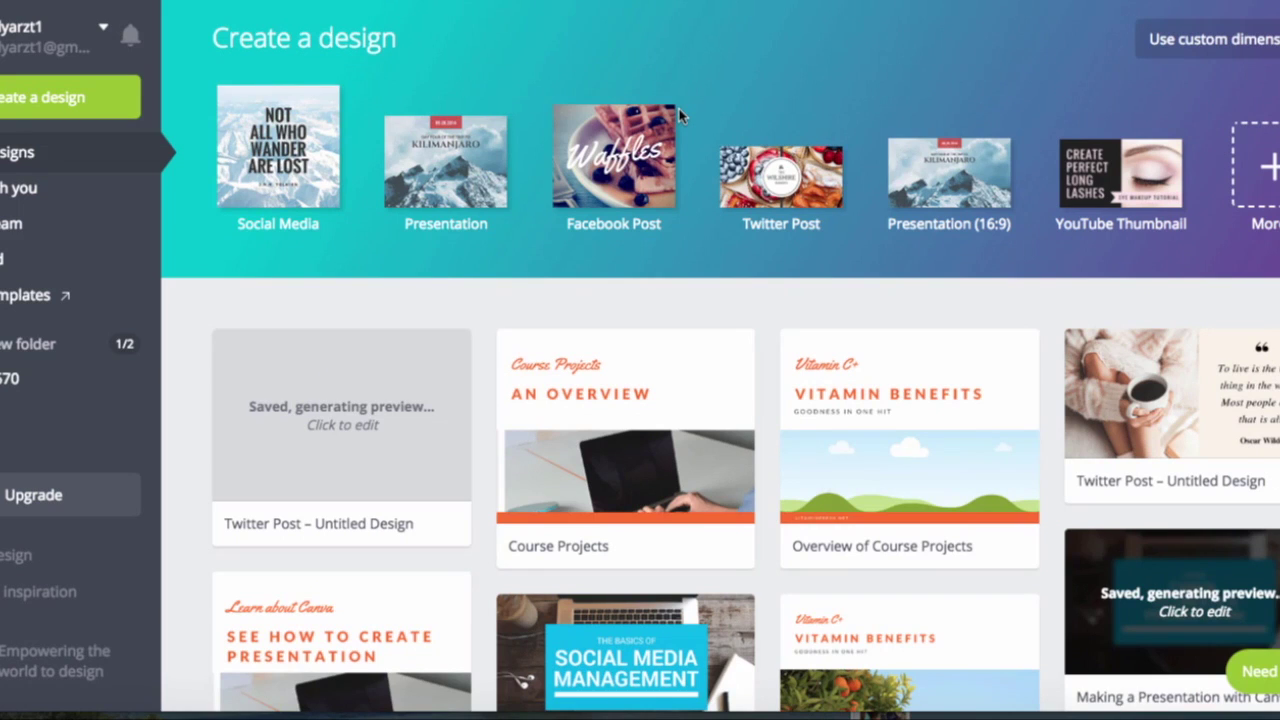
pyautogui.scroll(-1, 679, 117)
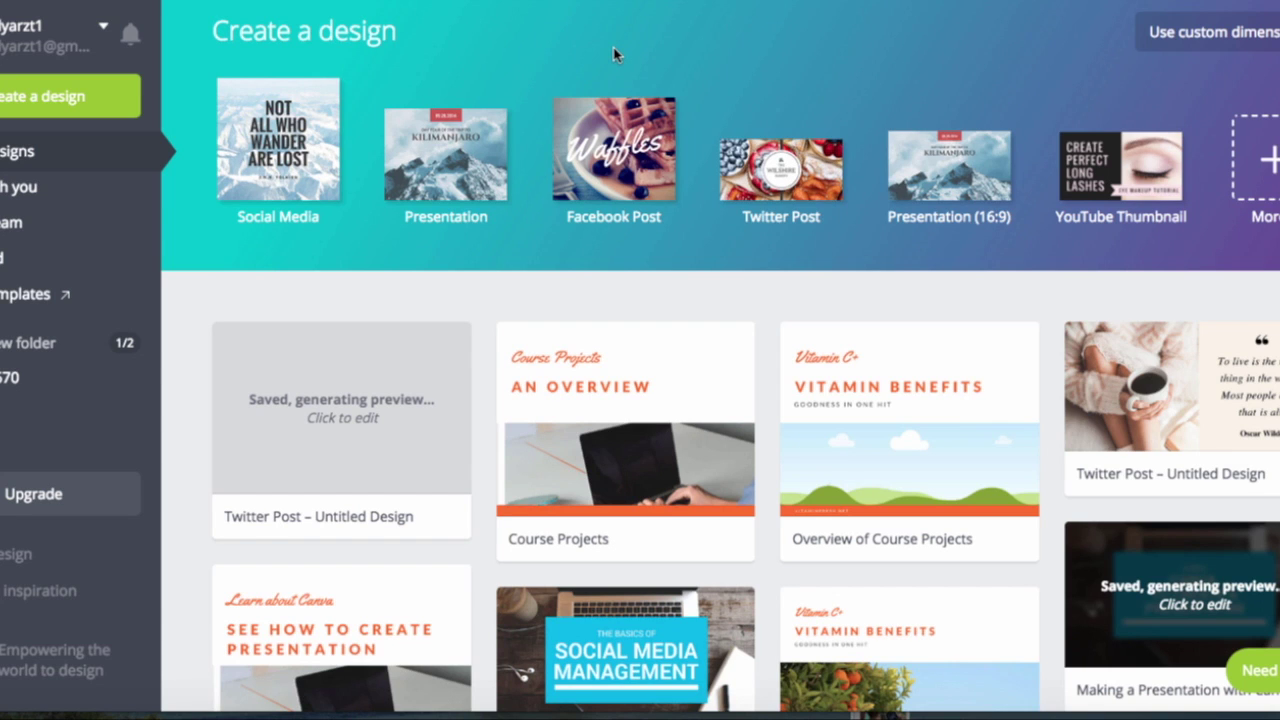
pyautogui.scroll(-3, 614, 55)
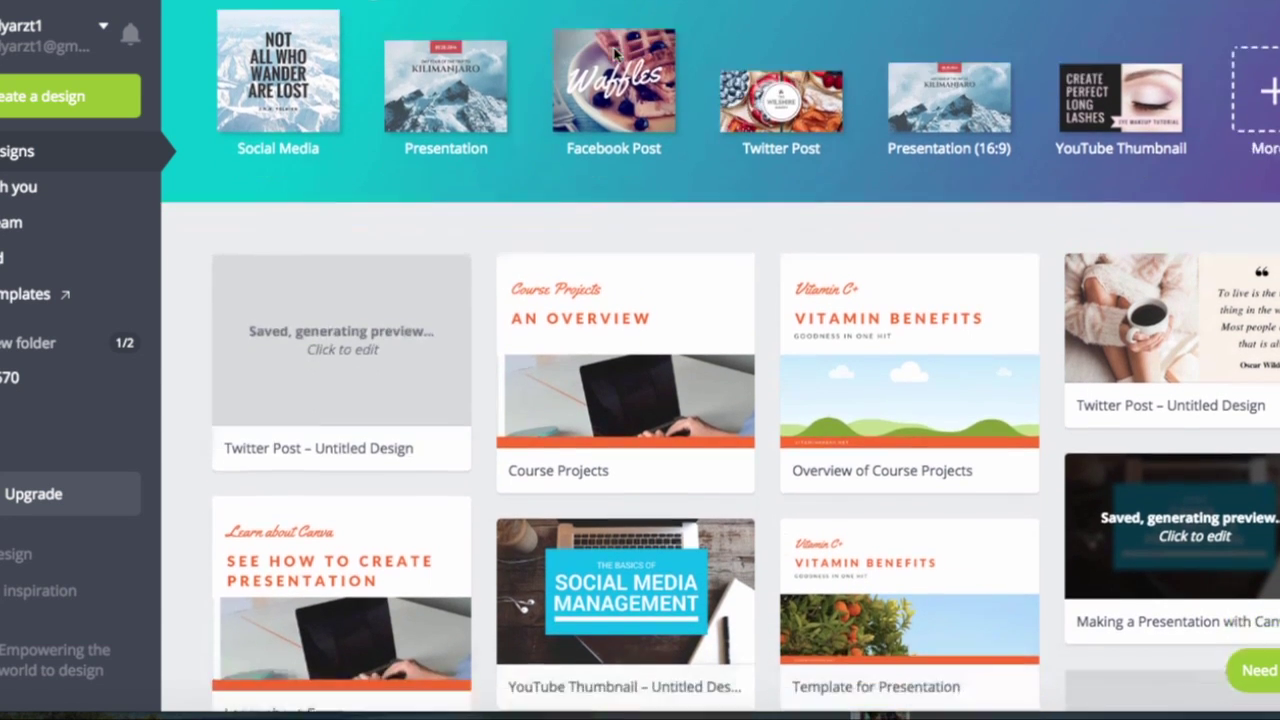
pyautogui.scroll(-1, 614, 55)
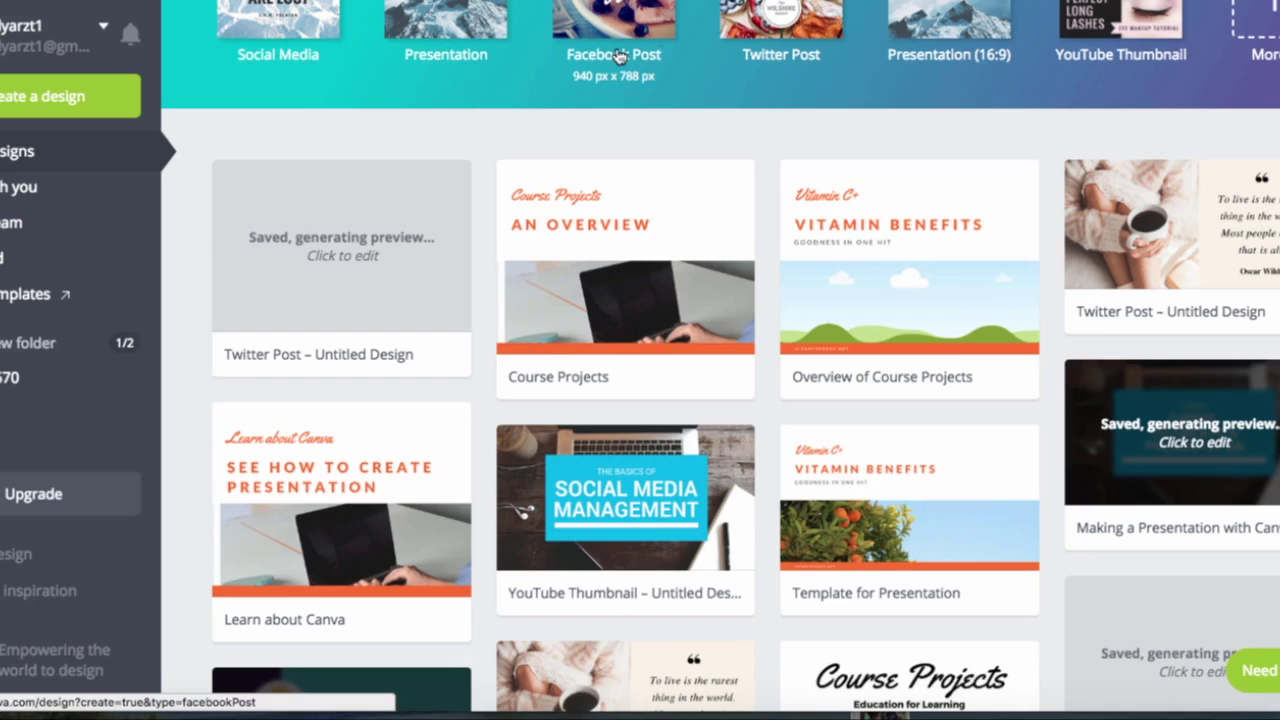
pyautogui.scroll(-8, 1020, 134)
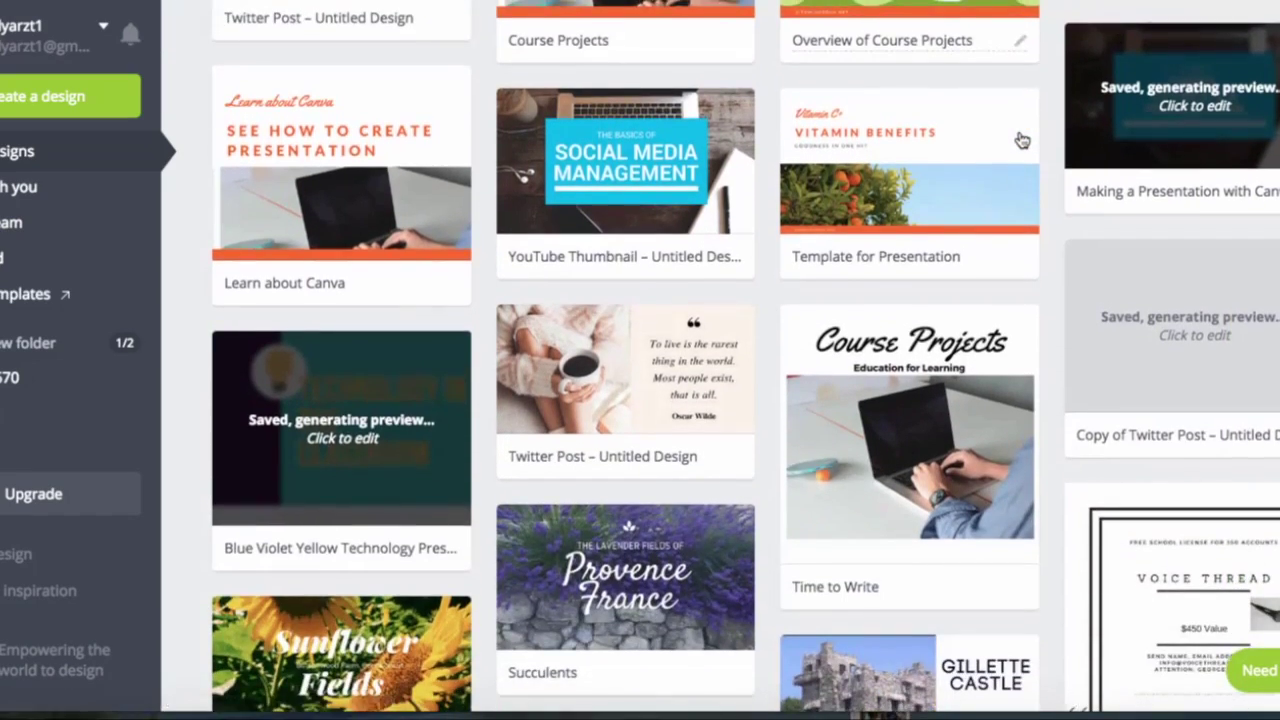
pyautogui.scroll(-15, 1022, 140)
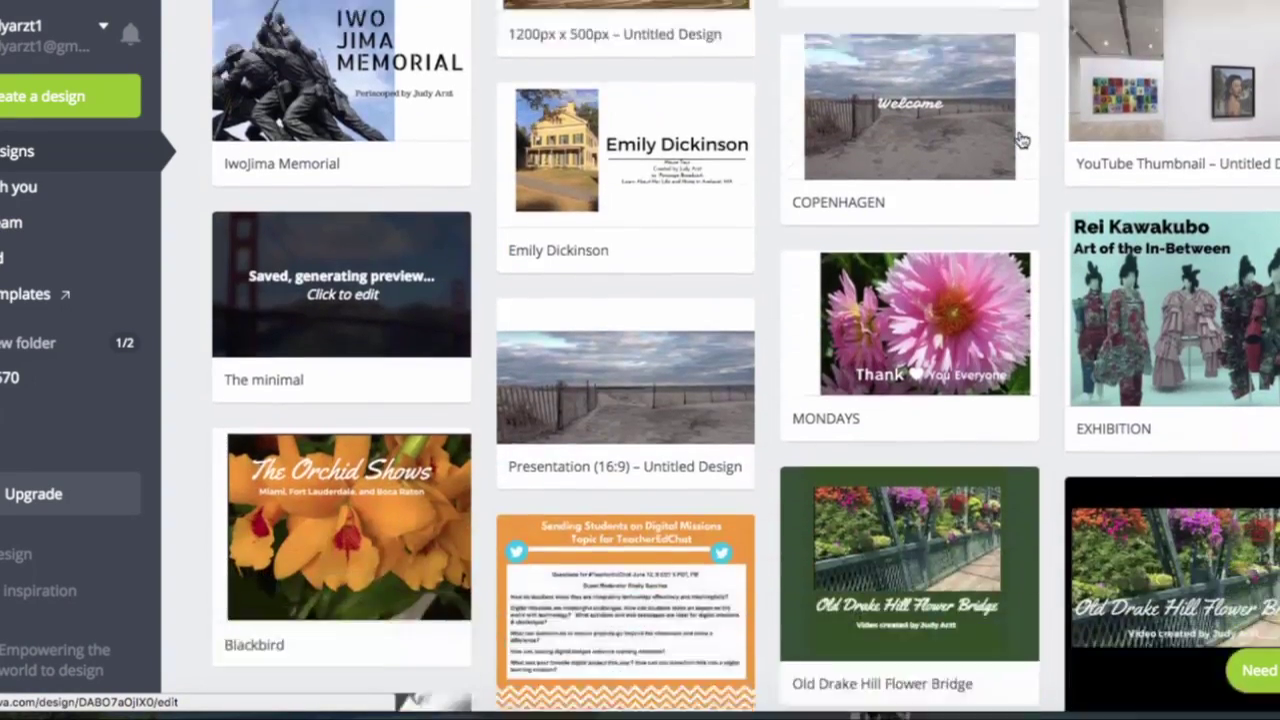
pyautogui.scroll(-20, 1022, 140)
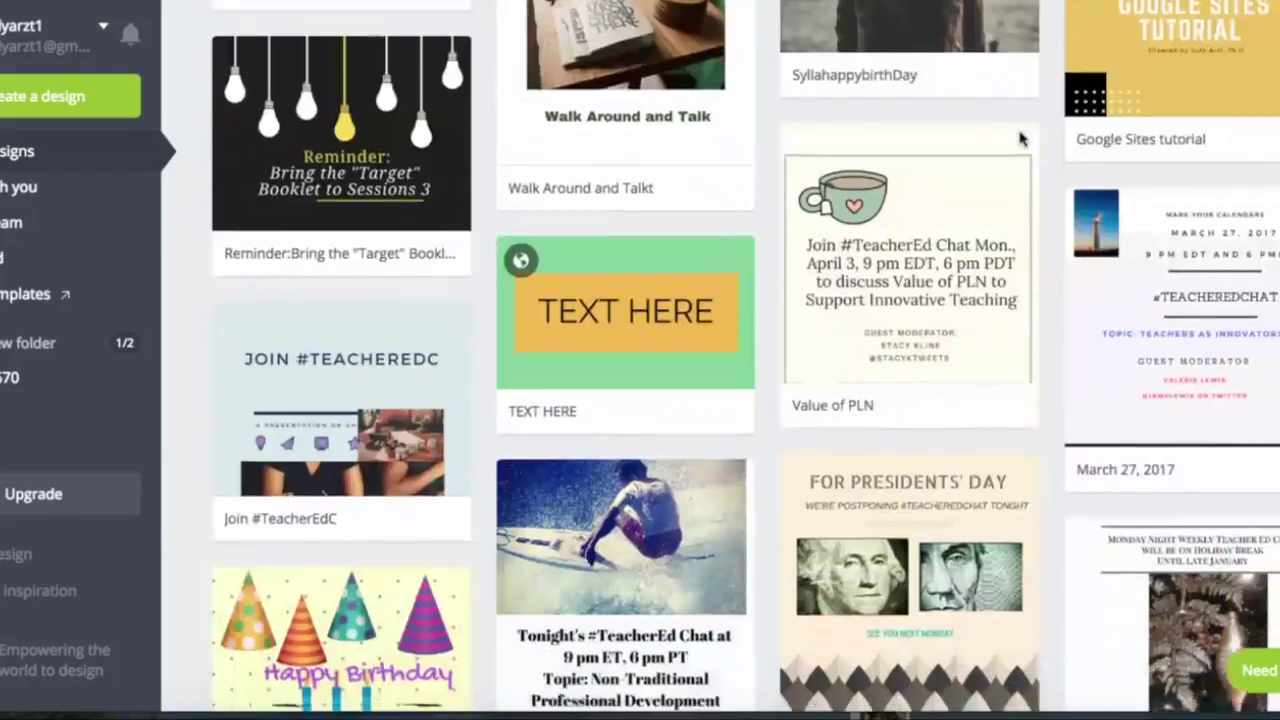
pyautogui.scroll(-6, 1020, 138)
pyautogui.scroll(20, 1020, 138)
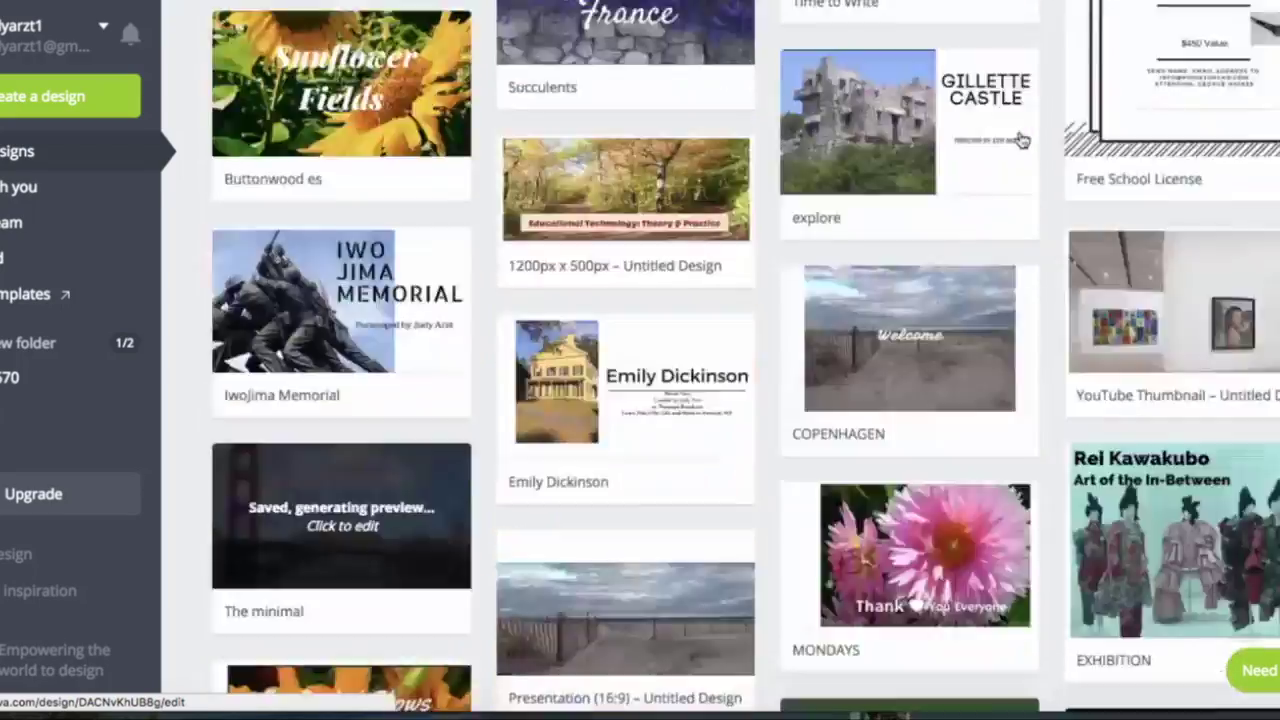
pyautogui.scroll(20, 1020, 140)
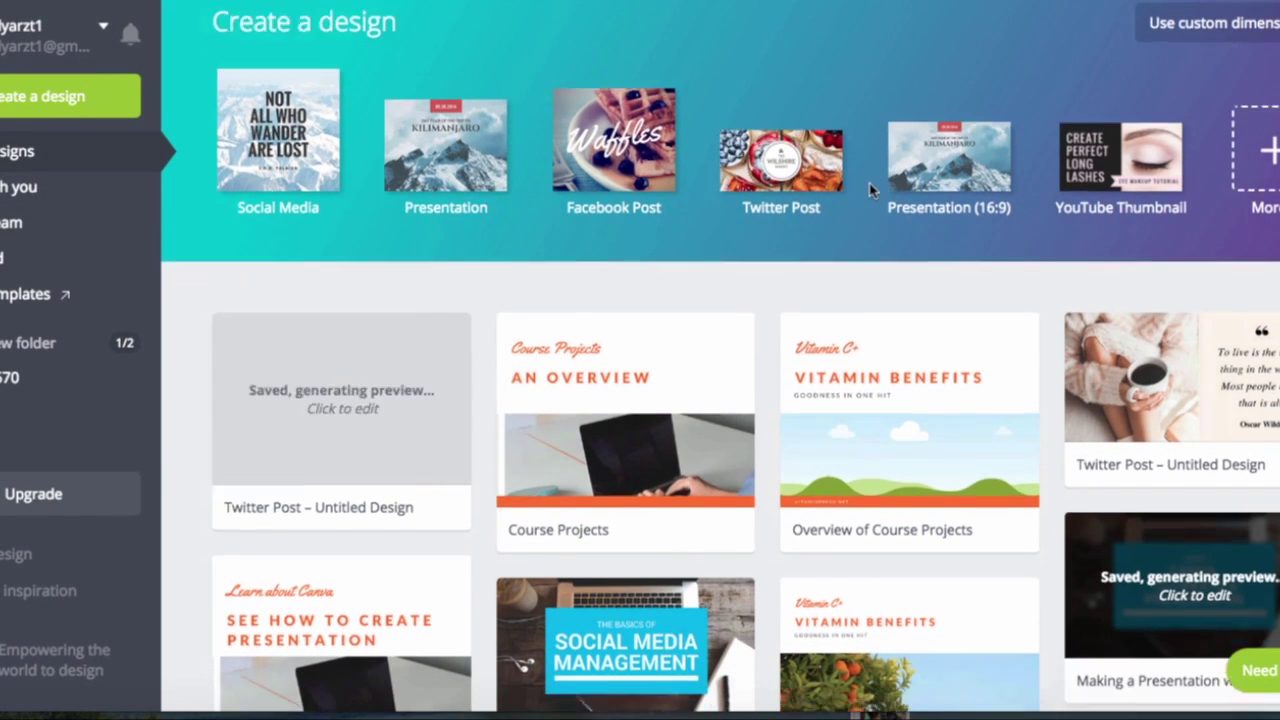
pyautogui.scroll(-5, 870, 190)
pyautogui.scroll(-1, 870, 190)
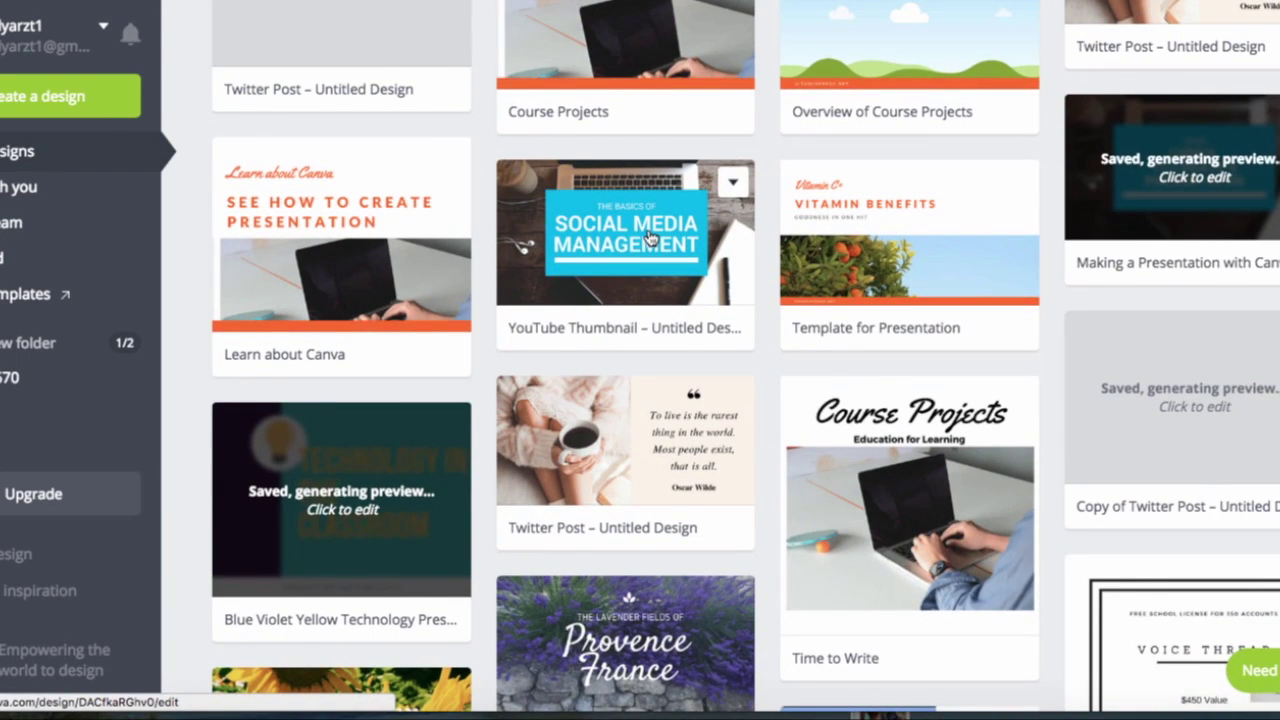
pyautogui.scroll(6, 650, 237)
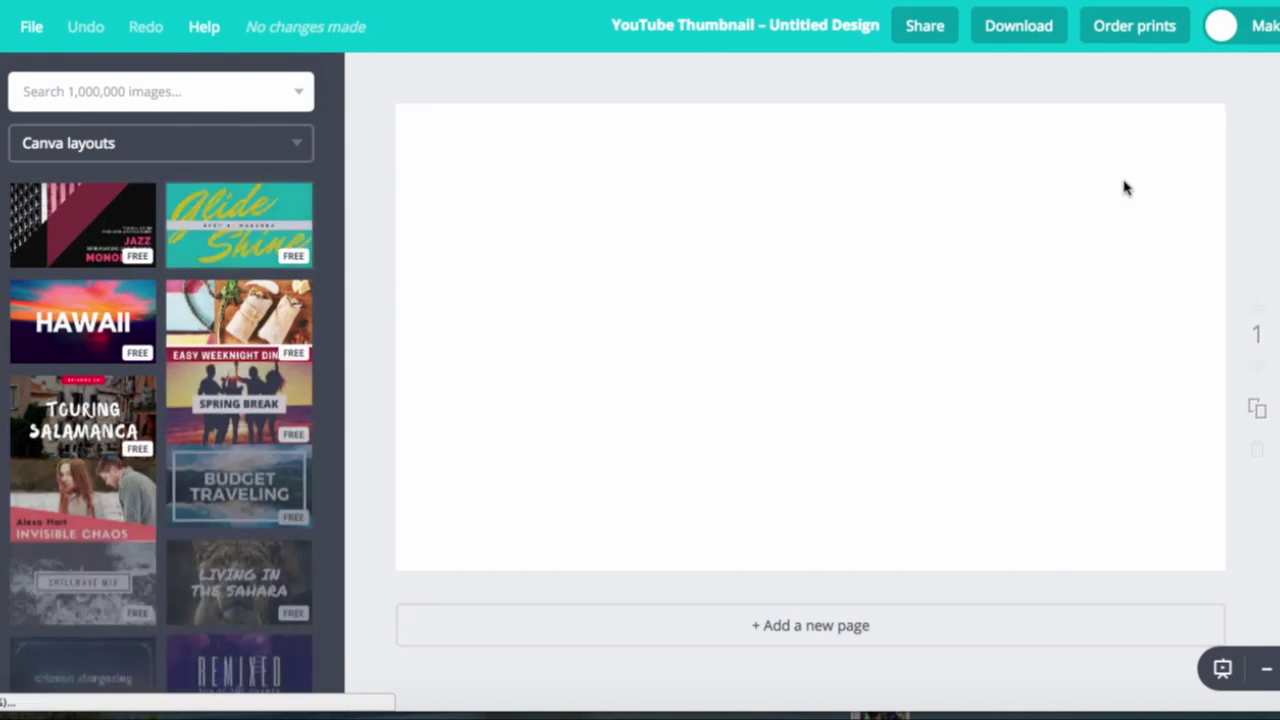
# Step: Apply 'The Basics of Social Media Management' layout to the blank YouTube Thumbnail
pyautogui.scroll(-5, 245, 532)
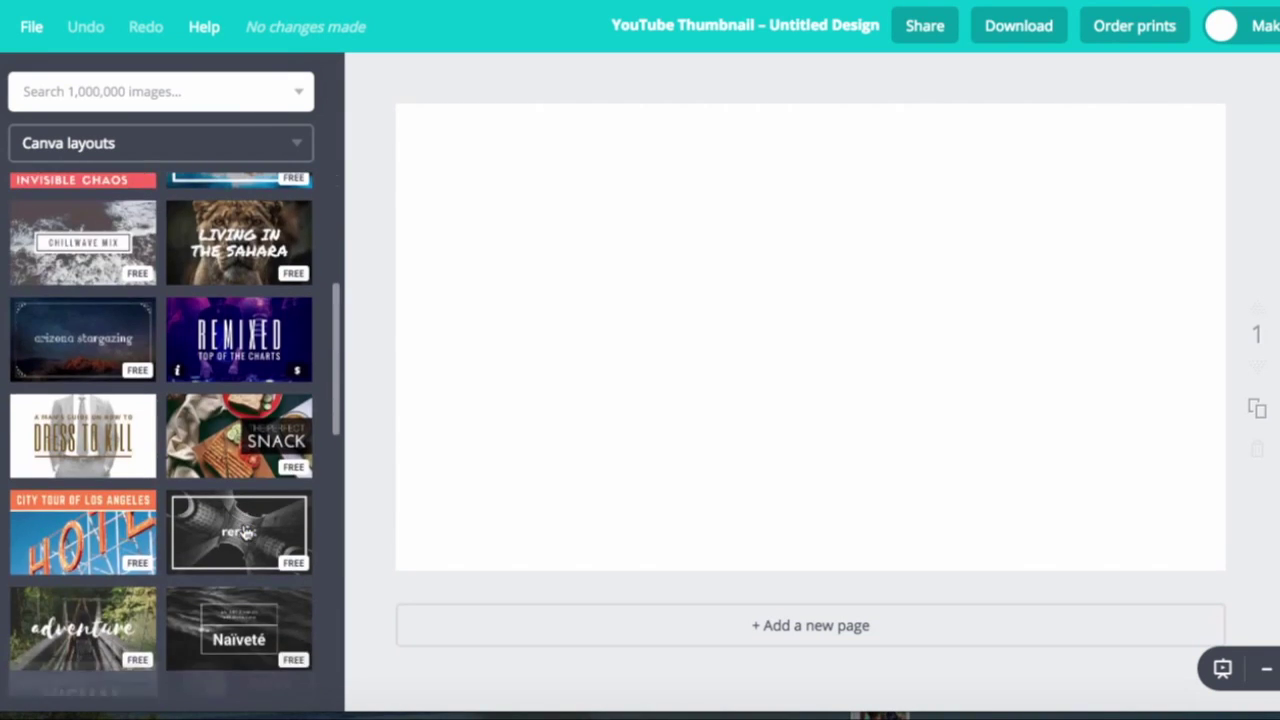
pyautogui.scroll(-4, 245, 532)
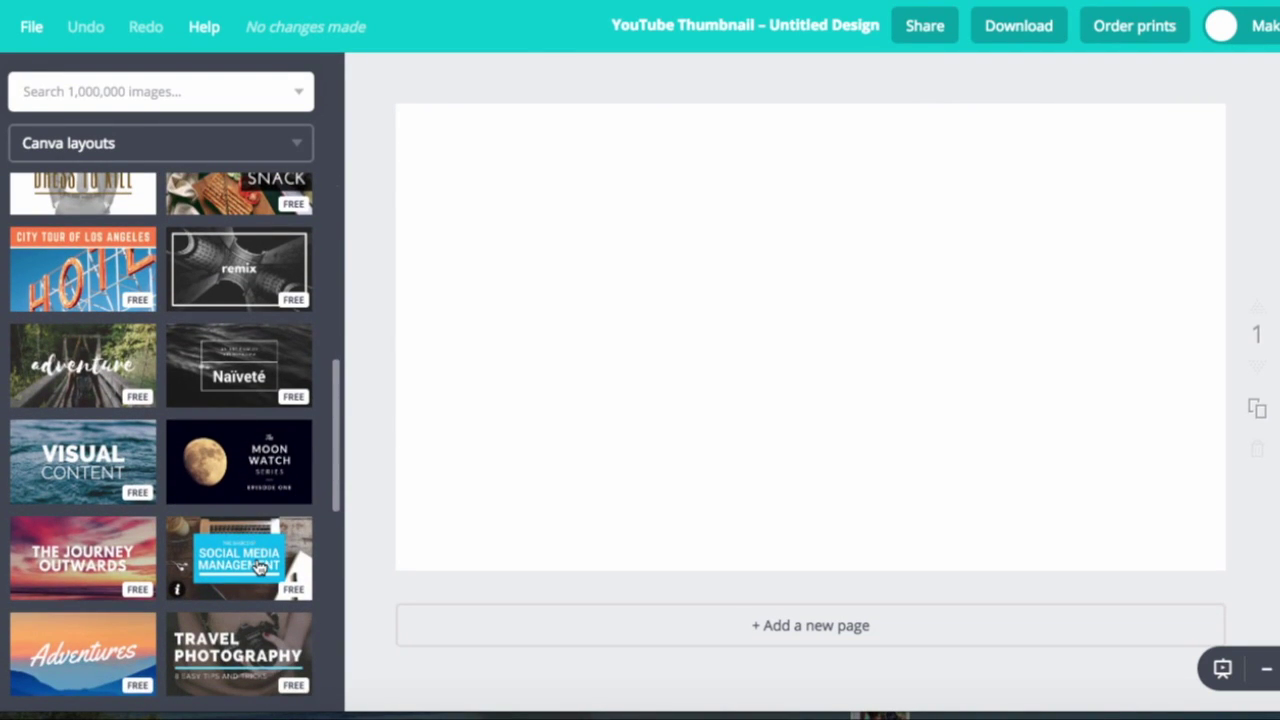
pyautogui.click(259, 567)
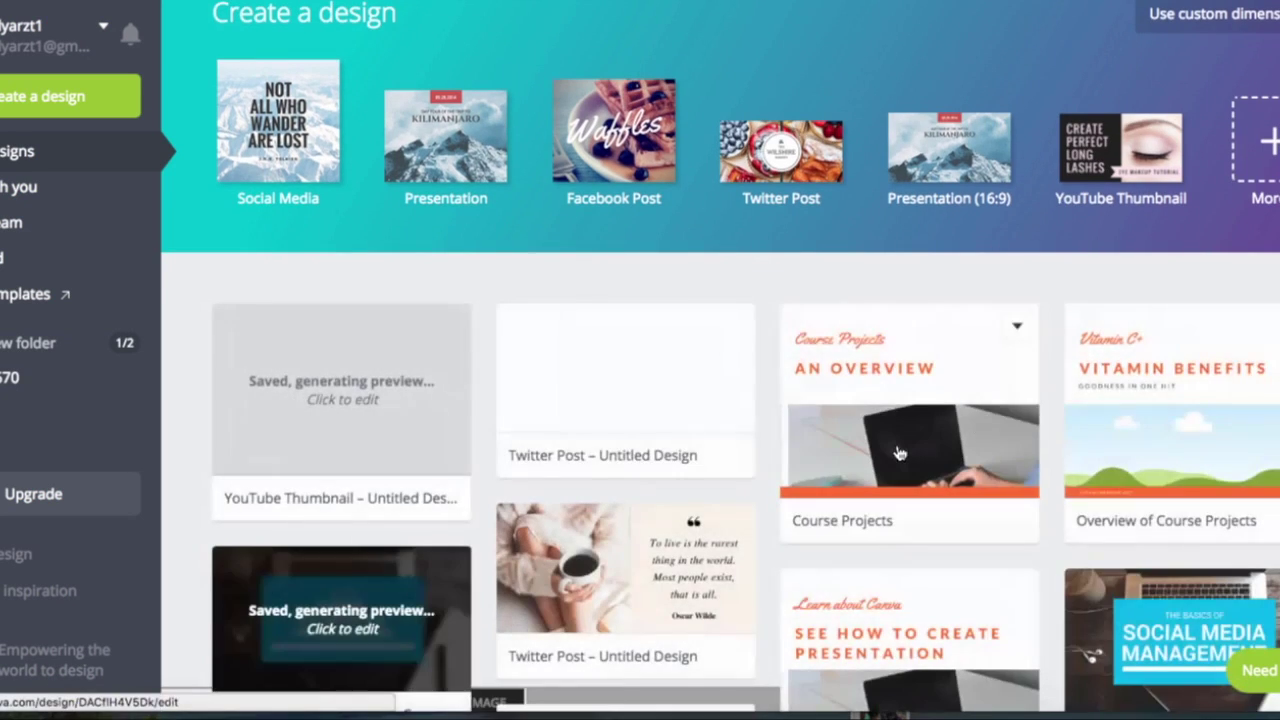
# Step: Reopen the YouTube Thumbnail – Untitled Design card from the home page designs grid
pyautogui.scroll(-5, 900, 454)
pyautogui.scroll(-10, 899, 453)
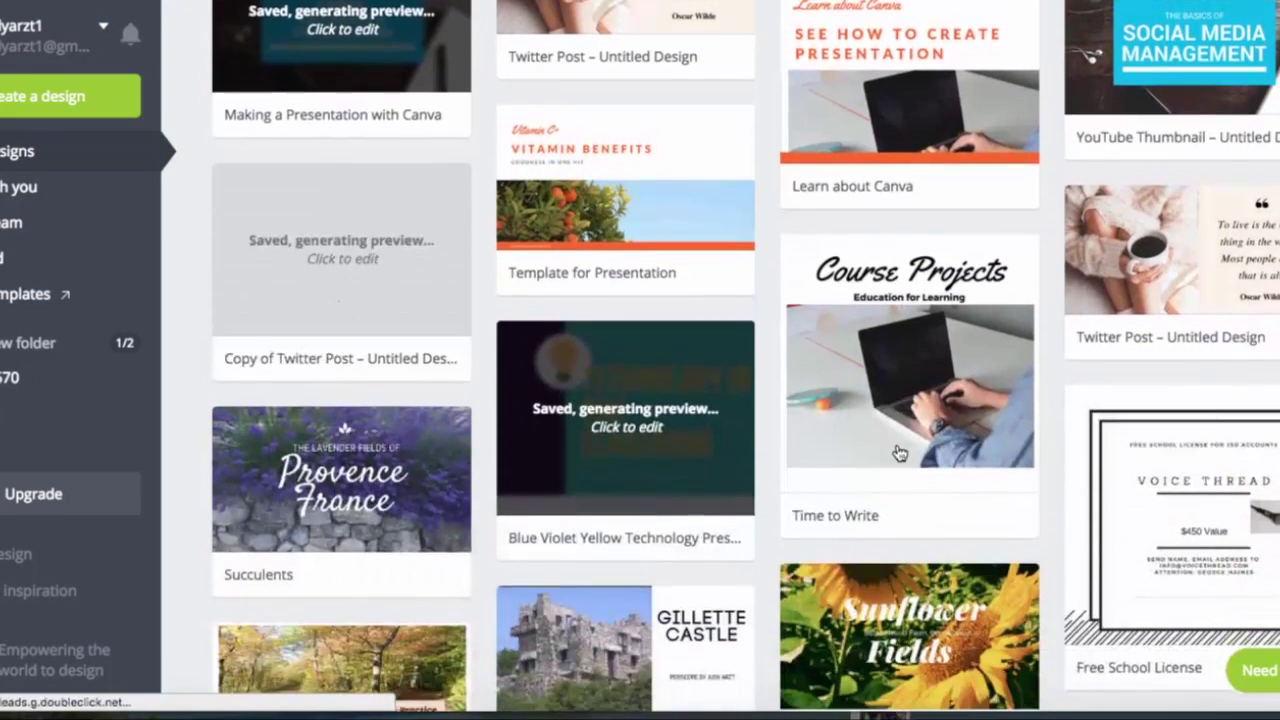
pyautogui.scroll(-3, 899, 453)
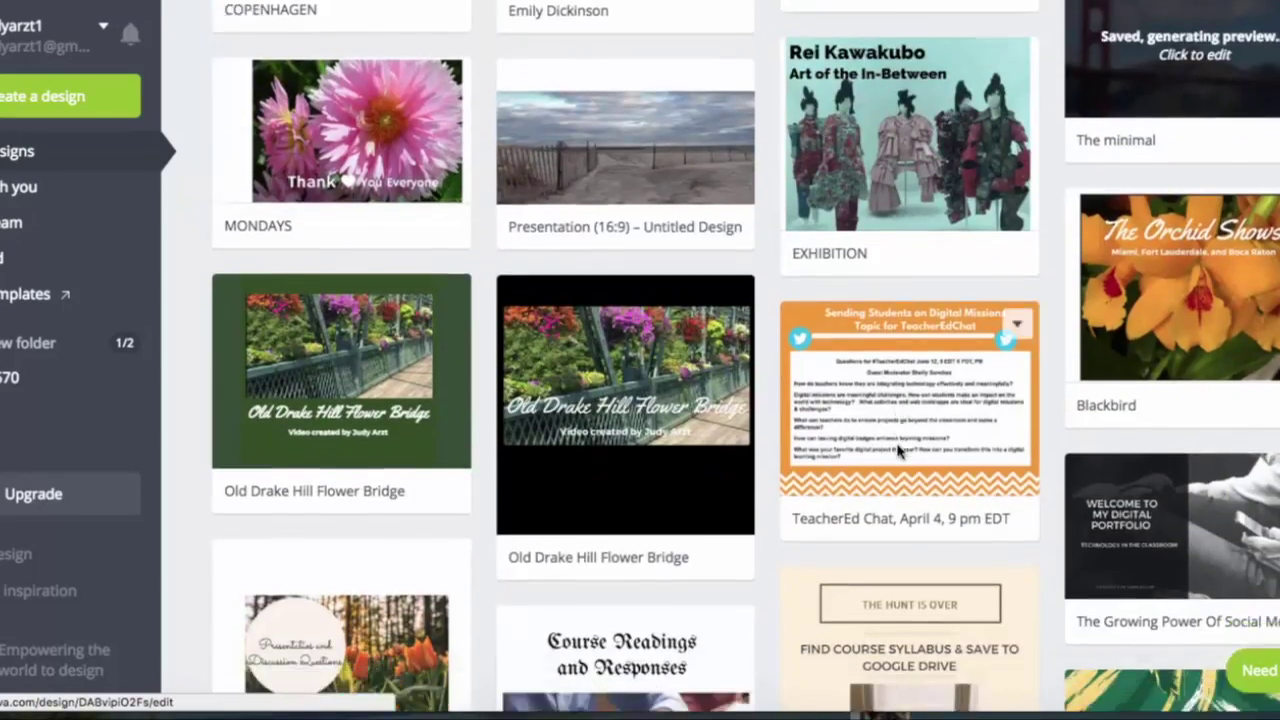
pyautogui.scroll(10, 899, 453)
pyautogui.scroll(5, 897, 453)
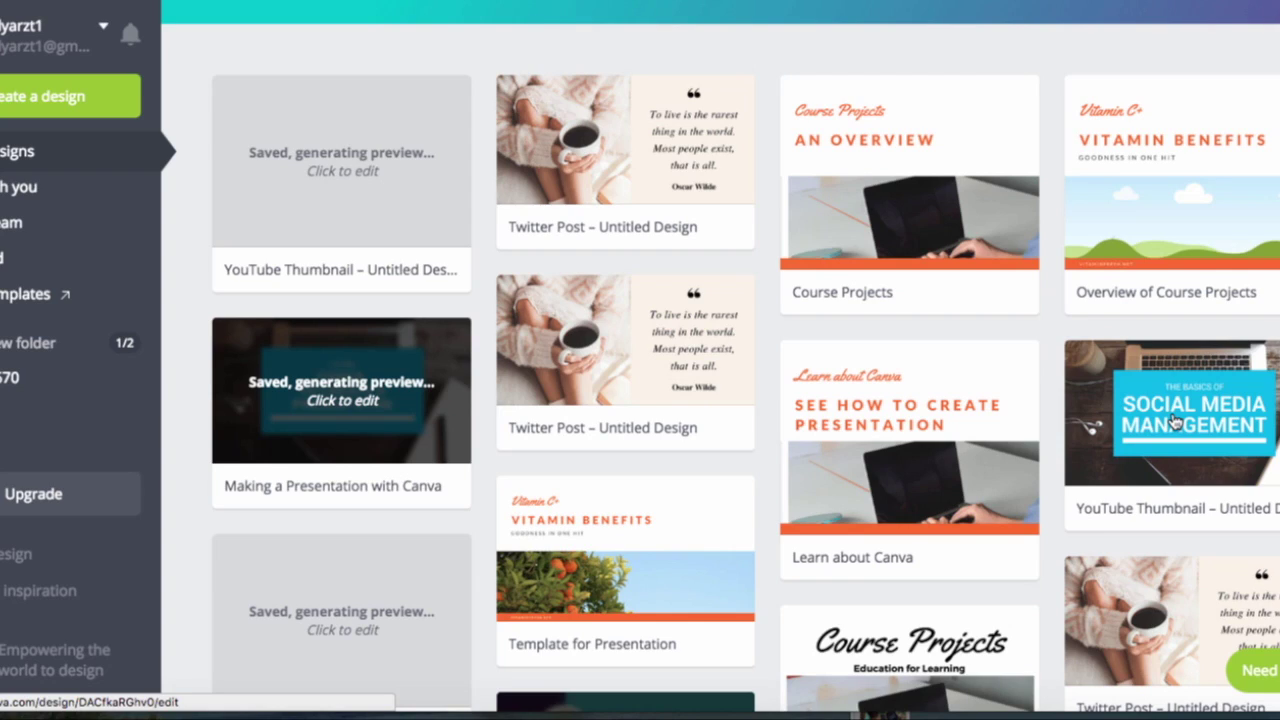
pyautogui.click(1175, 420)
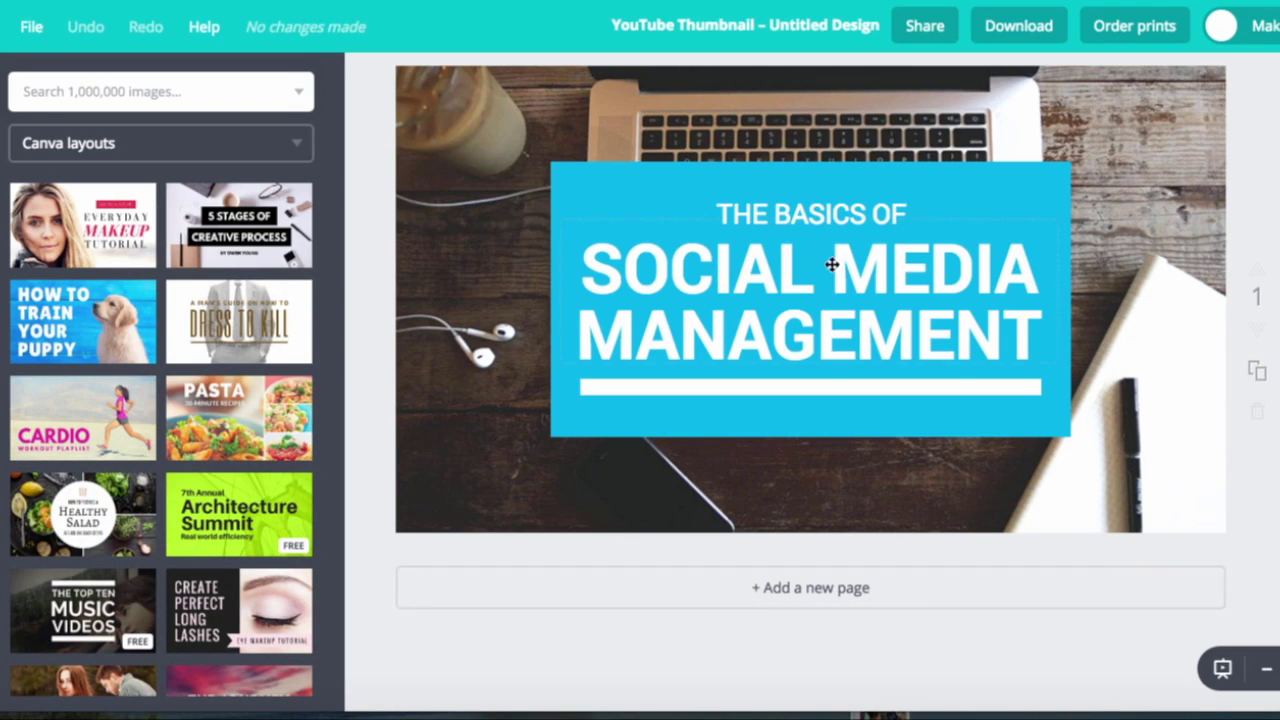
# Step: Replace the small top line 'THE BASICS OF' with LEARN
pyautogui.click(827, 224)
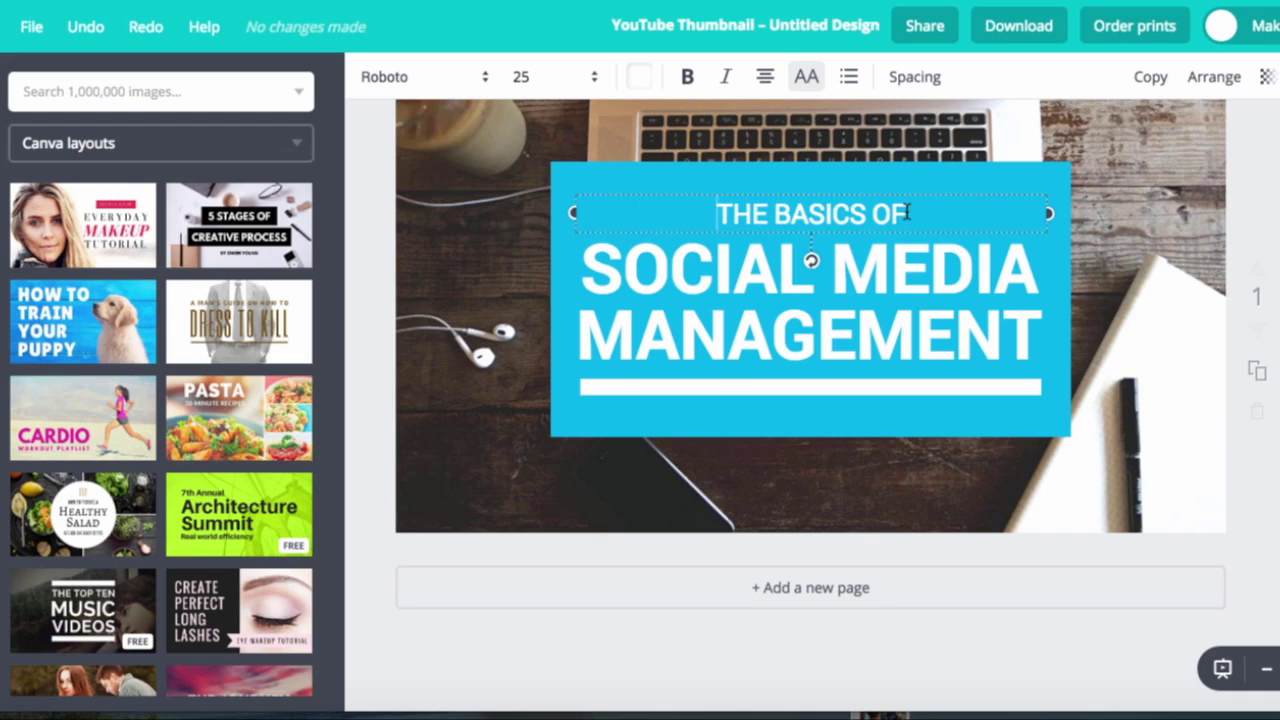
pyautogui.press('BackSpace')
pyautogui.press('BackSpace')
pyautogui.press('BackSpace')
pyautogui.press('BackSpace')
pyautogui.press('BackSpace')
pyautogui.press('BackSpace')
pyautogui.press('BackSpace')
pyautogui.press('BackSpace')
pyautogui.press('BackSpace')
pyautogui.press('BackSpace')
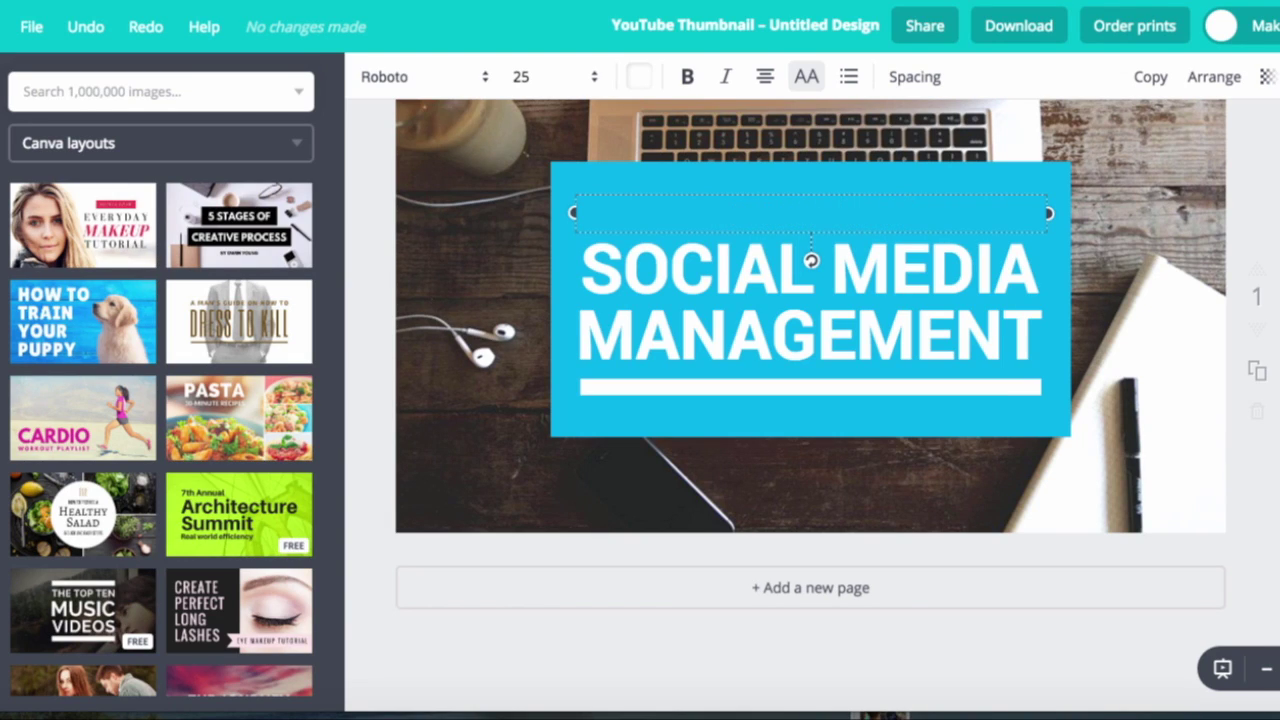
pyautogui.write('LEARN')
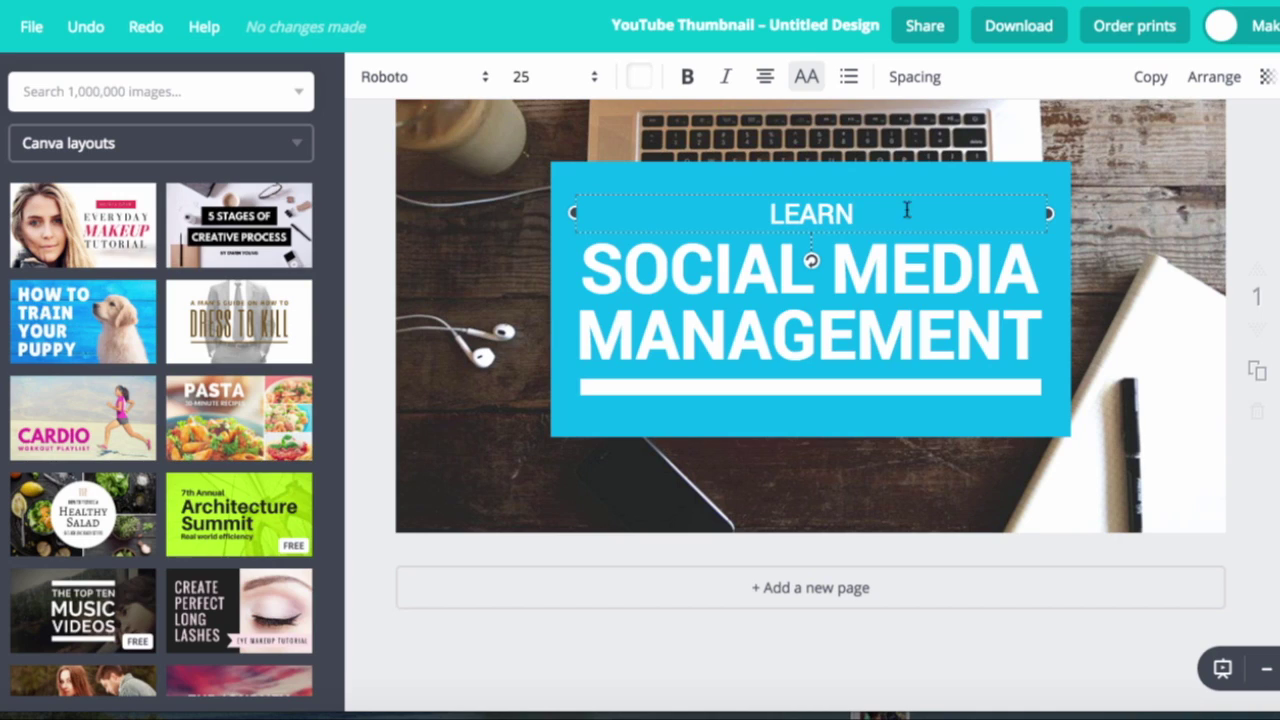
# Step: Rewrite the SOCIAL MEDIA MANAGEMENT heading as two lines: THE BASICS / OF CANVA
pyautogui.click(666, 262)
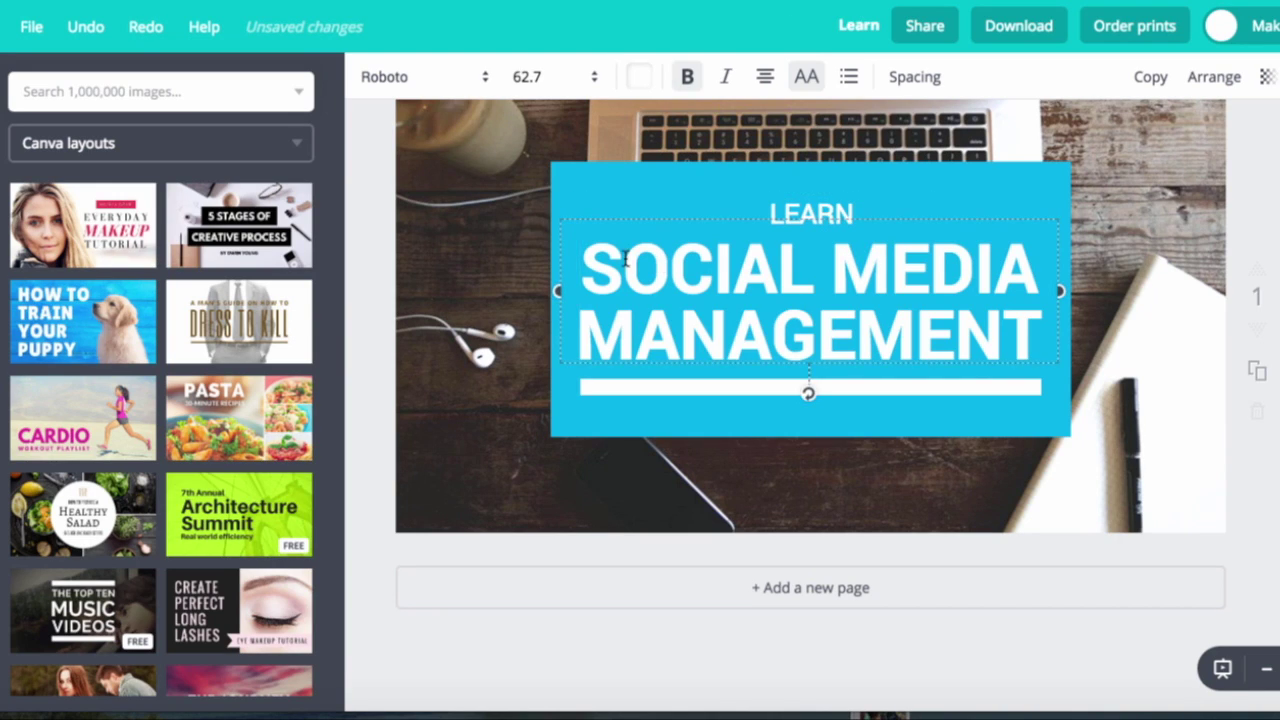
pyautogui.moveTo(1037, 343); pyautogui.dragTo(592, 246)
pyautogui.write('THE')
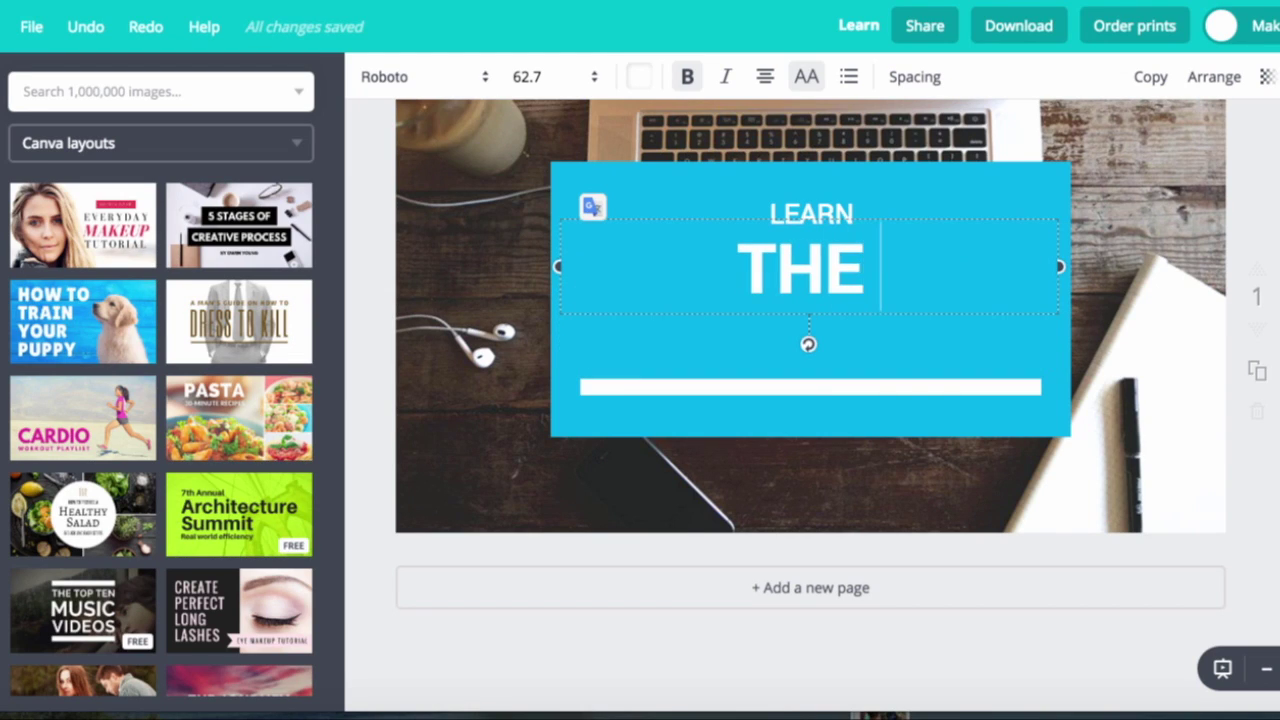
pyautogui.write(' BASIC')
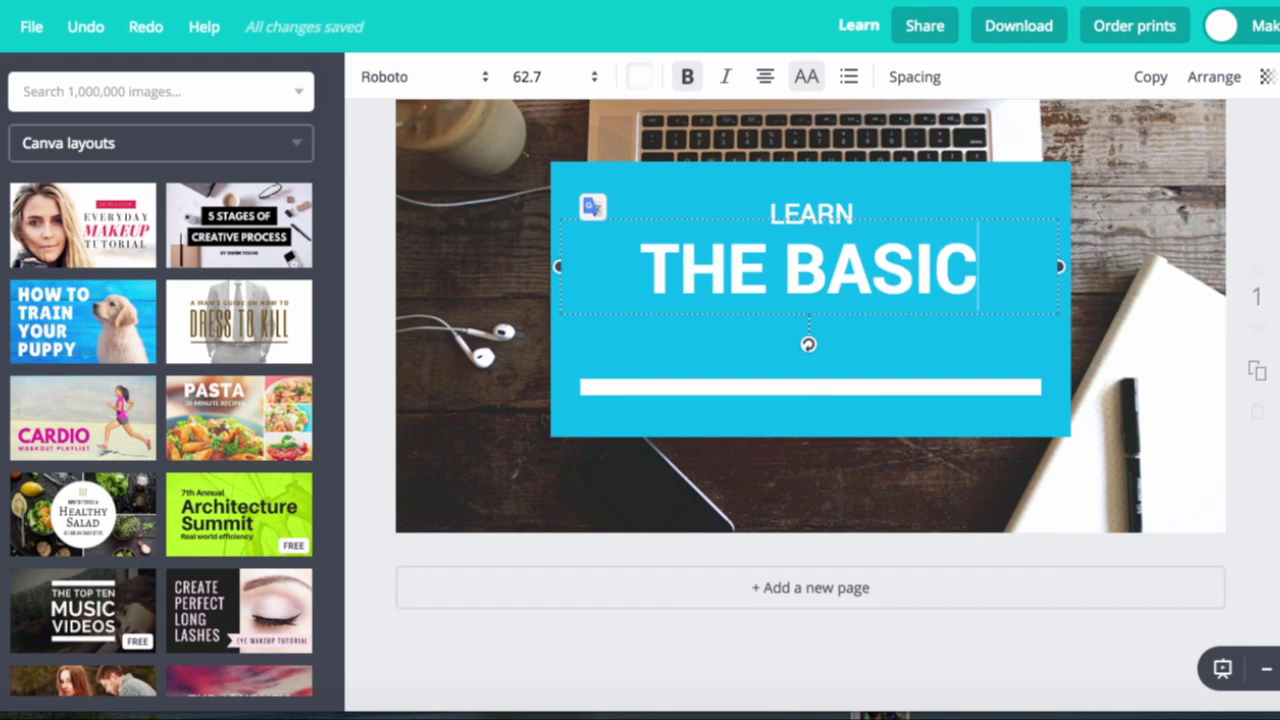
pyautogui.write('S')
pyautogui.press('Return')
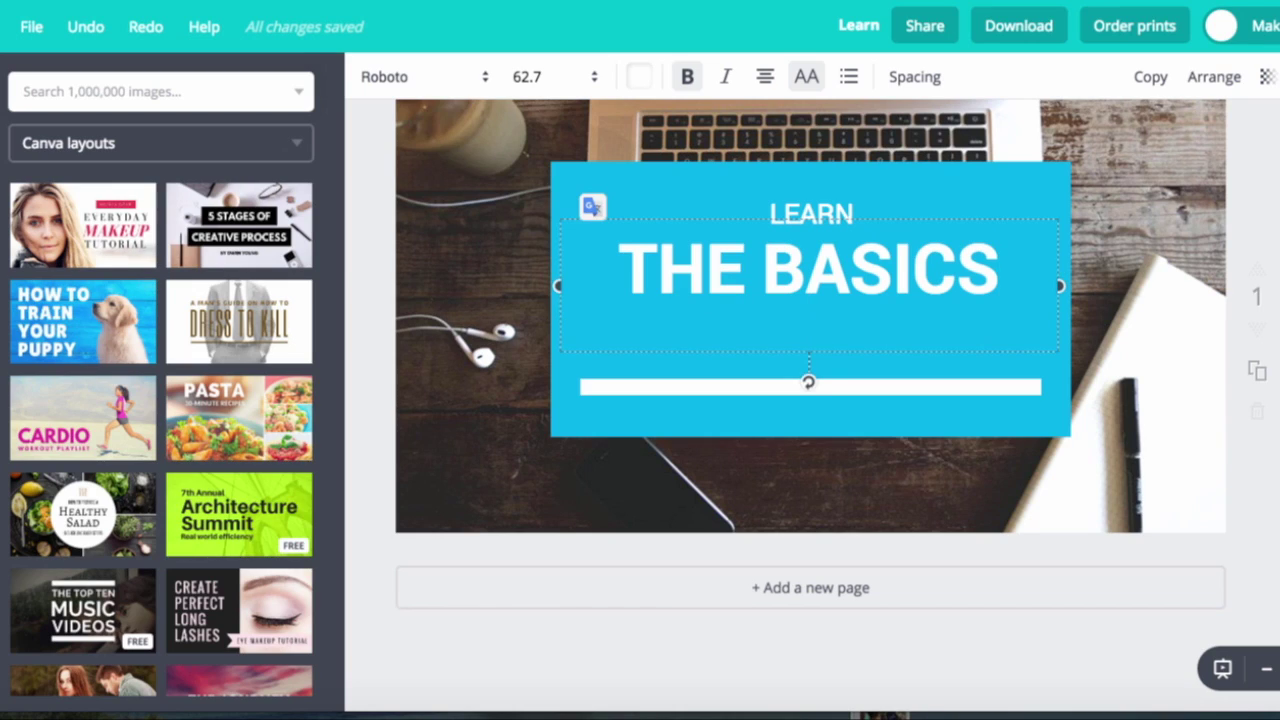
pyautogui.write('OF CANVA')
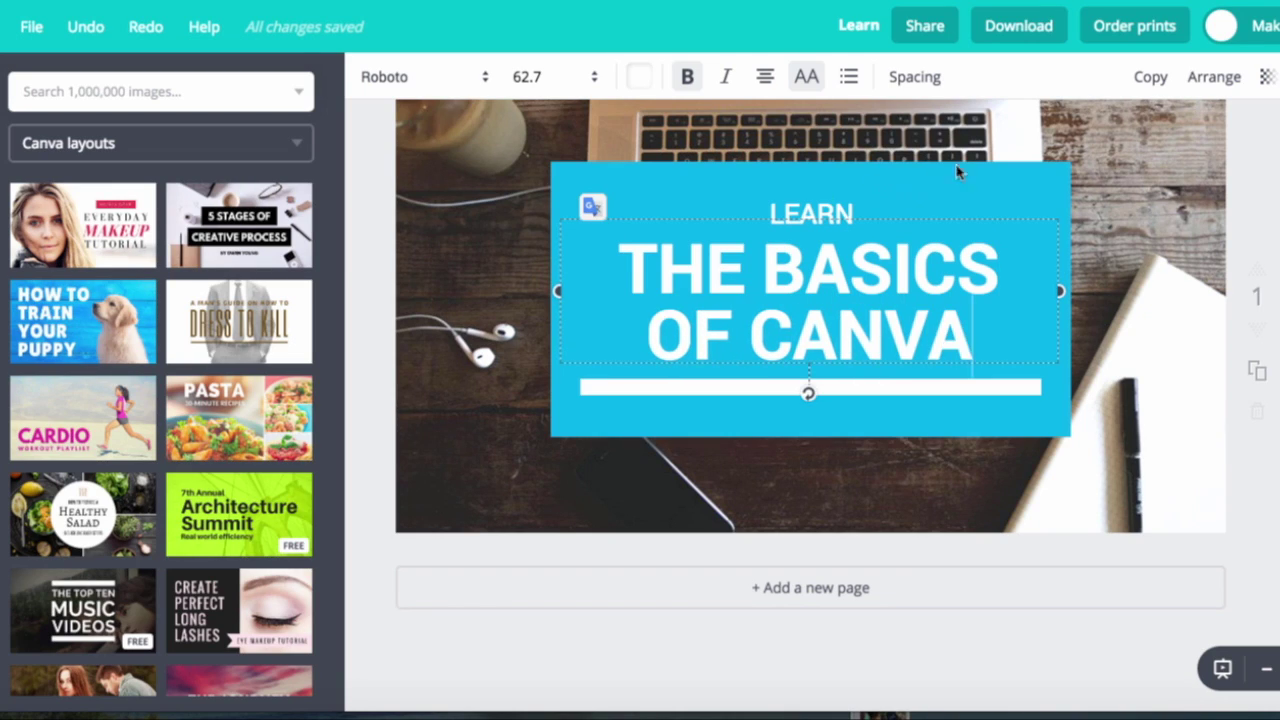
pyautogui.press('Escape')
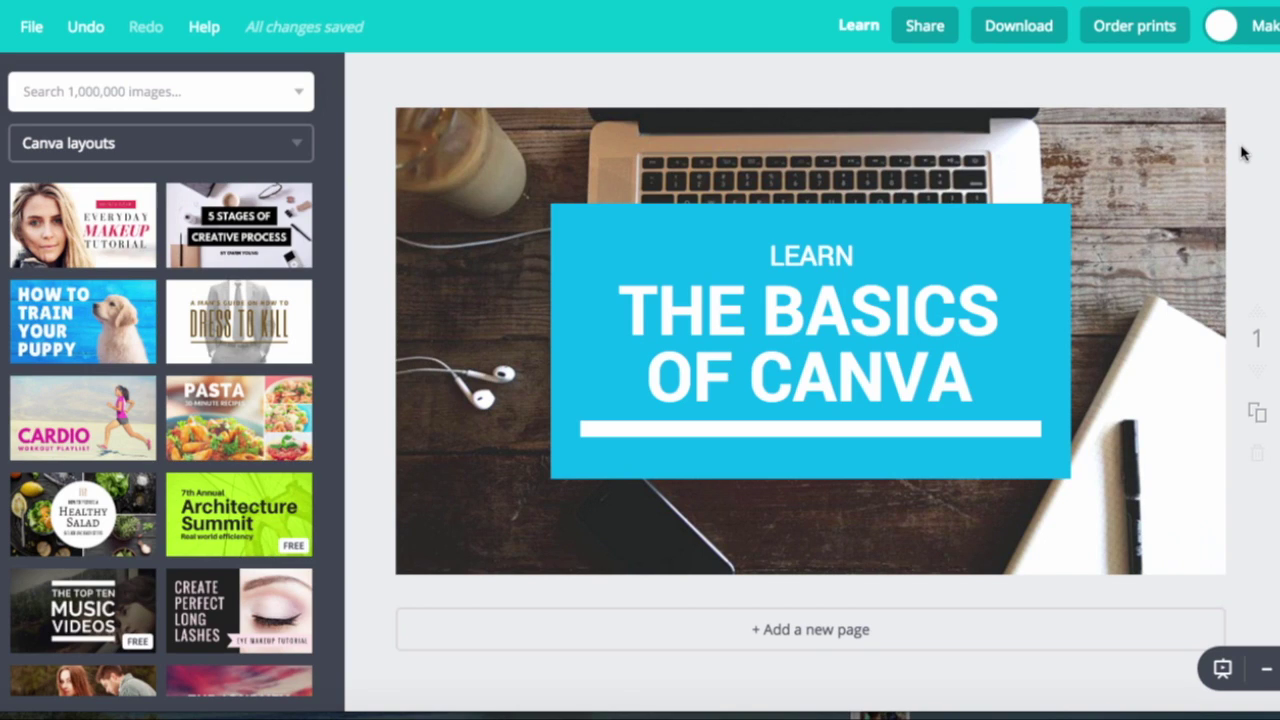
pyautogui.scroll(1, 1241, 153)
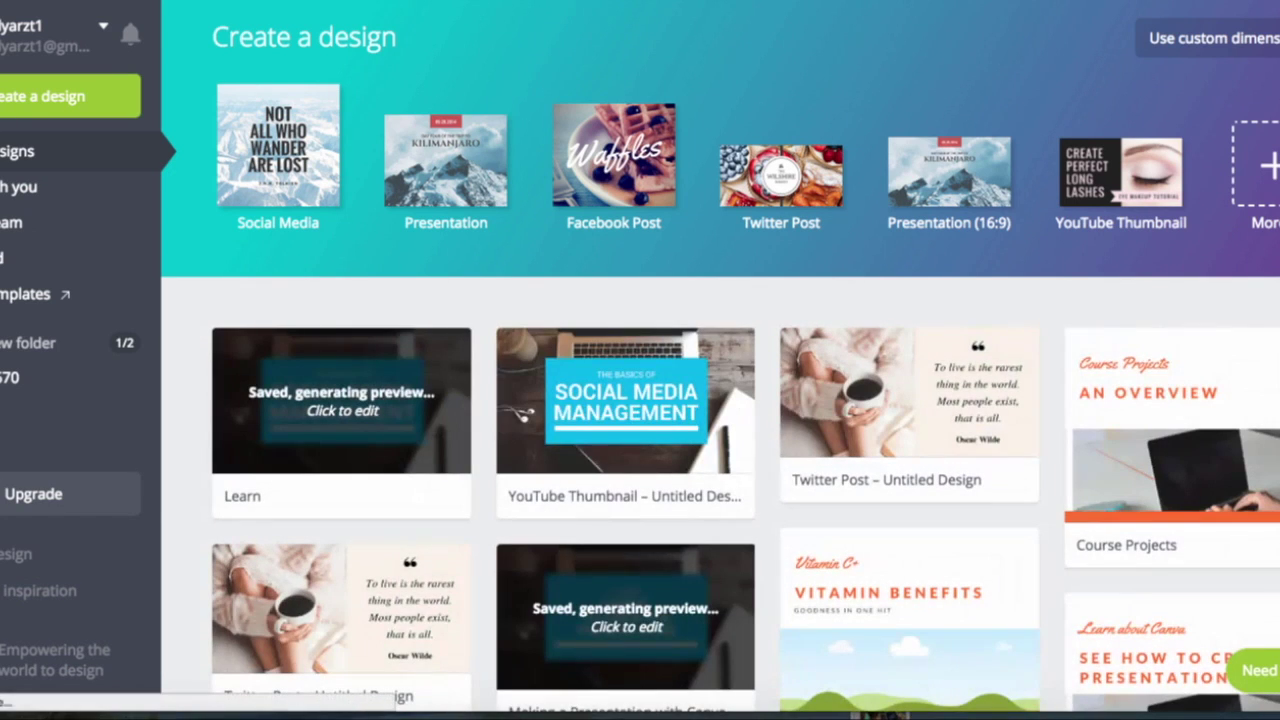
# Step: Scroll down the Canva home page's list of saved designs past the Learn thumbnail
pyautogui.scroll(-3, 680, 320)
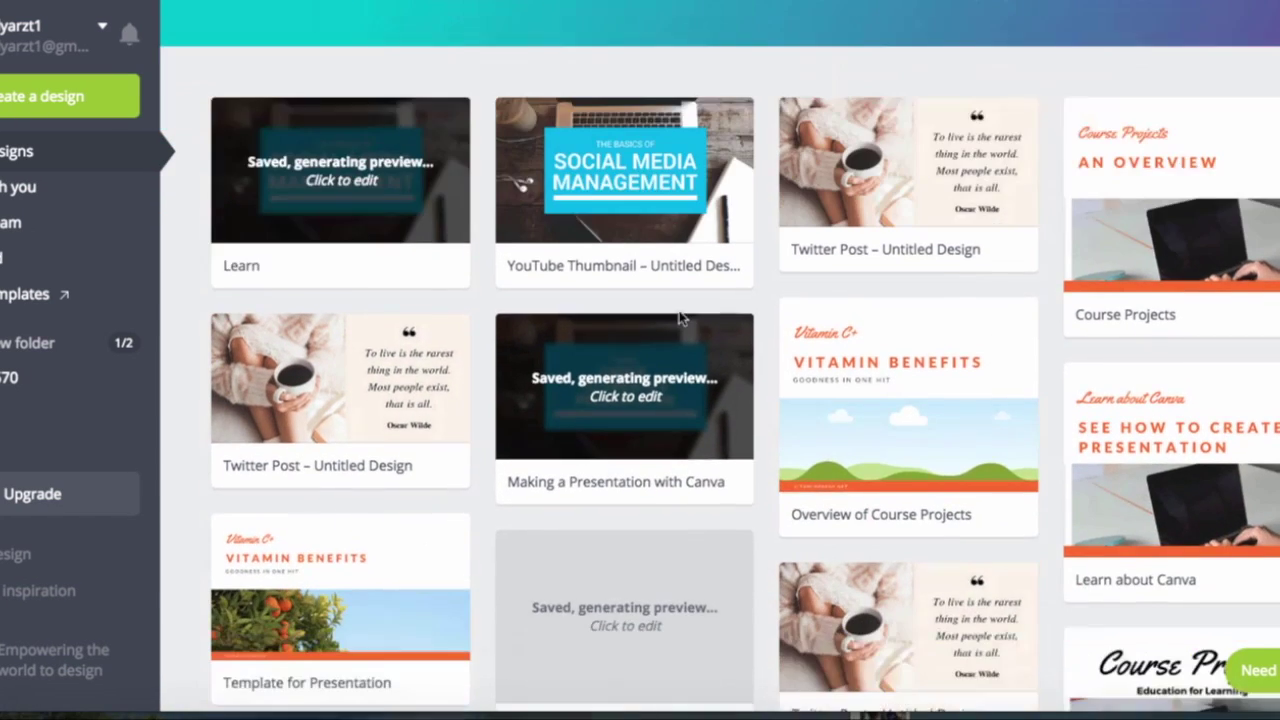
pyautogui.scroll(-6, 650, 250)
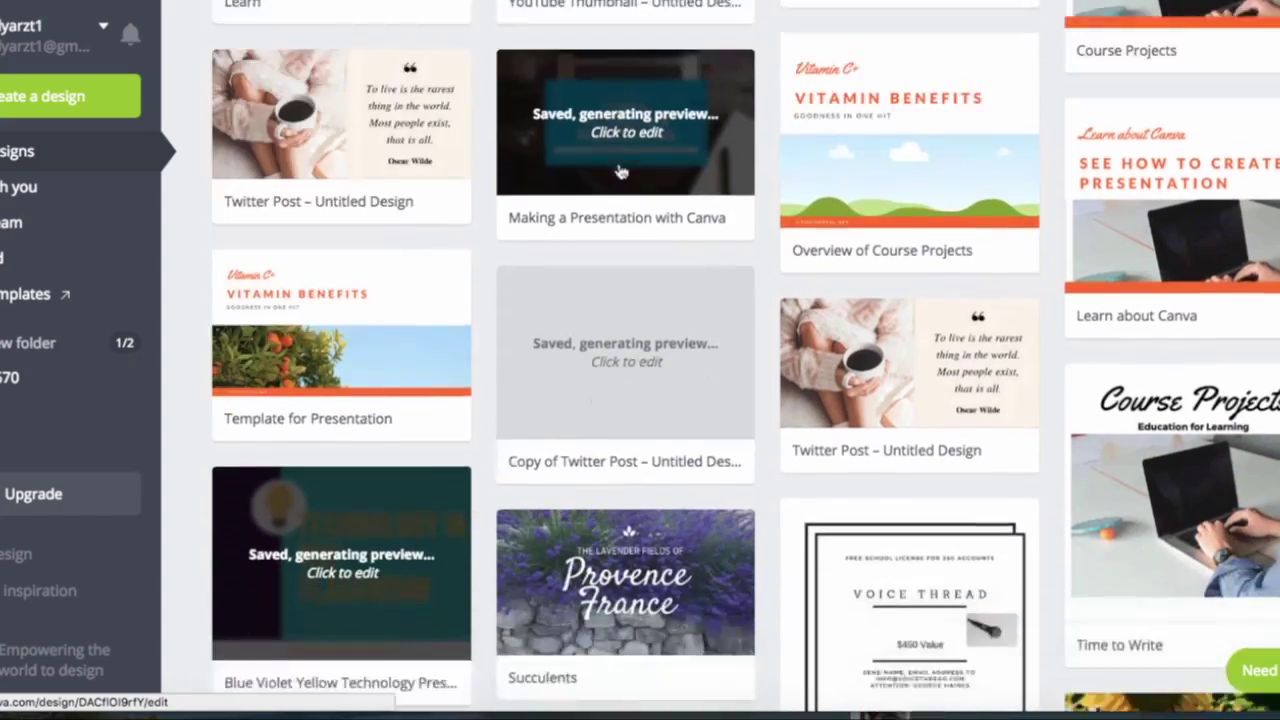
pyautogui.scroll(-9, 620, 172)
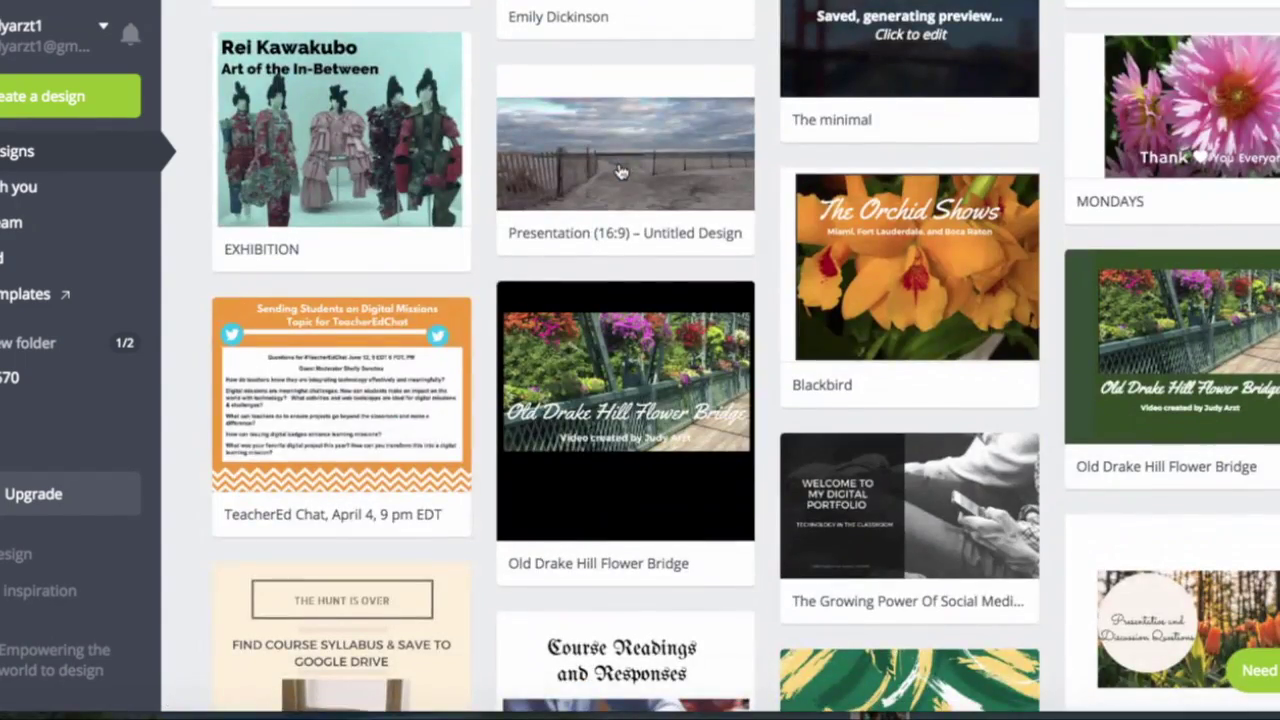
pyautogui.scroll(-11, 620, 172)
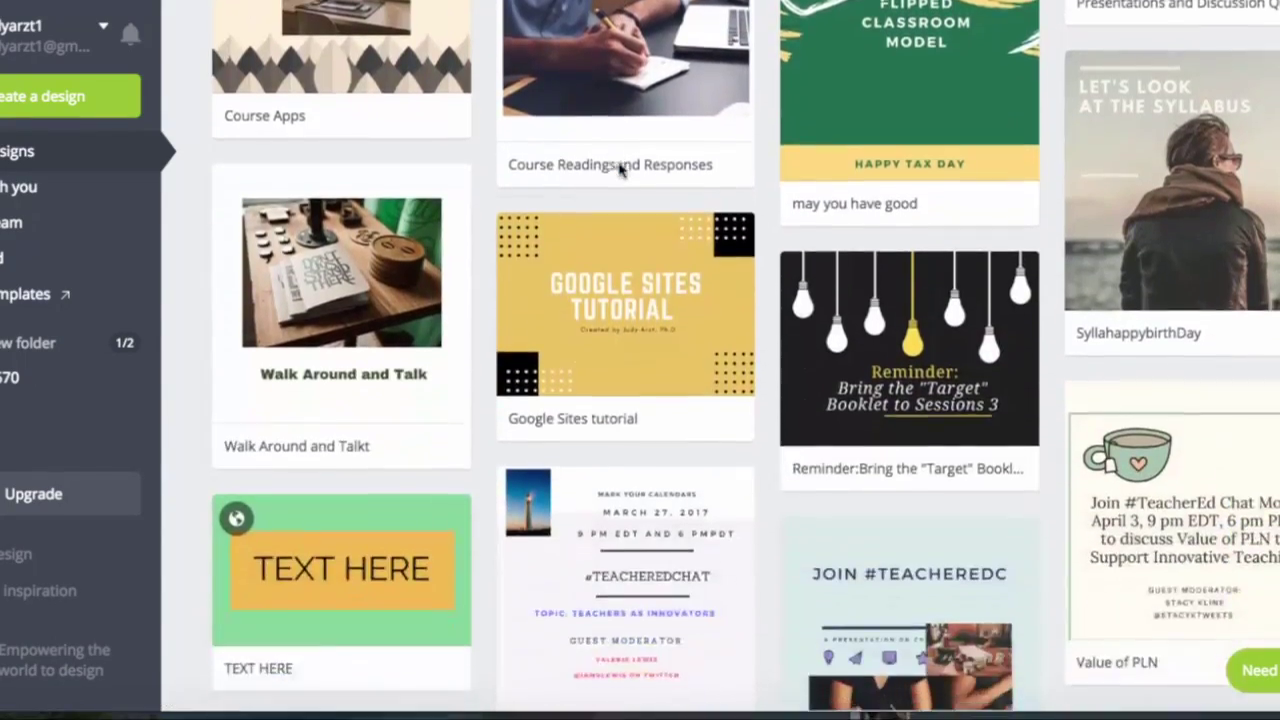
pyautogui.scroll(-7, 620, 172)
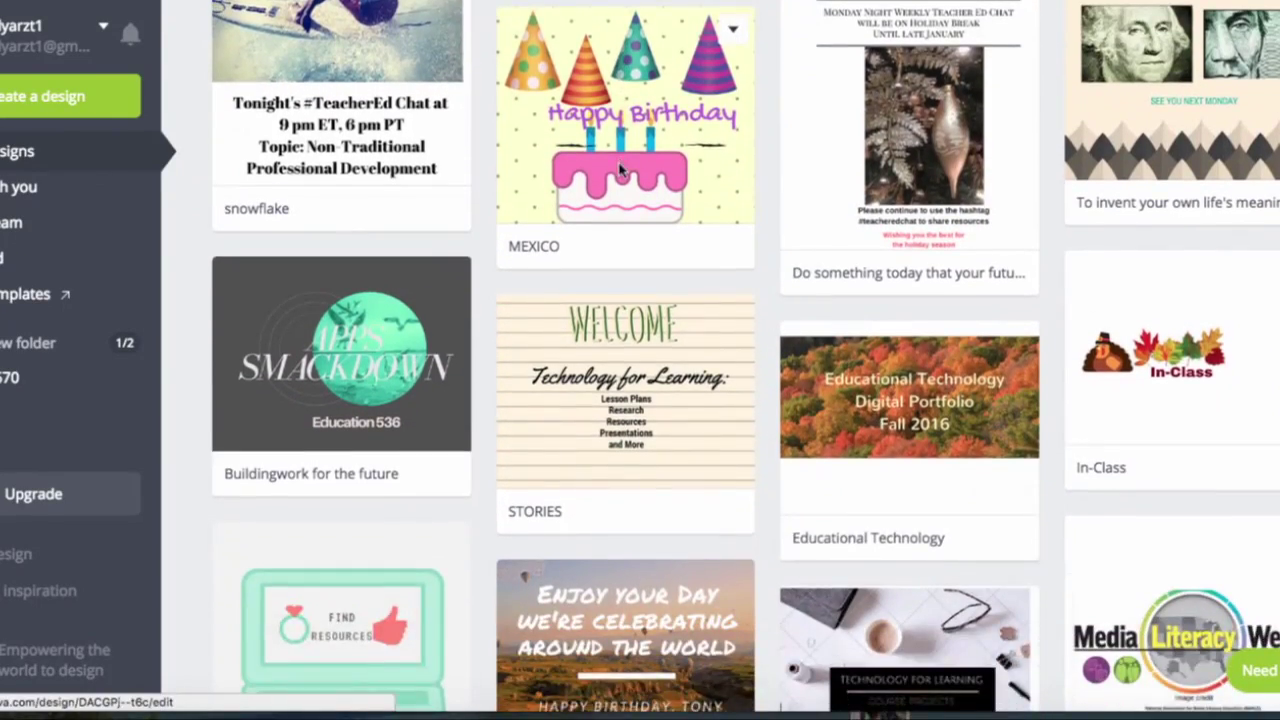
pyautogui.scroll(-5, 620, 172)
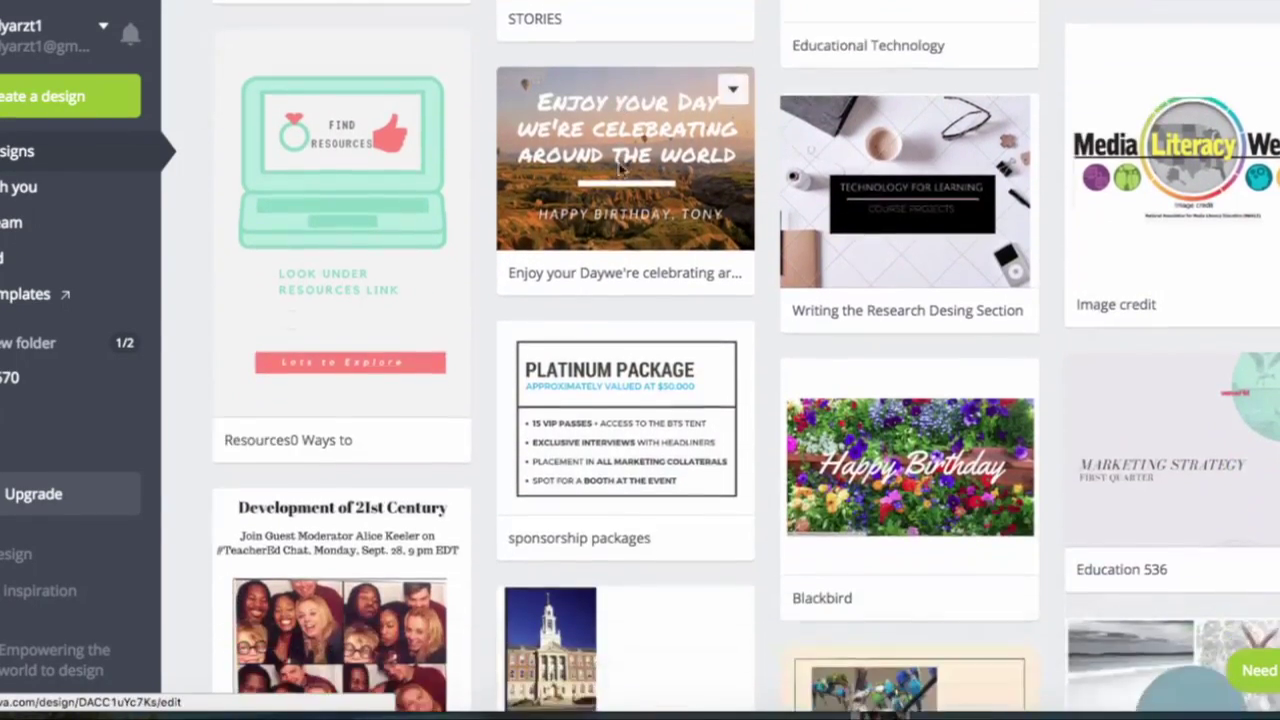
pyautogui.scroll(-5, 620, 170)
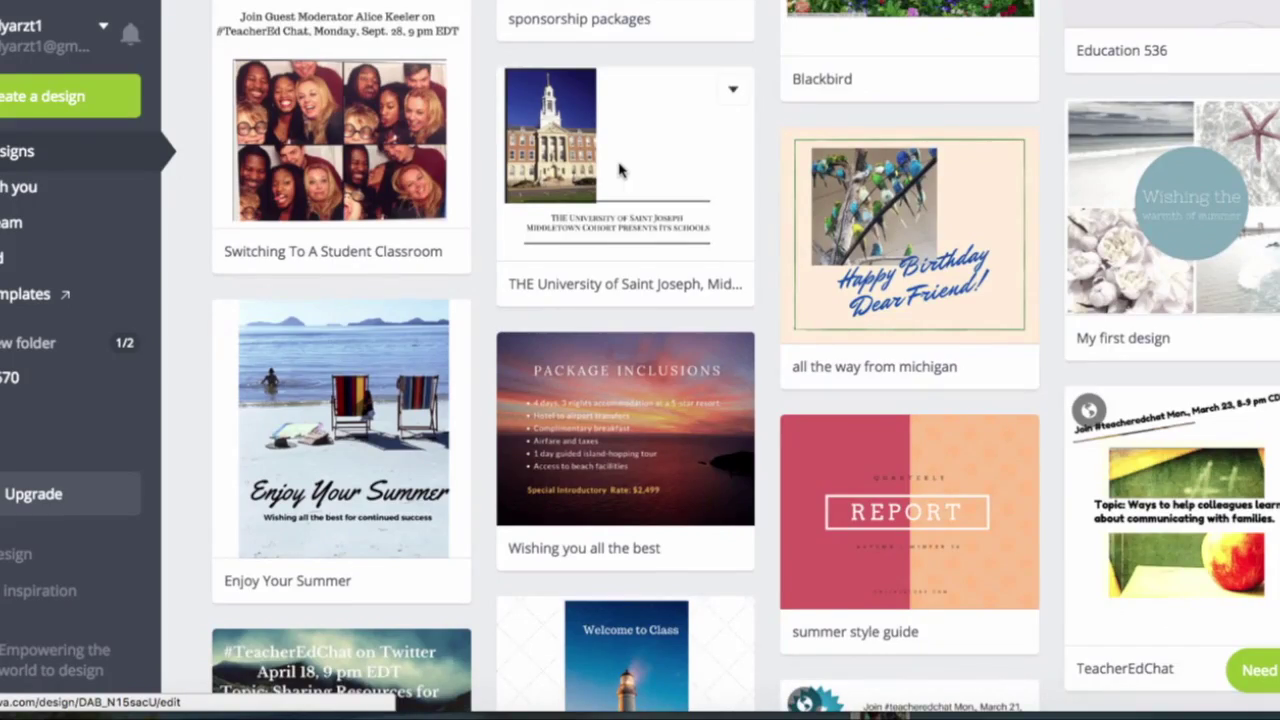
pyautogui.scroll(-10, 620, 165)
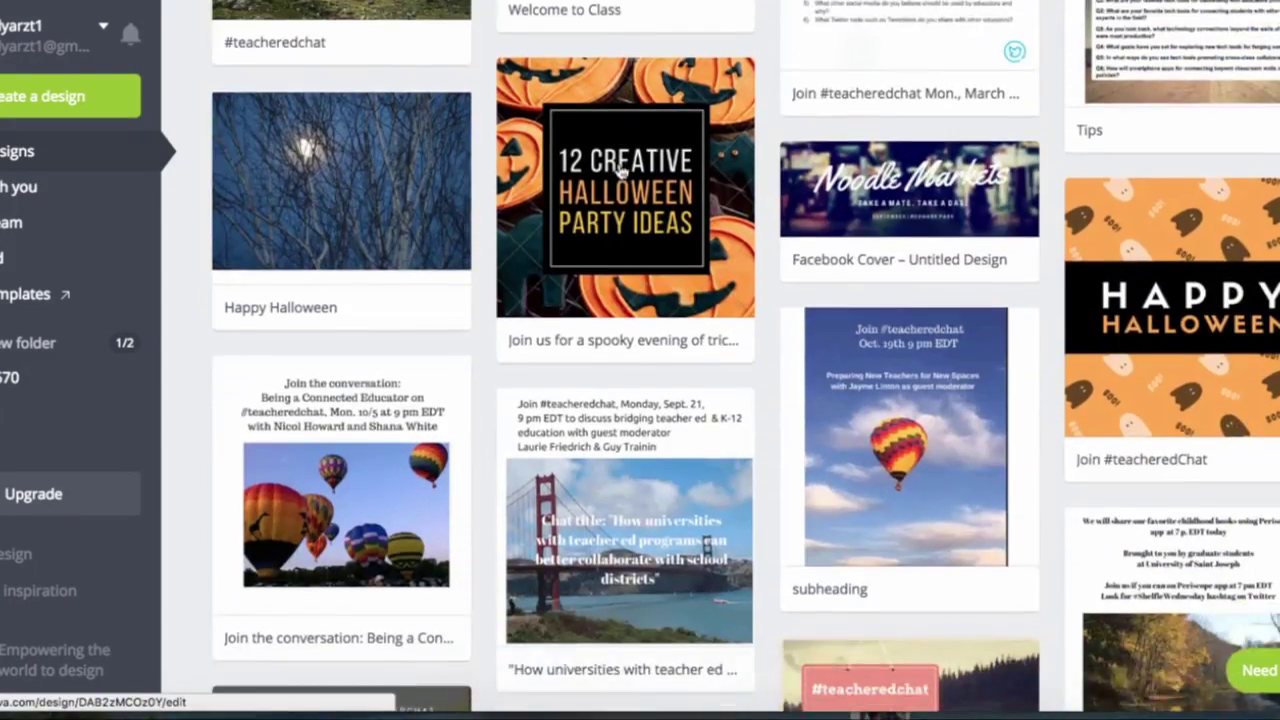
pyautogui.scroll(-3, 620, 172)
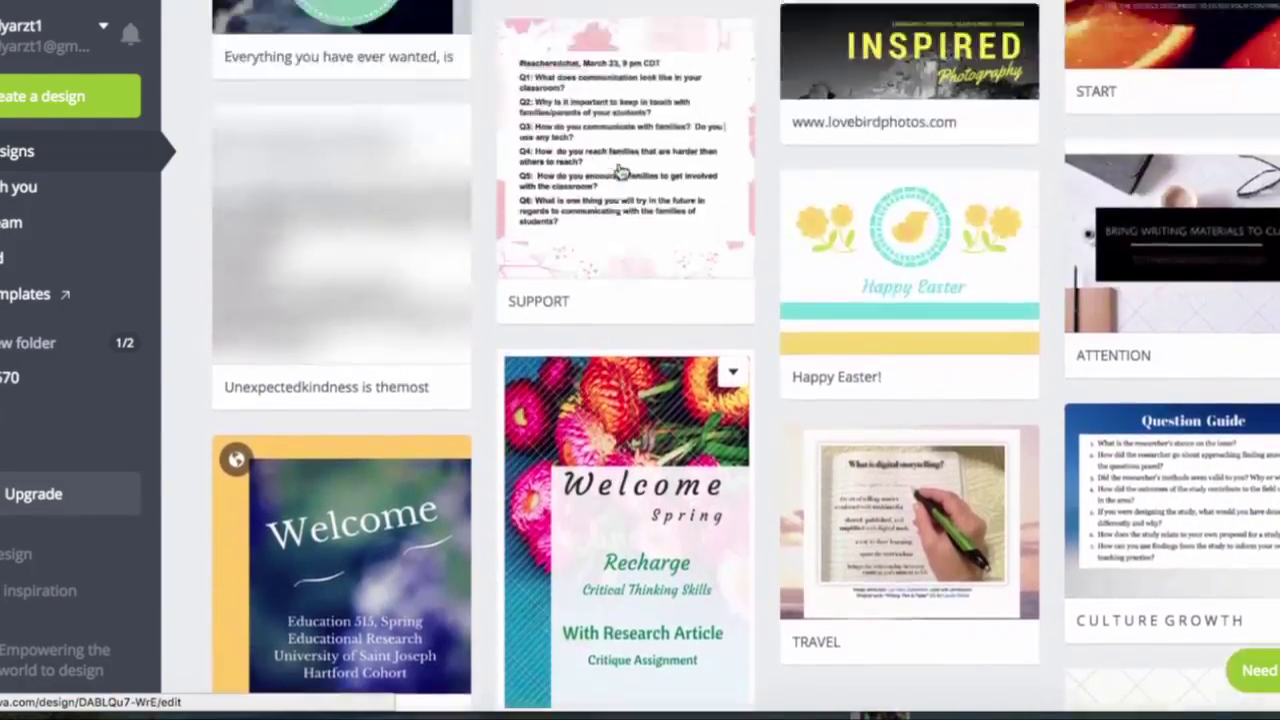
pyautogui.scroll(15, 605, 172)
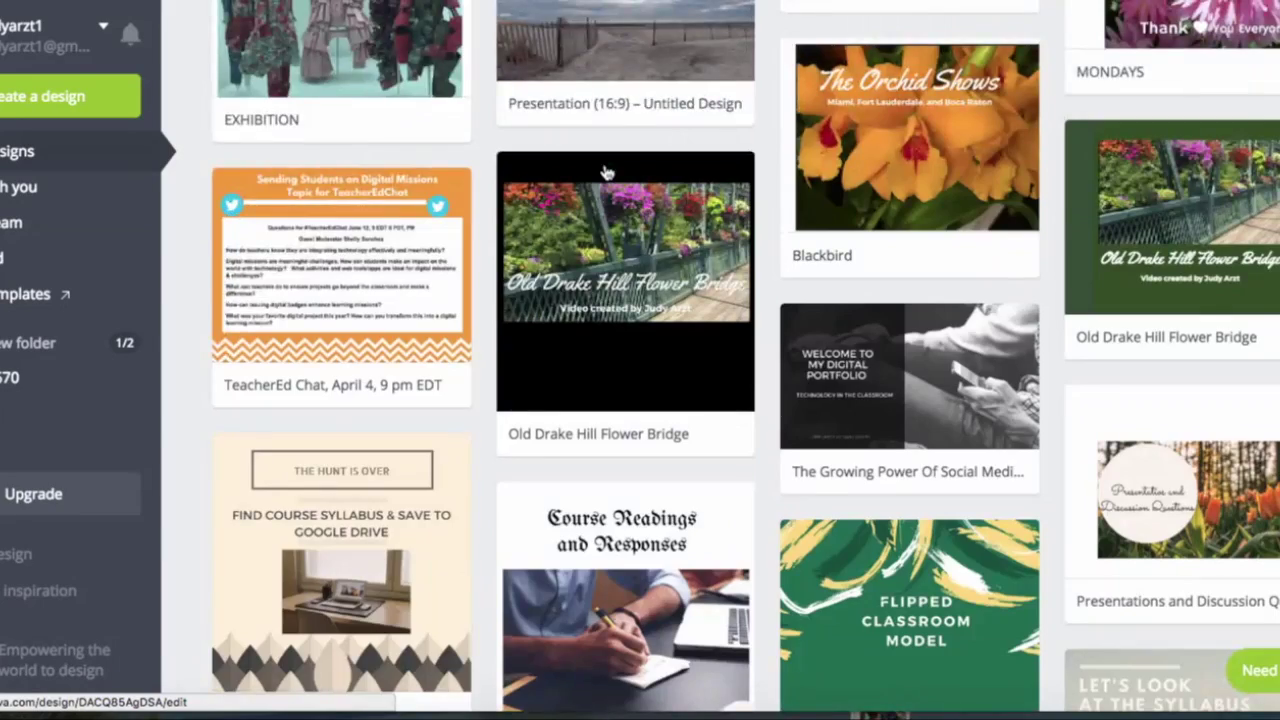